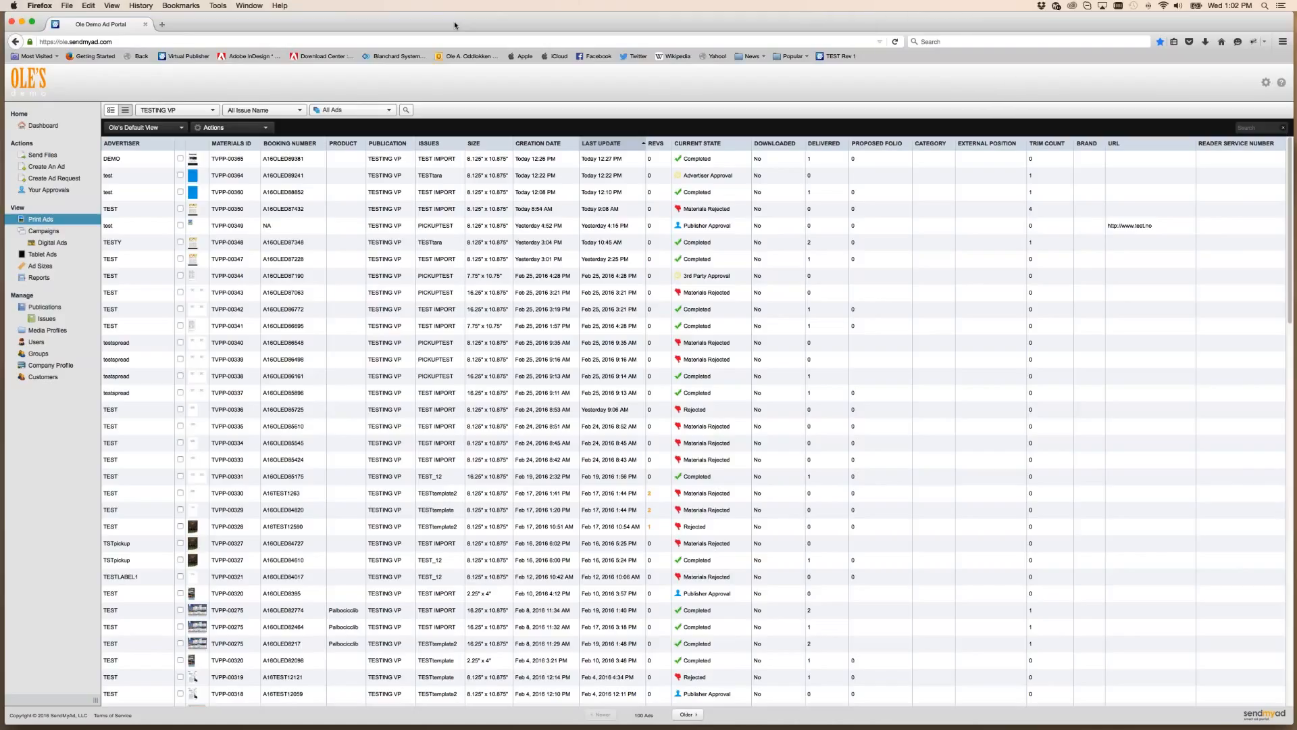
Open the DEMO ad's details and begin picking it up into another issue
{"action": "double_click", "coordinate": [151, 164]}
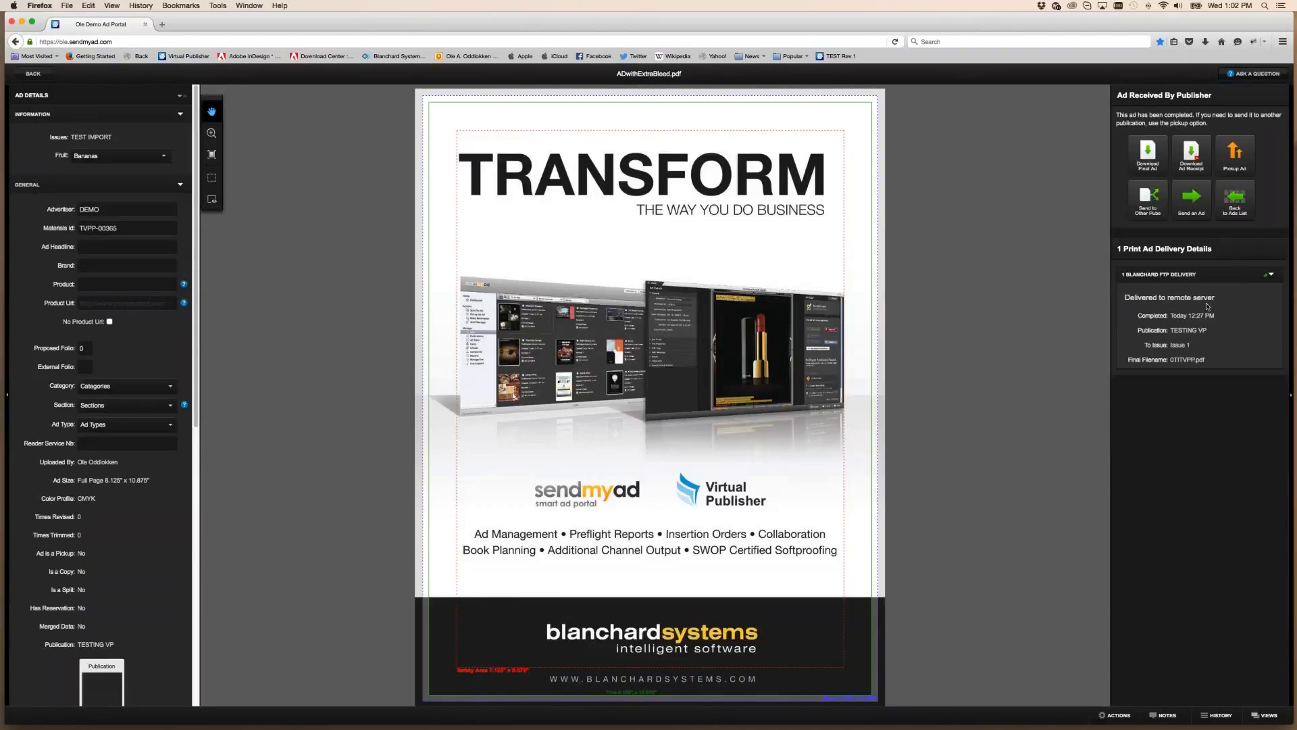
{"action": "left_click", "coordinate": [1236, 155]}
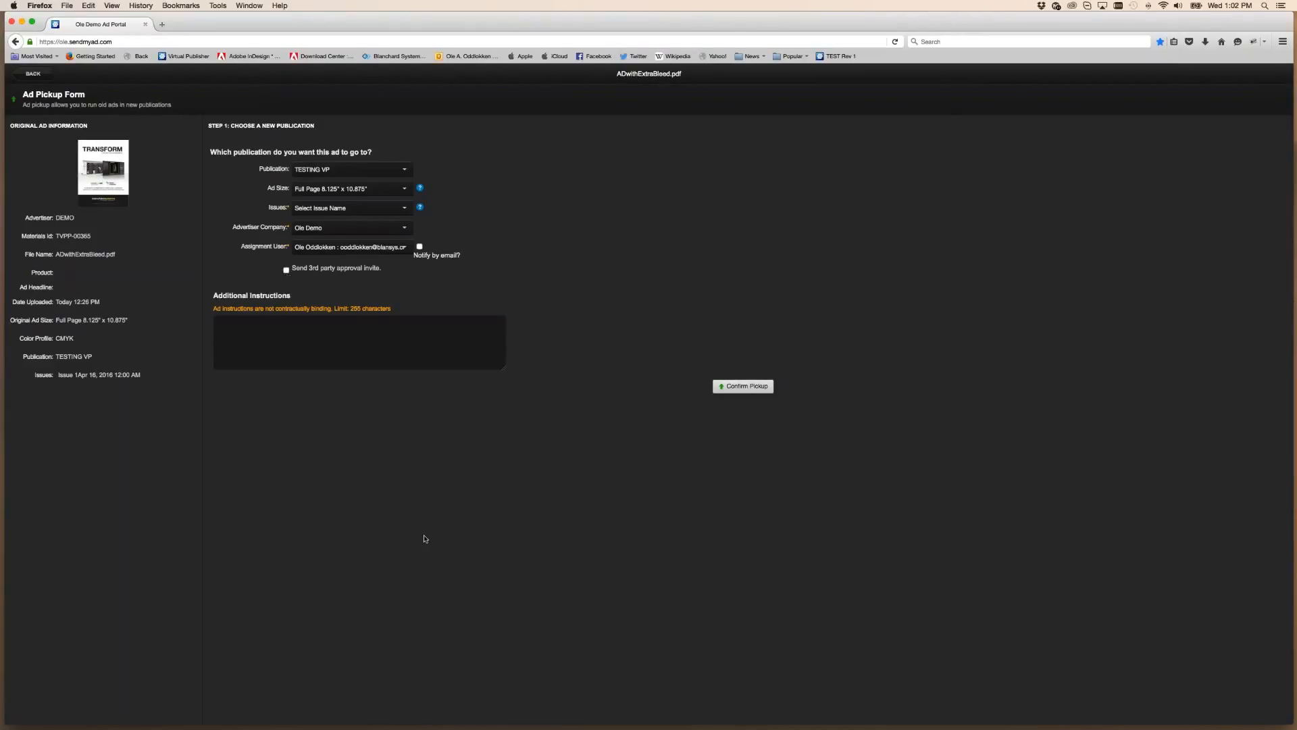
Pick up the DEMO ad into Issue 2 with a third-party approval invite requested
{"action": "left_click", "coordinate": [286, 269]}
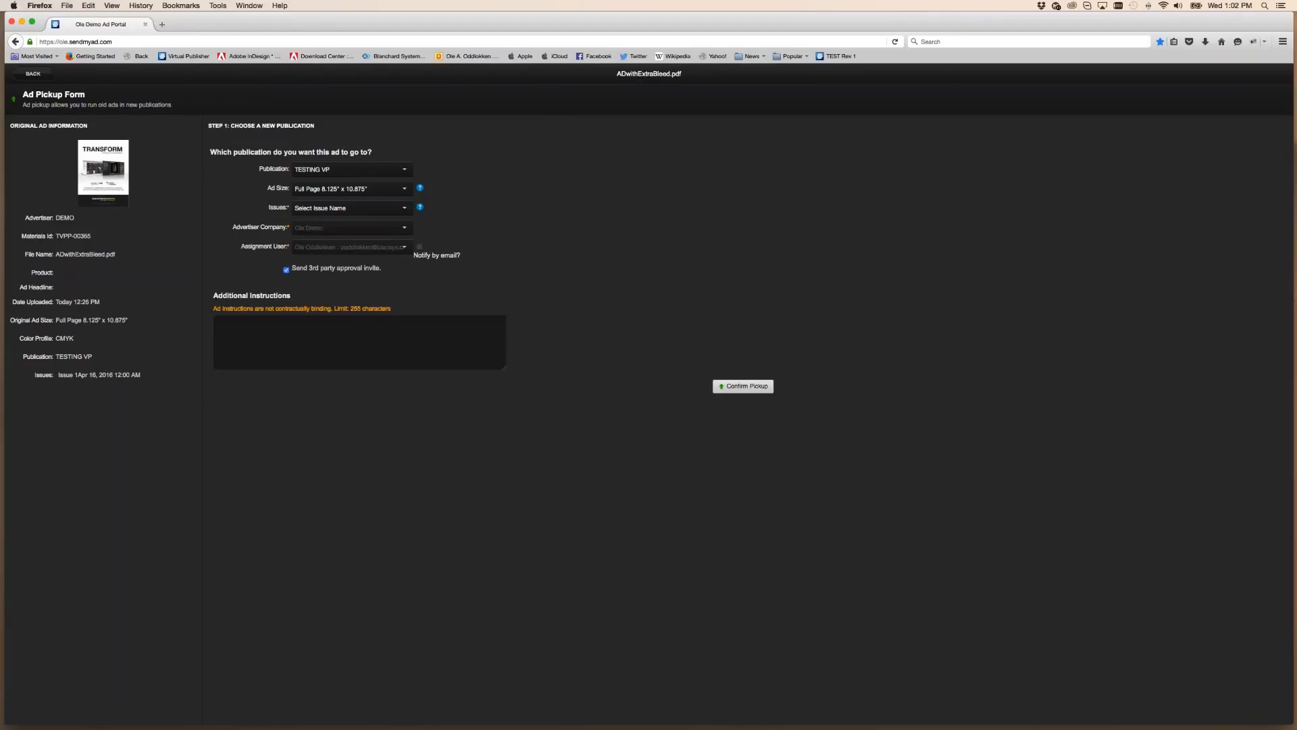
{"action": "left_click", "coordinate": [343, 212]}
{"action": "left_click", "coordinate": [331, 240]}
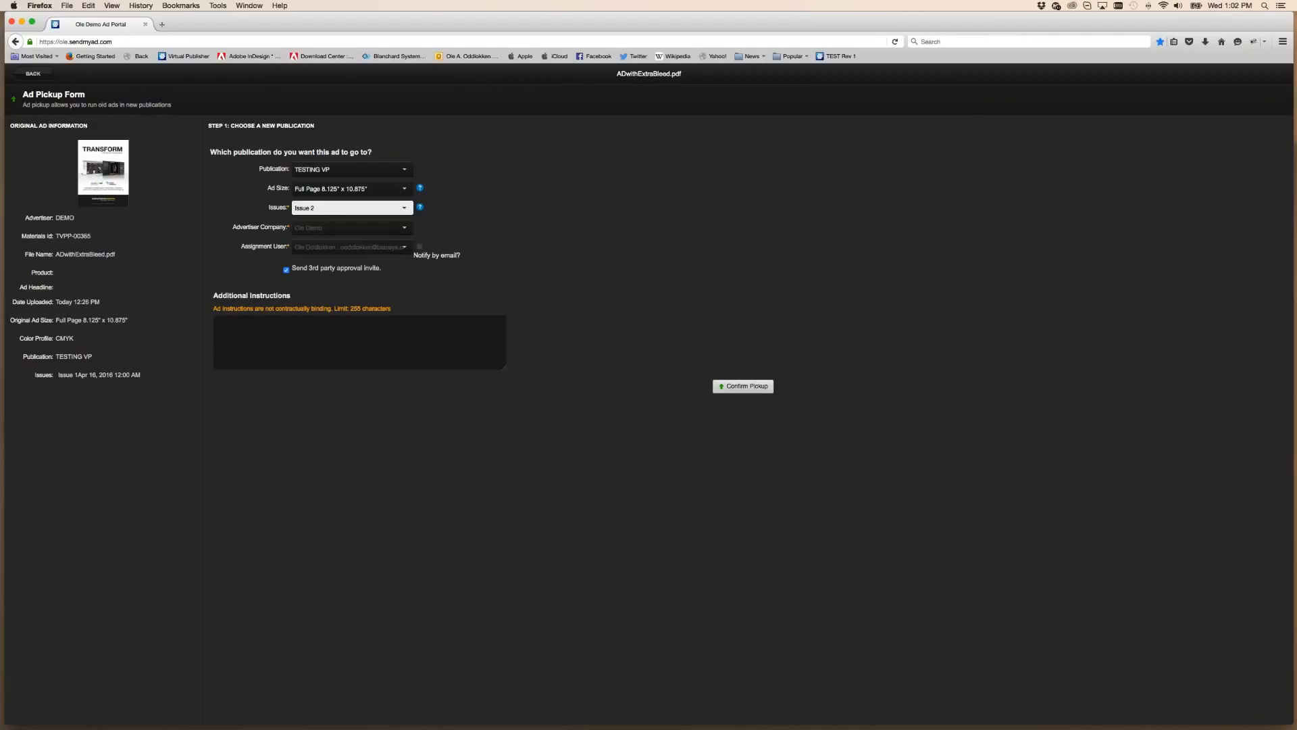
{"action": "left_click", "coordinate": [694, 439]}
{"action": "left_click", "coordinate": [755, 388]}
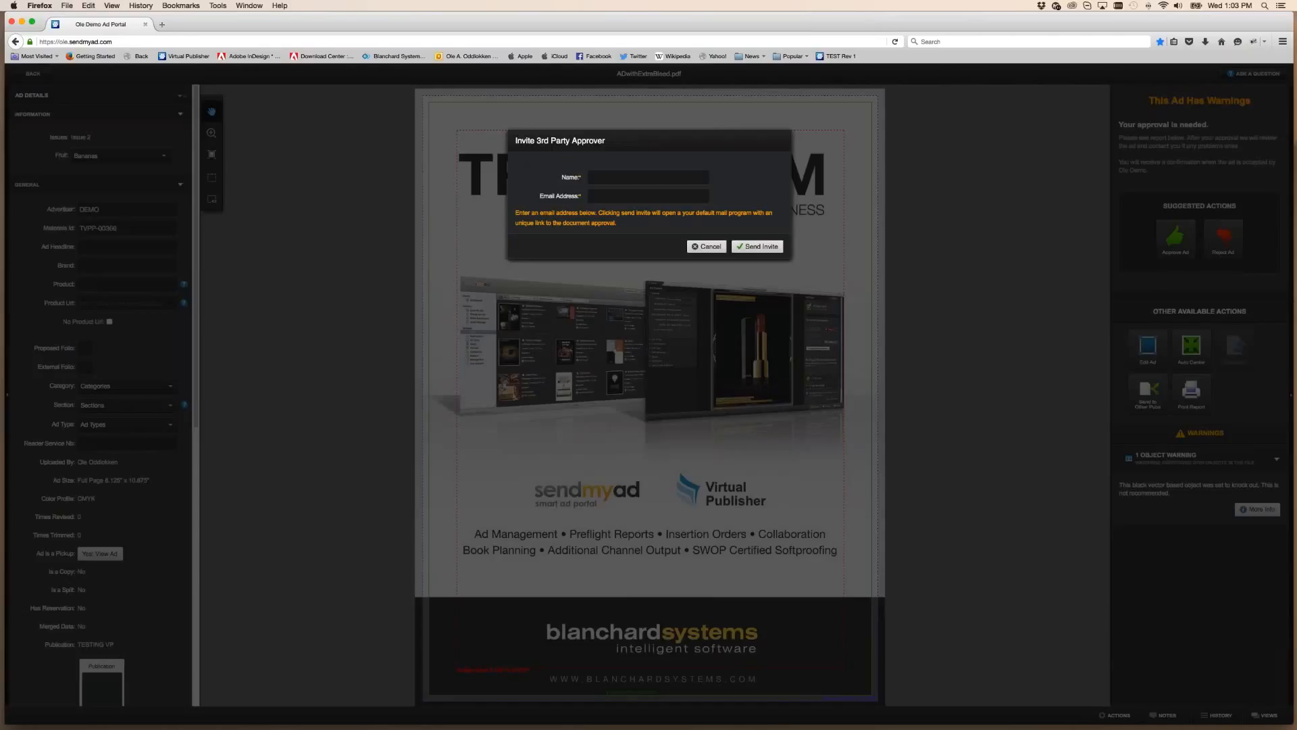
Enter the approver's name and Gmail address and send the approval invite
{"action": "left_click", "coordinate": [647, 178]}
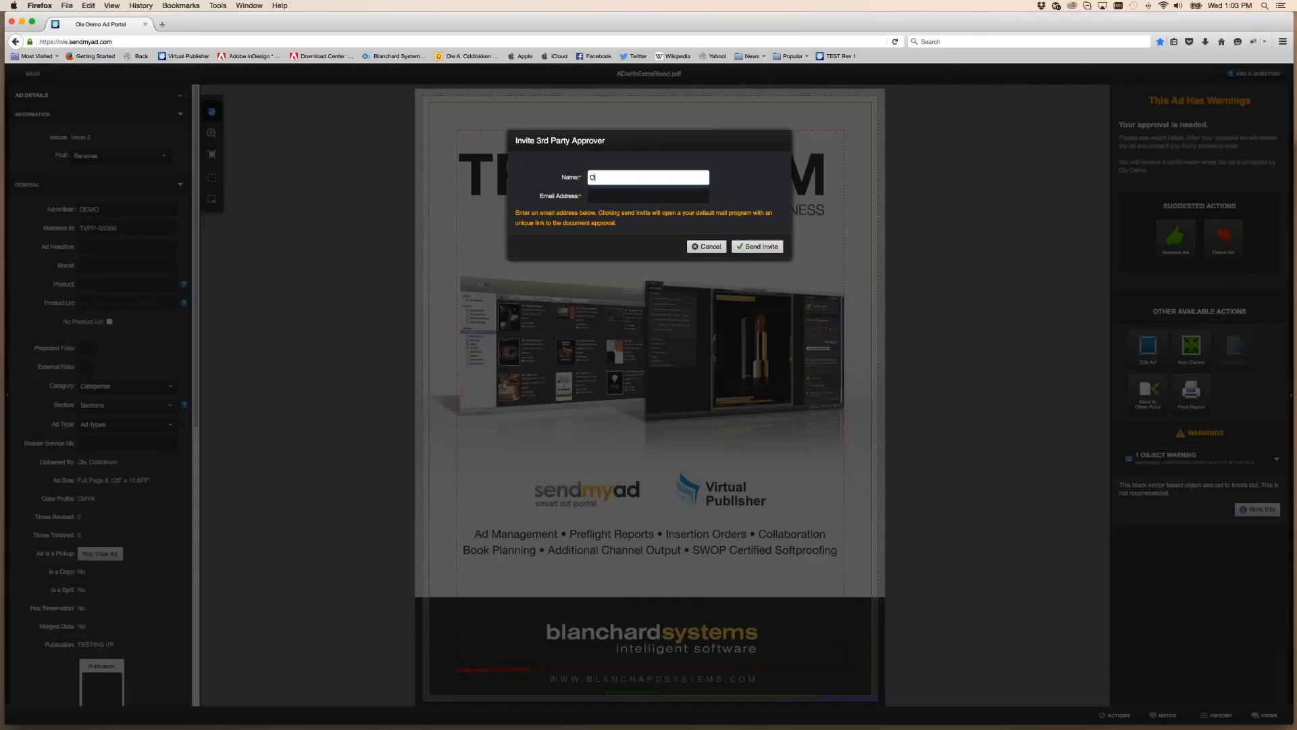
{"action": "type", "text": "Ole's Gmail"}
{"action": "key", "text": "Tab"}
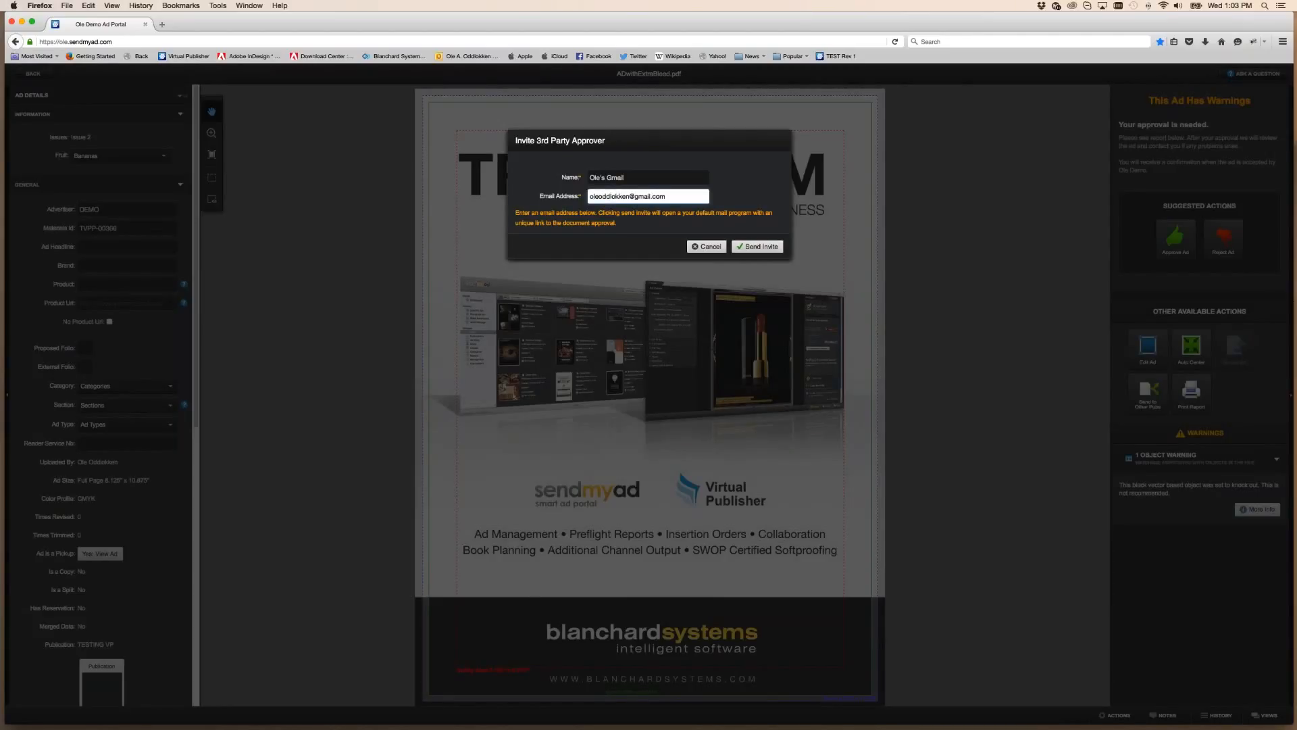
{"action": "key", "text": "Return"}
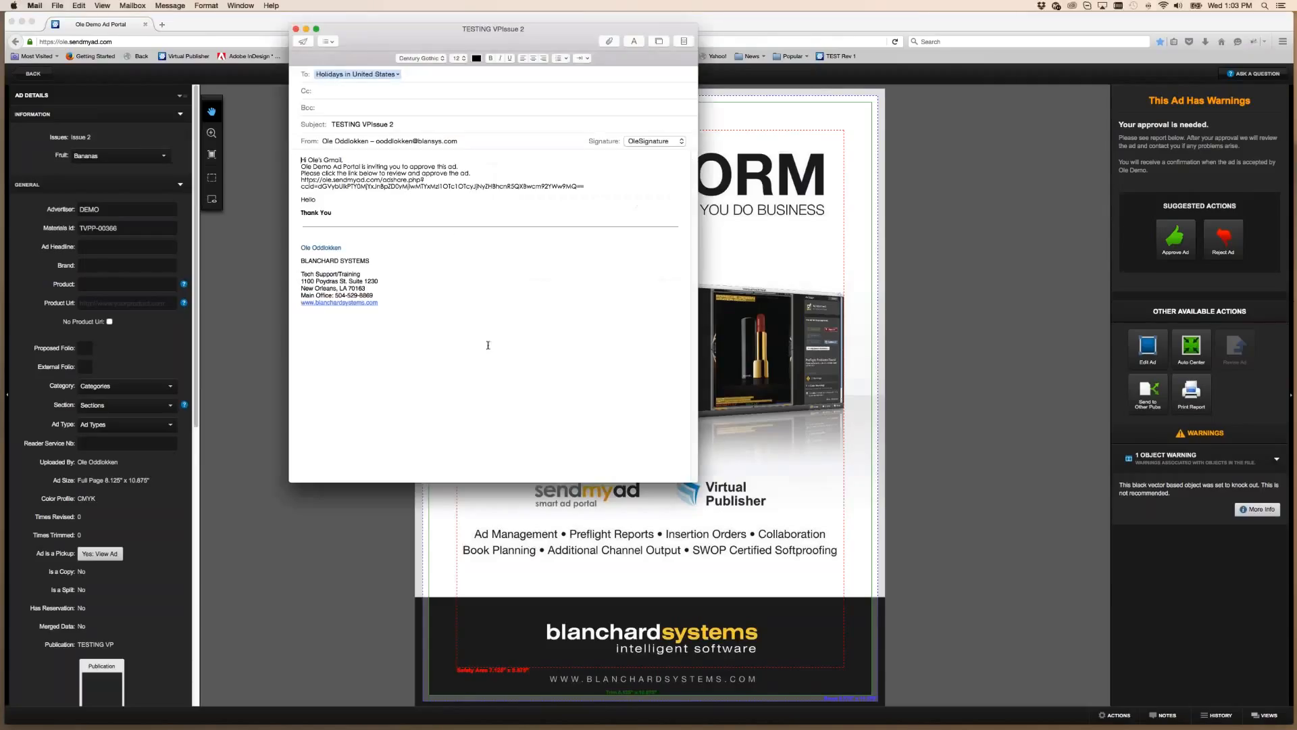
Move the TESTING VPIssue 2 invitation email aside, review it, and send it
{"action": "left_click_drag", "start_coordinate": [366, 50], "coordinate": [416, 39]}
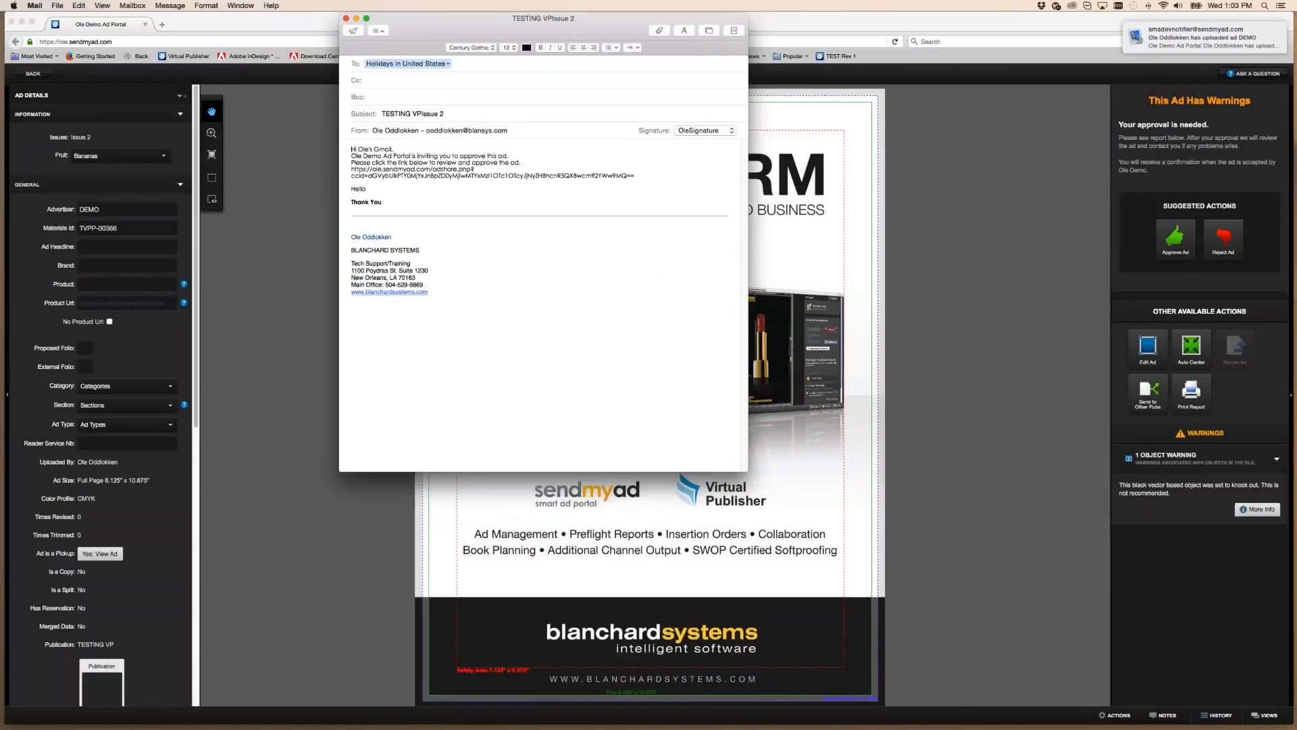
{"action": "left_click", "coordinate": [352, 32]}
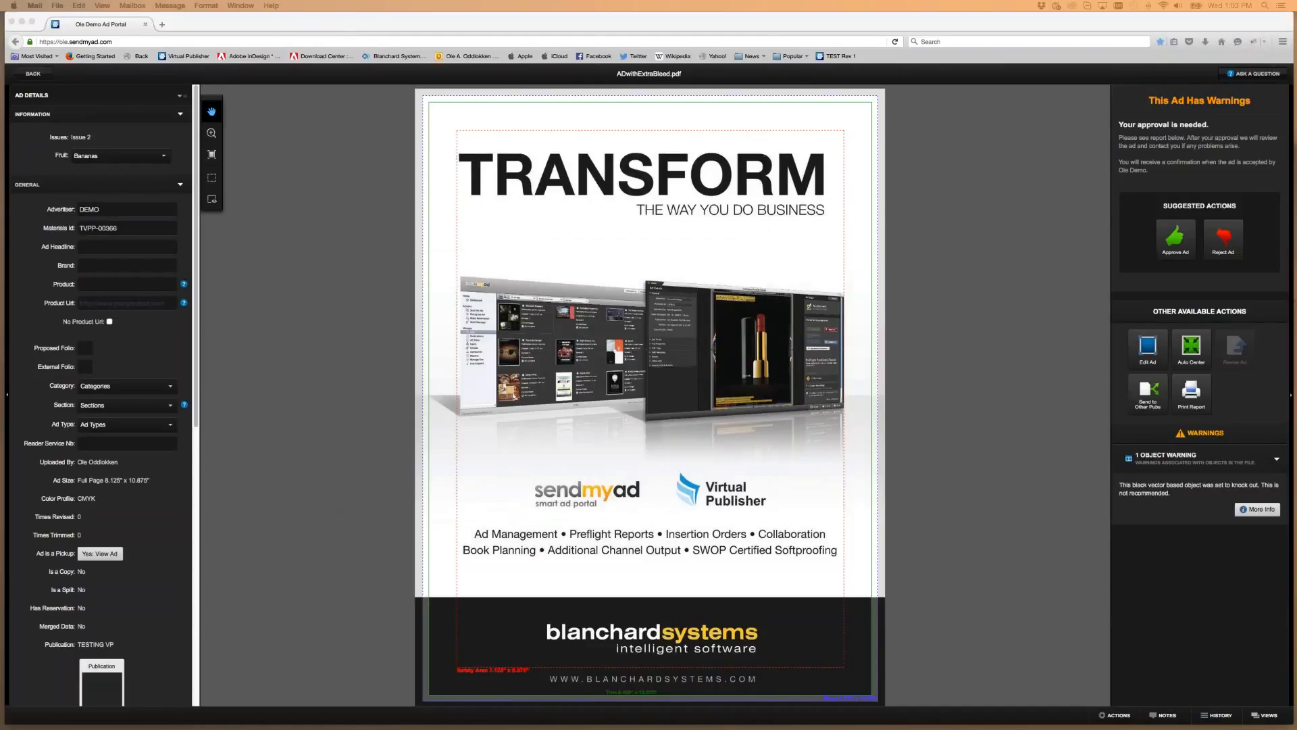
Open the TESTING VPIssue 2 email in an enlarged Gmail window and follow its adshare link
{"action": "left_click_drag", "start_coordinate": [0, 616], "coordinate": [261, 22]}
{"action": "left_click_drag", "start_coordinate": [398, 230], "coordinate": [534, 512]}
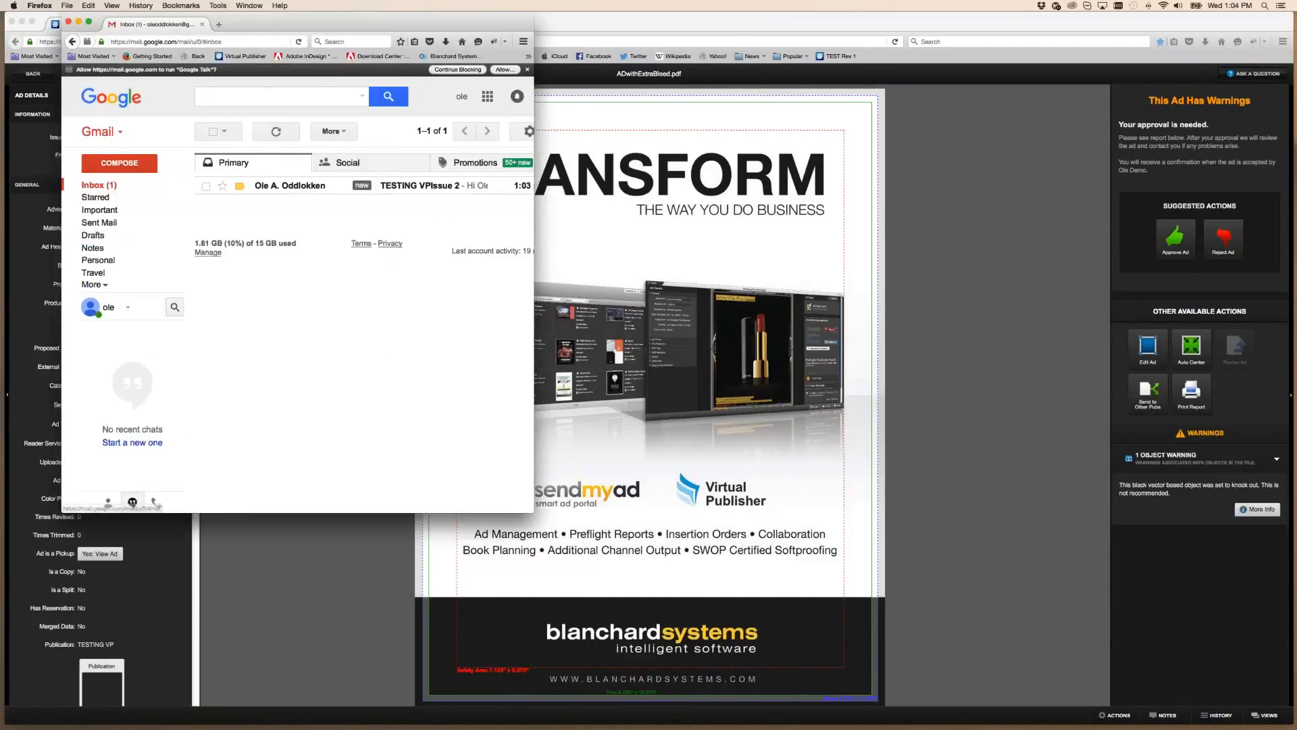
{"action": "left_click", "coordinate": [419, 185]}
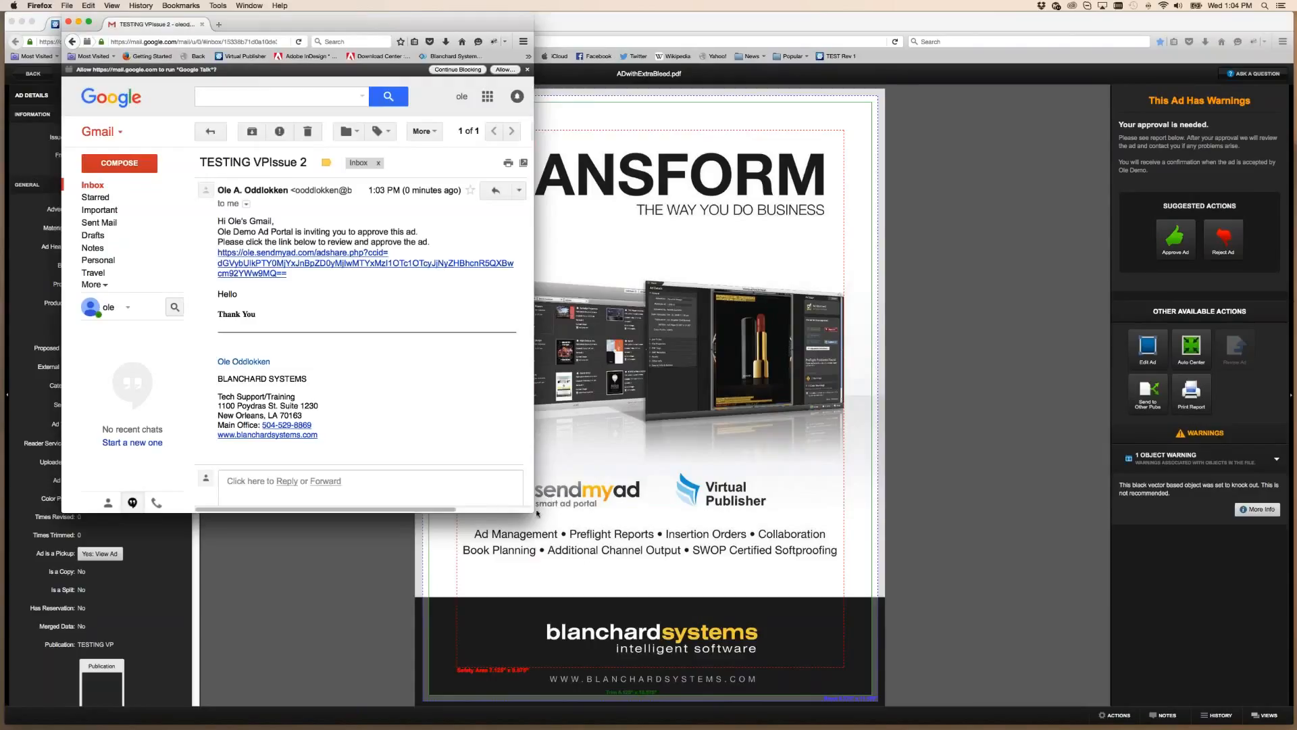
{"action": "left_click_drag", "start_coordinate": [528, 510], "coordinate": [751, 577]}
{"action": "left_click", "coordinate": [371, 262]}
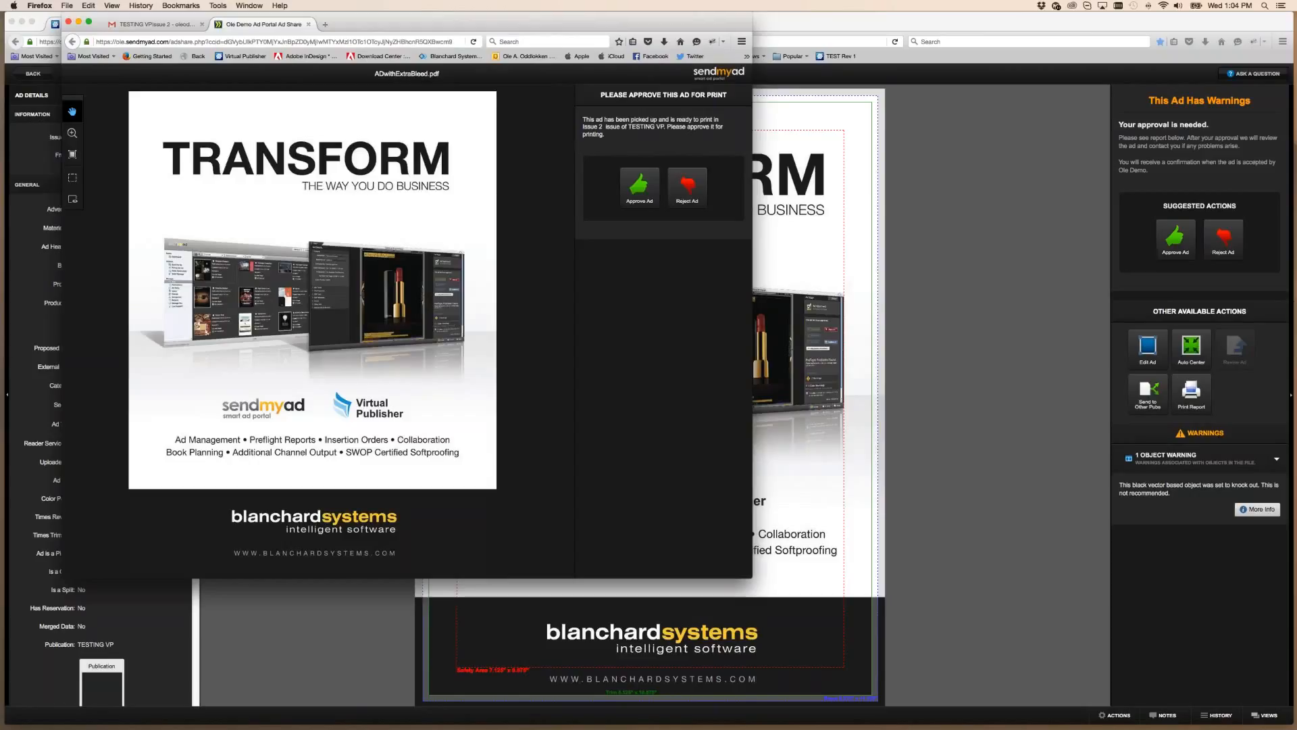
Approve the ad for print, entering the approver's name and email, then close the Ad Share tab
{"action": "left_click", "coordinate": [637, 186]}
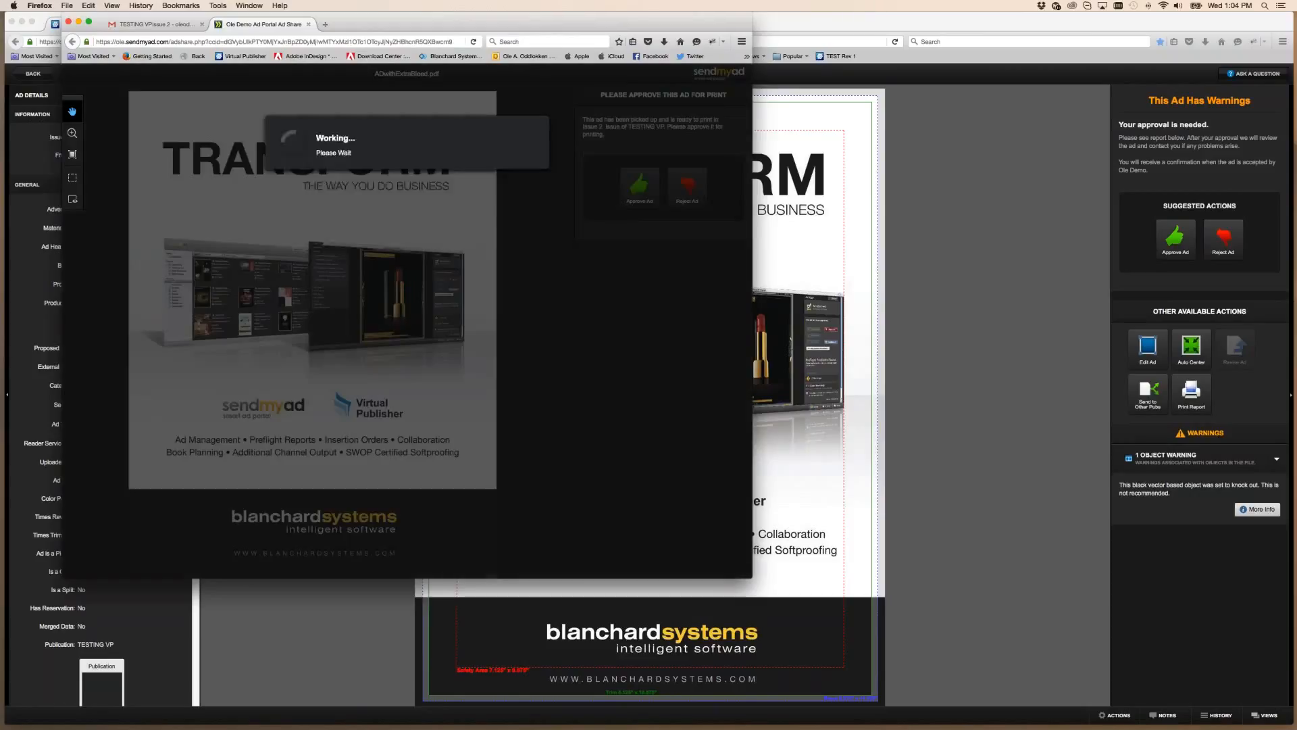
{"action": "left_click", "coordinate": [408, 179]}
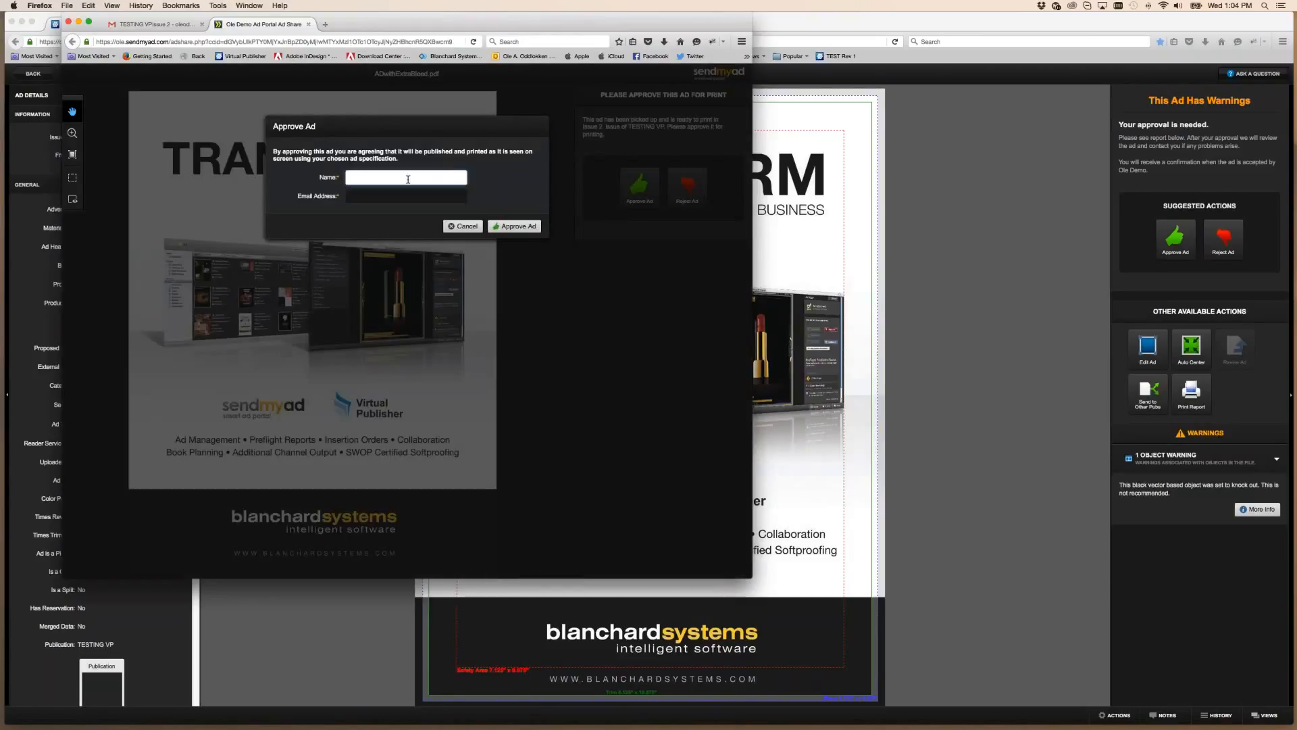
{"action": "type", "text": "Ole"}
{"action": "key", "text": "Tab"}
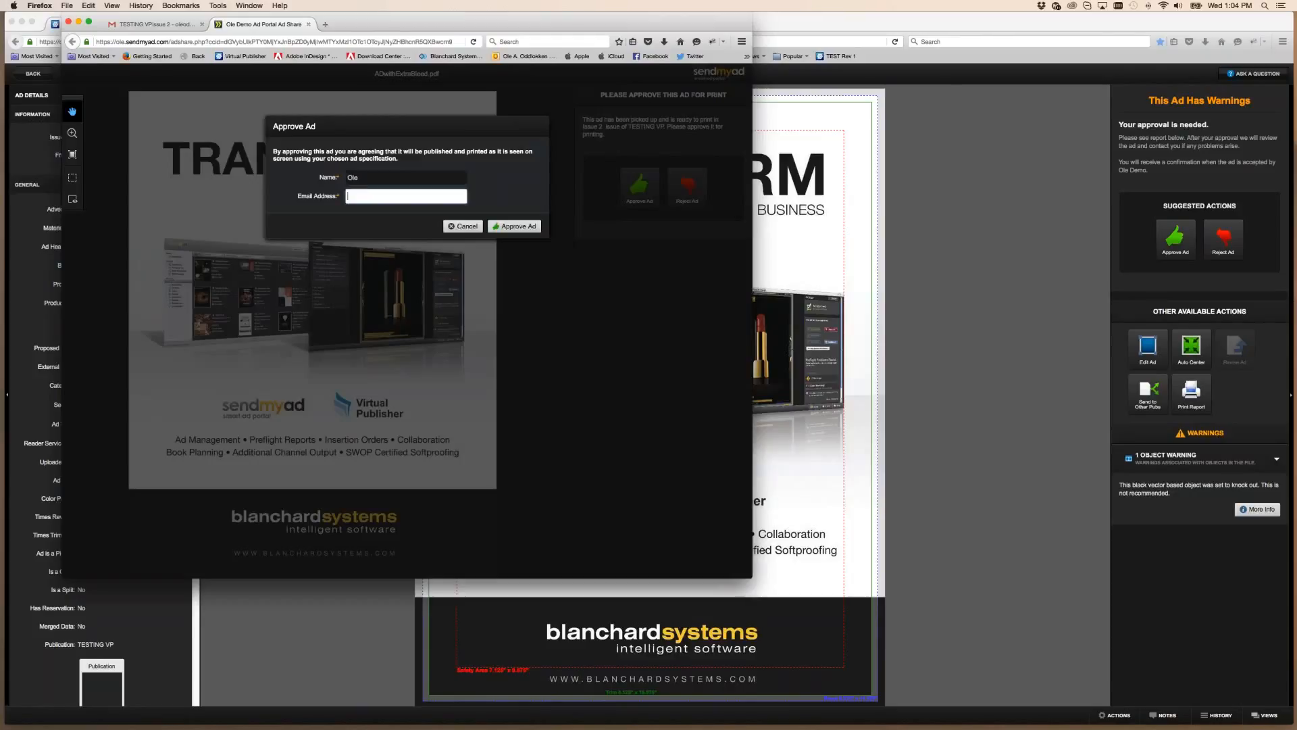
{"action": "key", "text": "Return"}
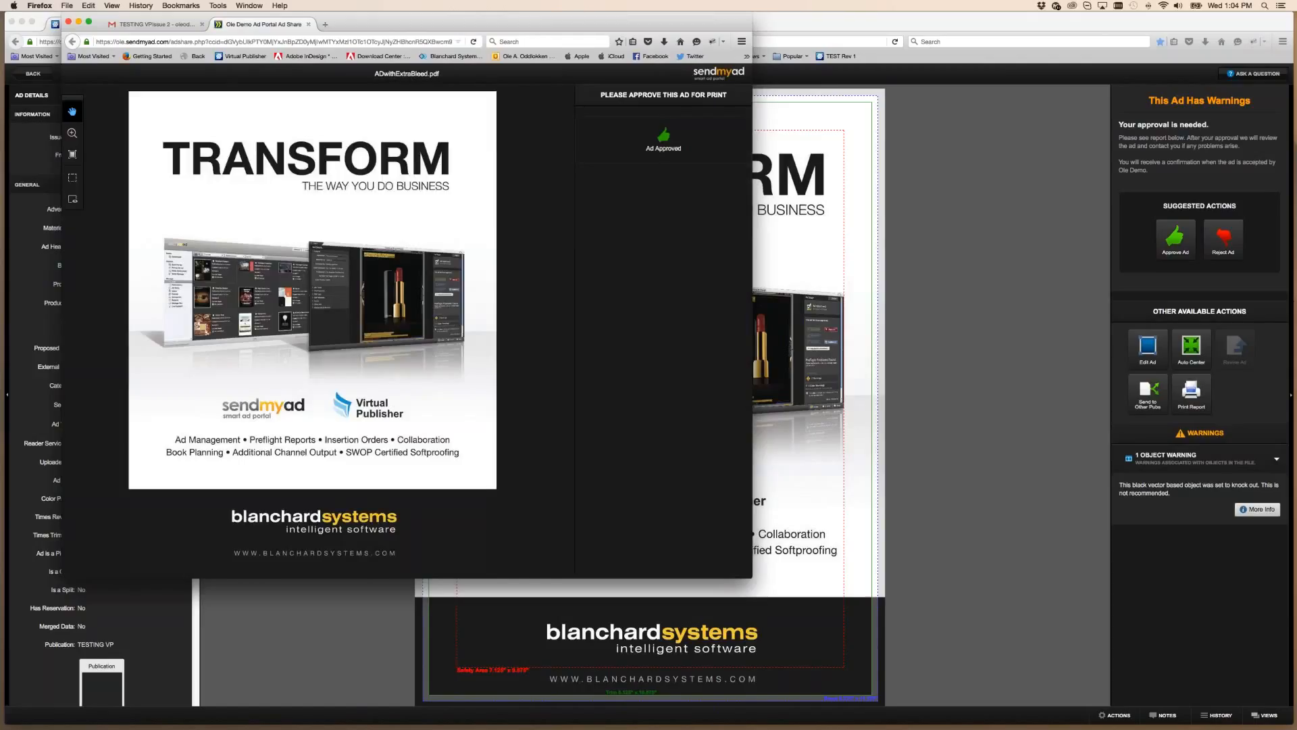
{"action": "left_click", "coordinate": [308, 25]}
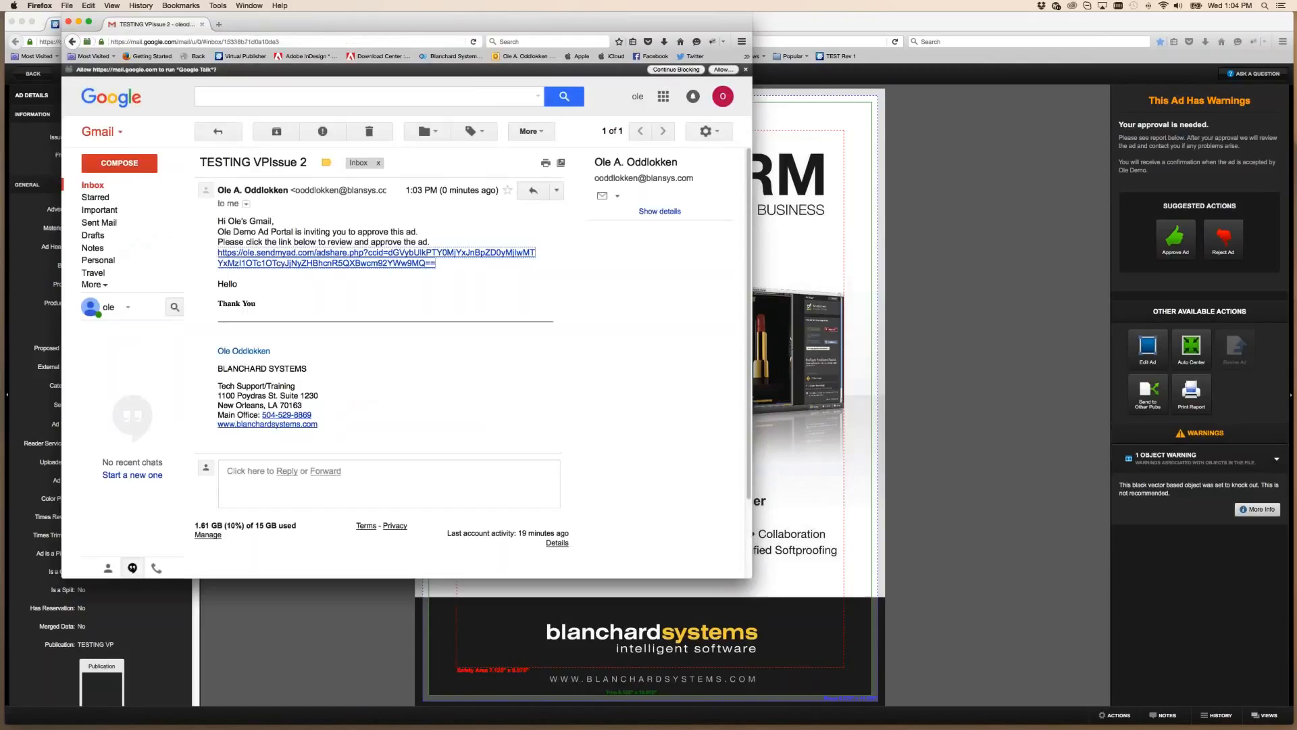
Close Gmail, reload the portal, and open the newest ad to check its Issue 2 status
{"action": "key", "text": "super+w"}
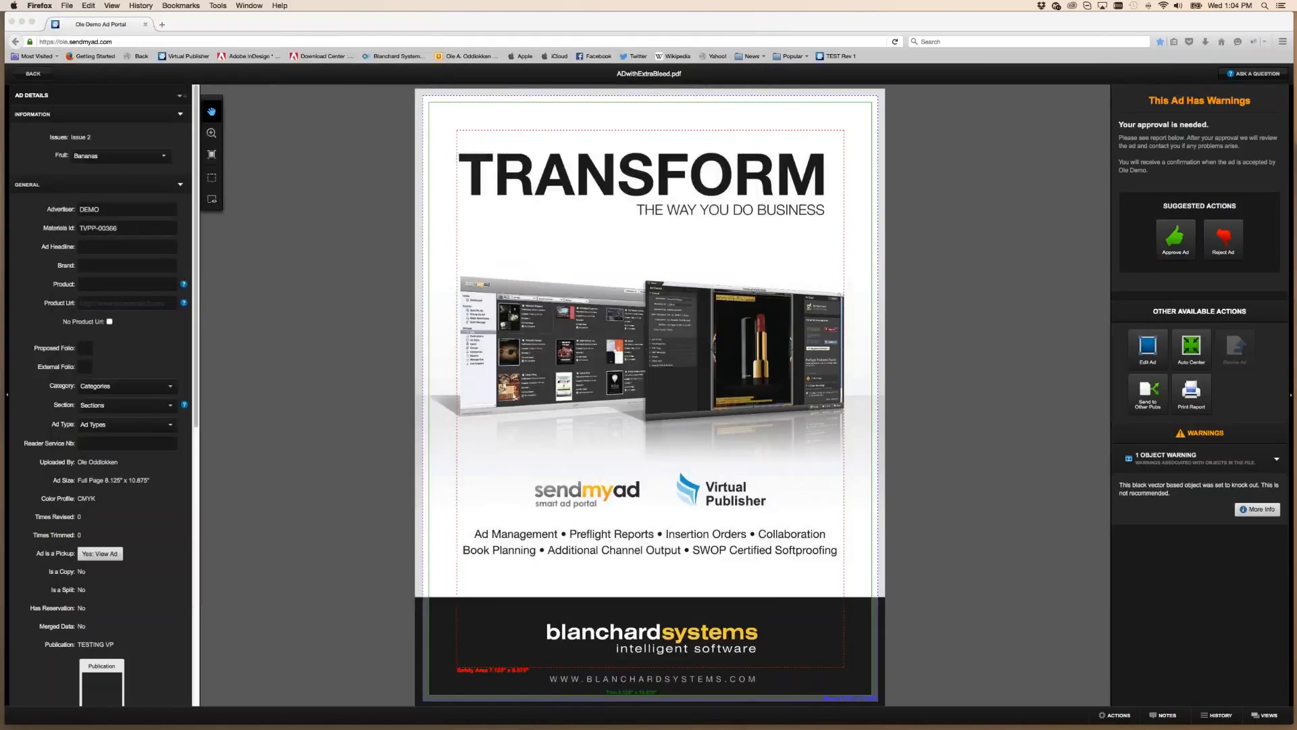
{"action": "left_click", "coordinate": [895, 42]}
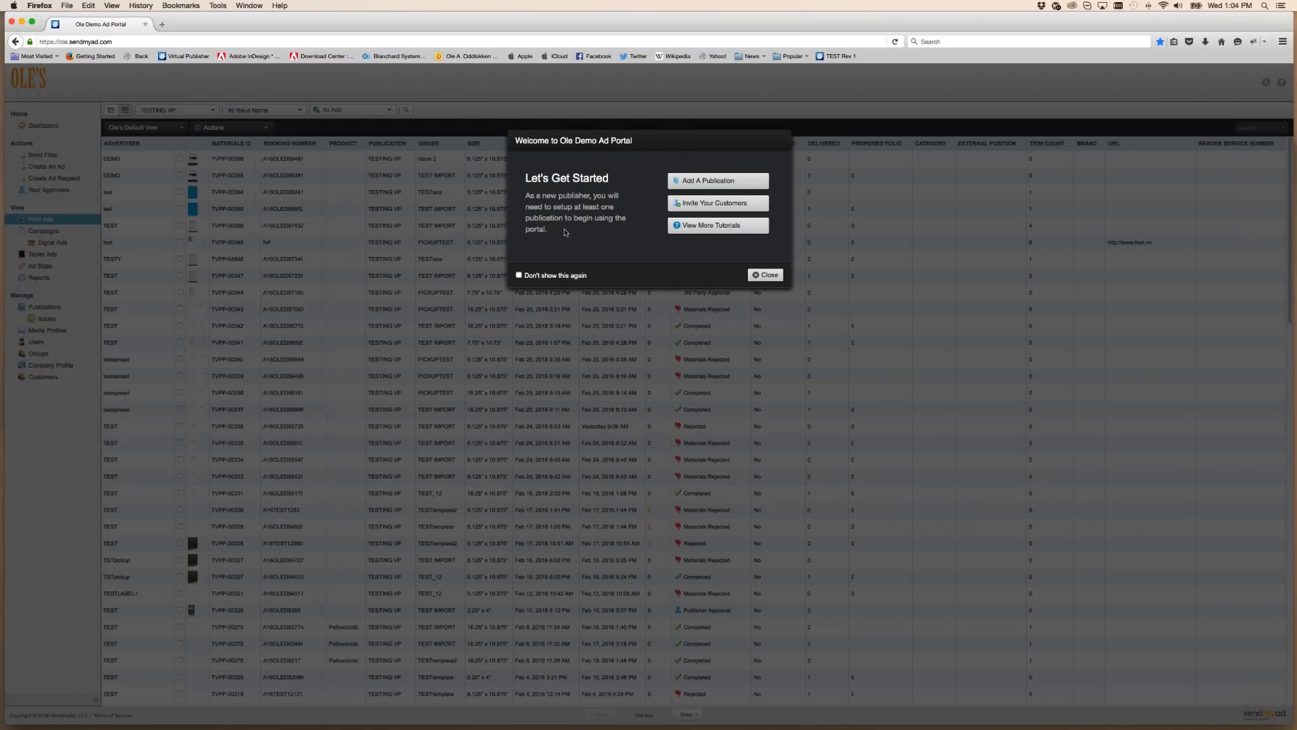
{"action": "left_click", "coordinate": [766, 275]}
{"action": "left_click", "coordinate": [239, 161]}
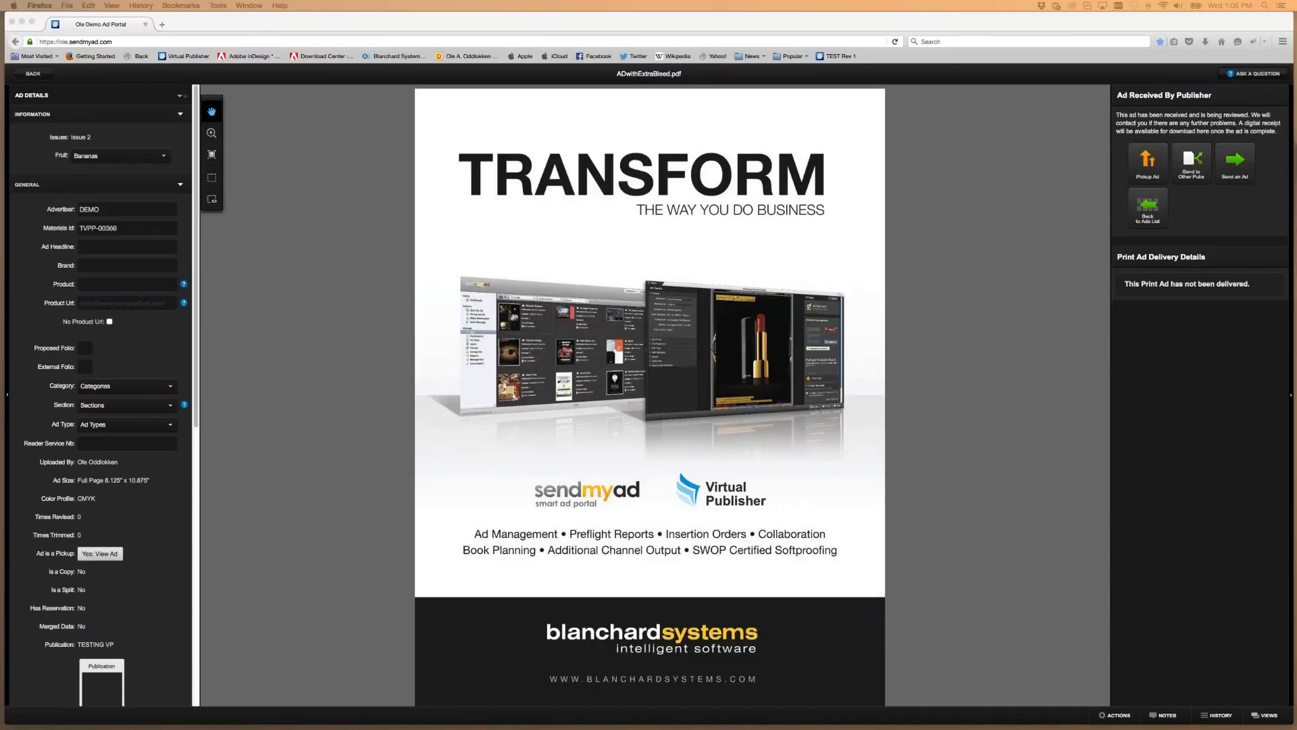
Return to the print ads list and go to the user Groups page
{"action": "left_click", "coordinate": [326, 320]}
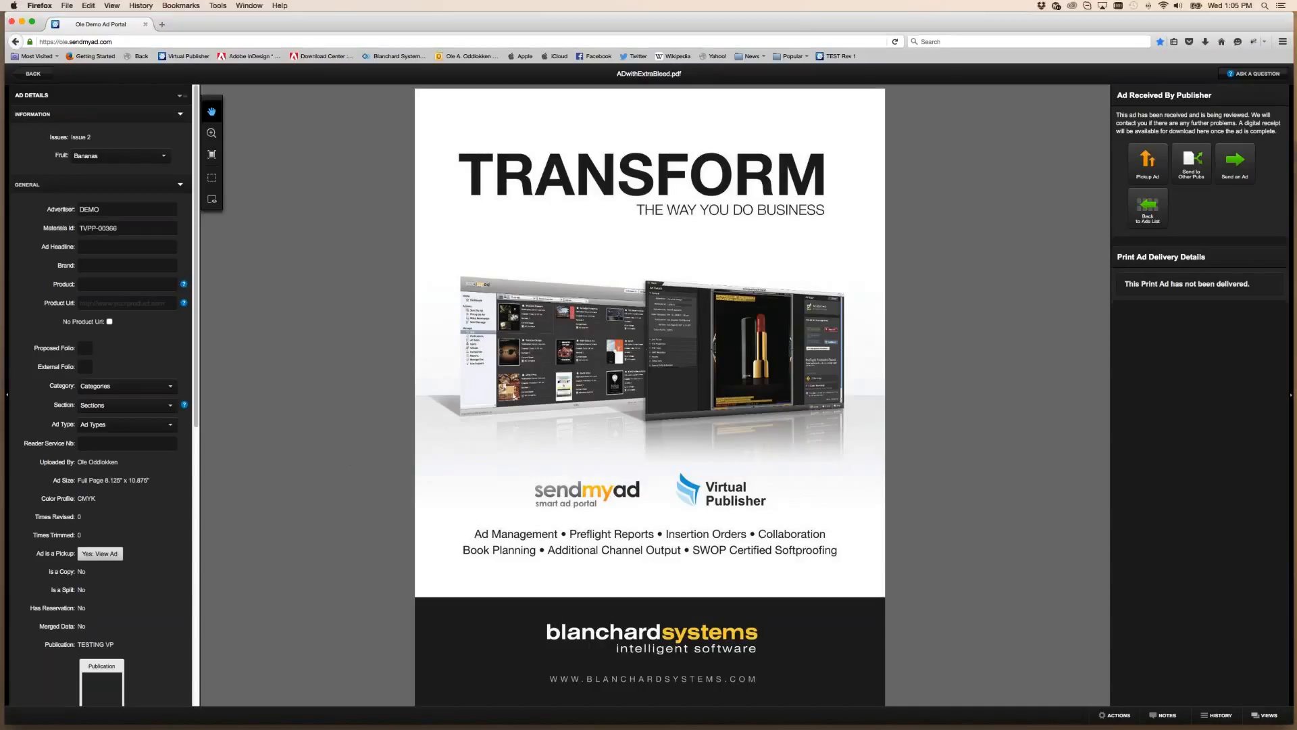
{"action": "left_click", "coordinate": [34, 74]}
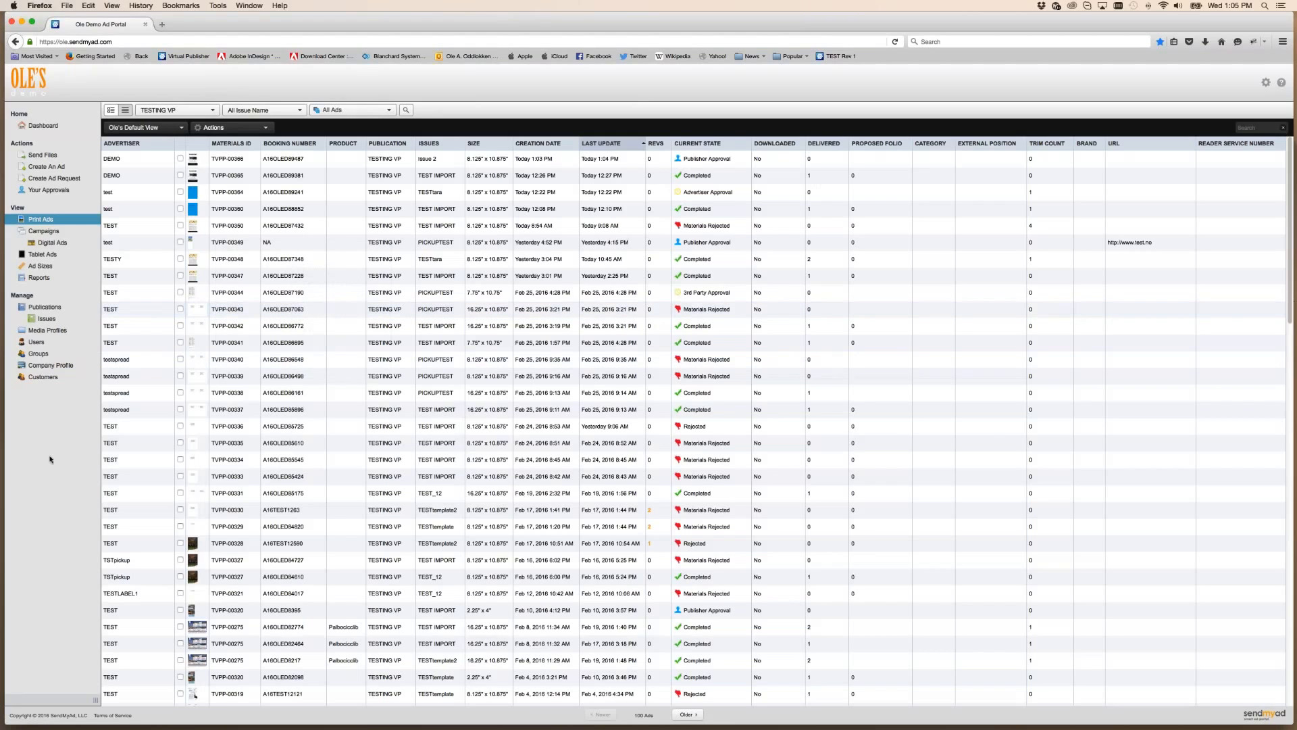
{"action": "left_click", "coordinate": [38, 356]}
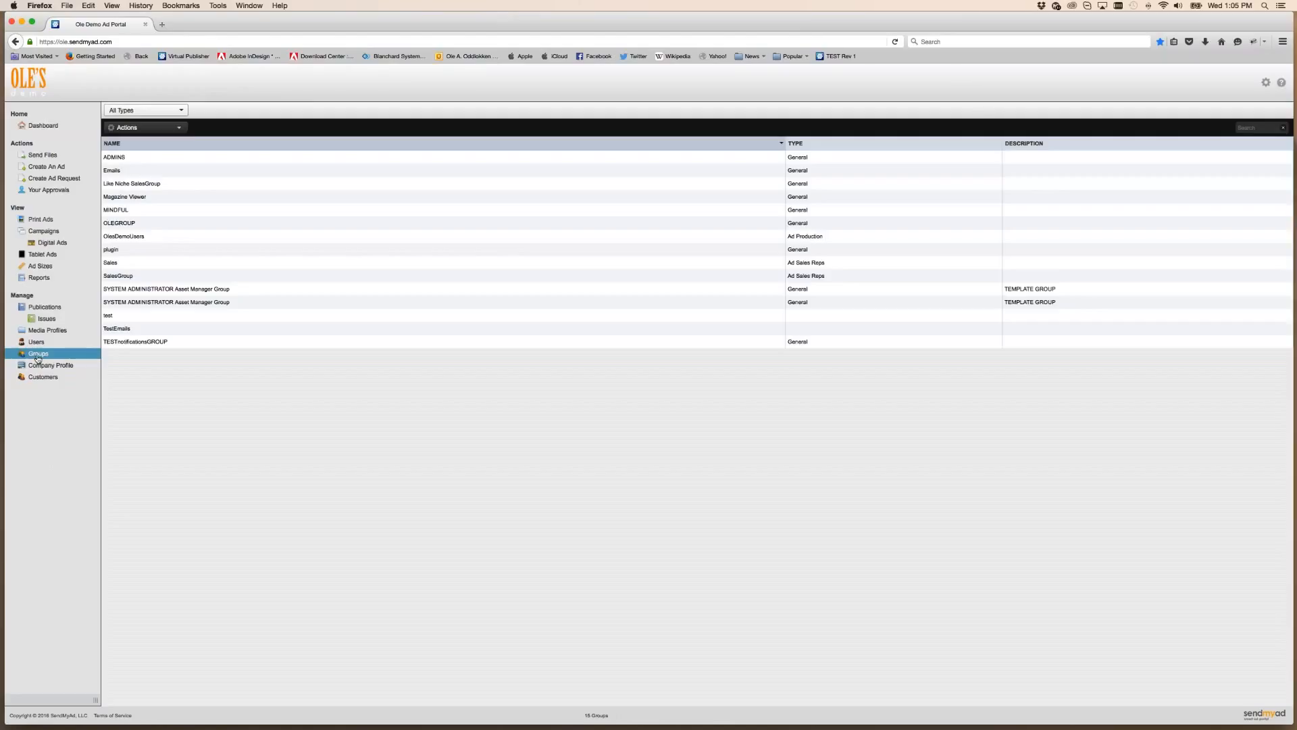
Check the ADMINS rights include Can Manage Publications and Can Manage Issues, then open the Emails group
{"action": "left_click", "coordinate": [125, 159]}
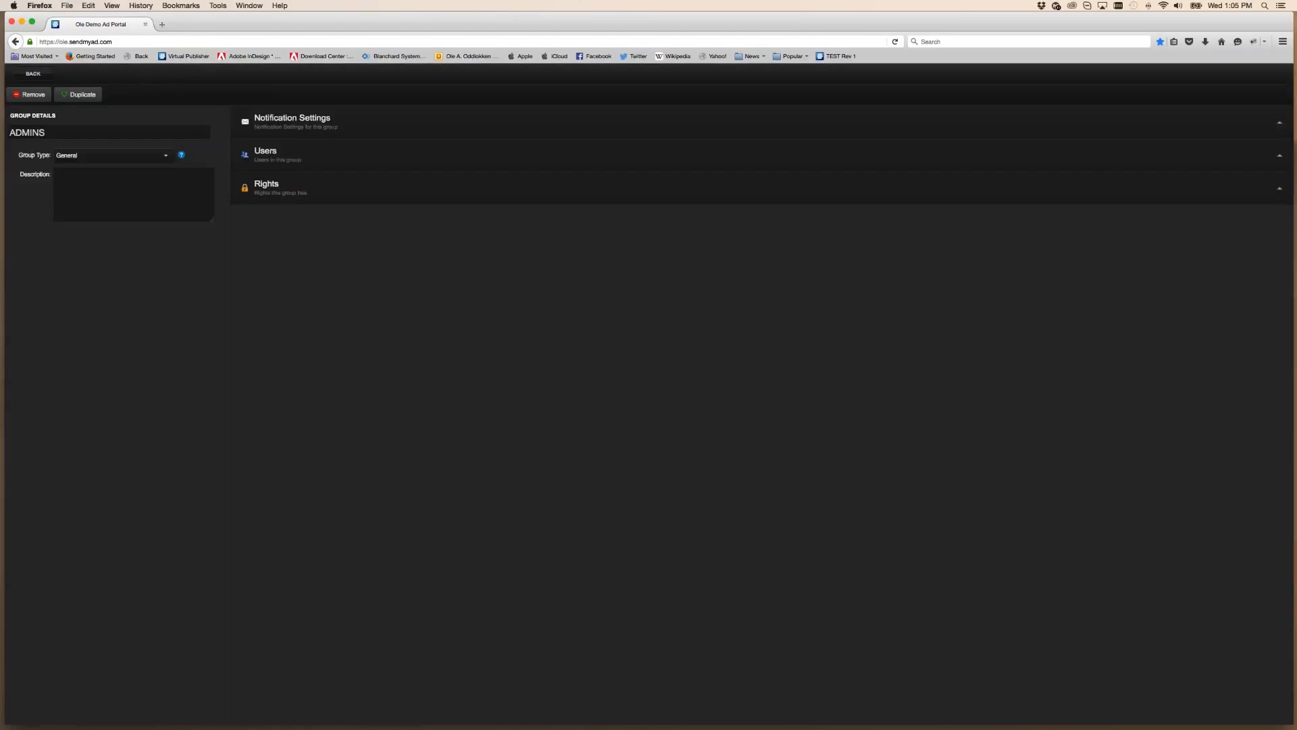
{"action": "left_click", "coordinate": [324, 197]}
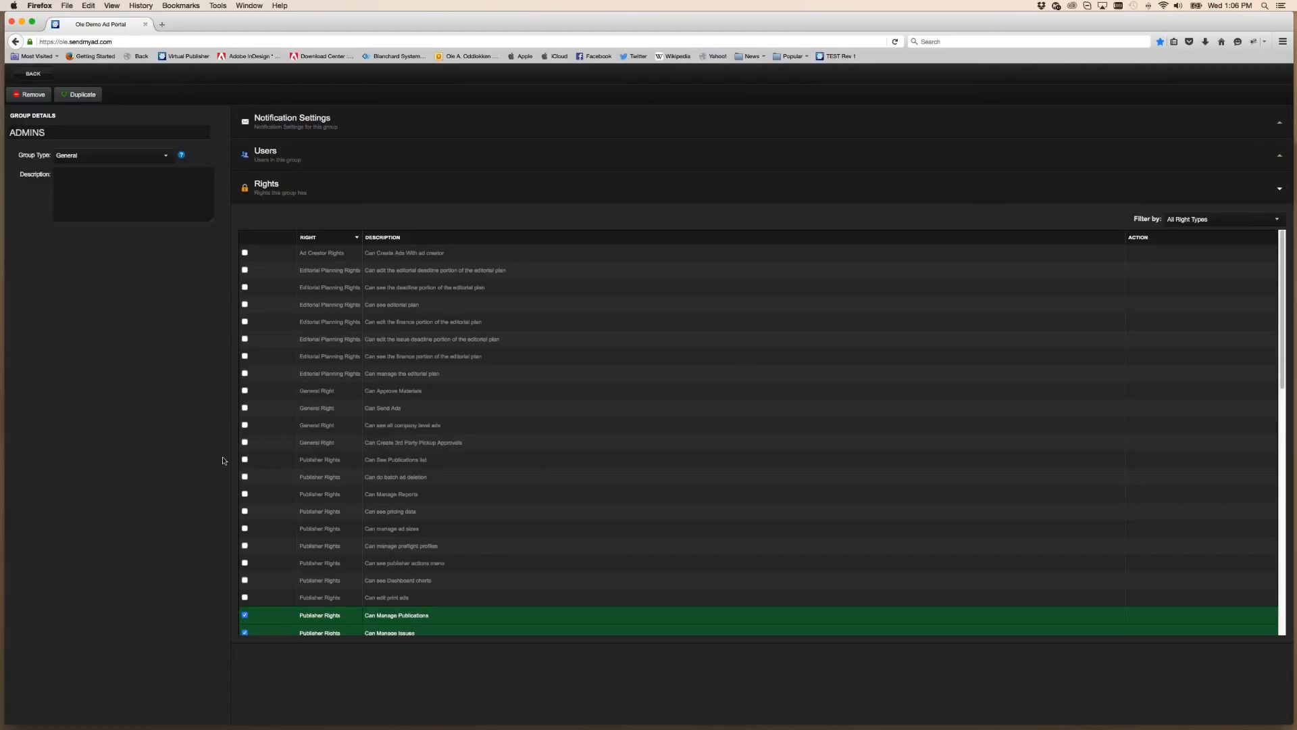
{"action": "scroll", "coordinate": [443, 435], "scroll_direction": "down", "scroll_amount": 3}
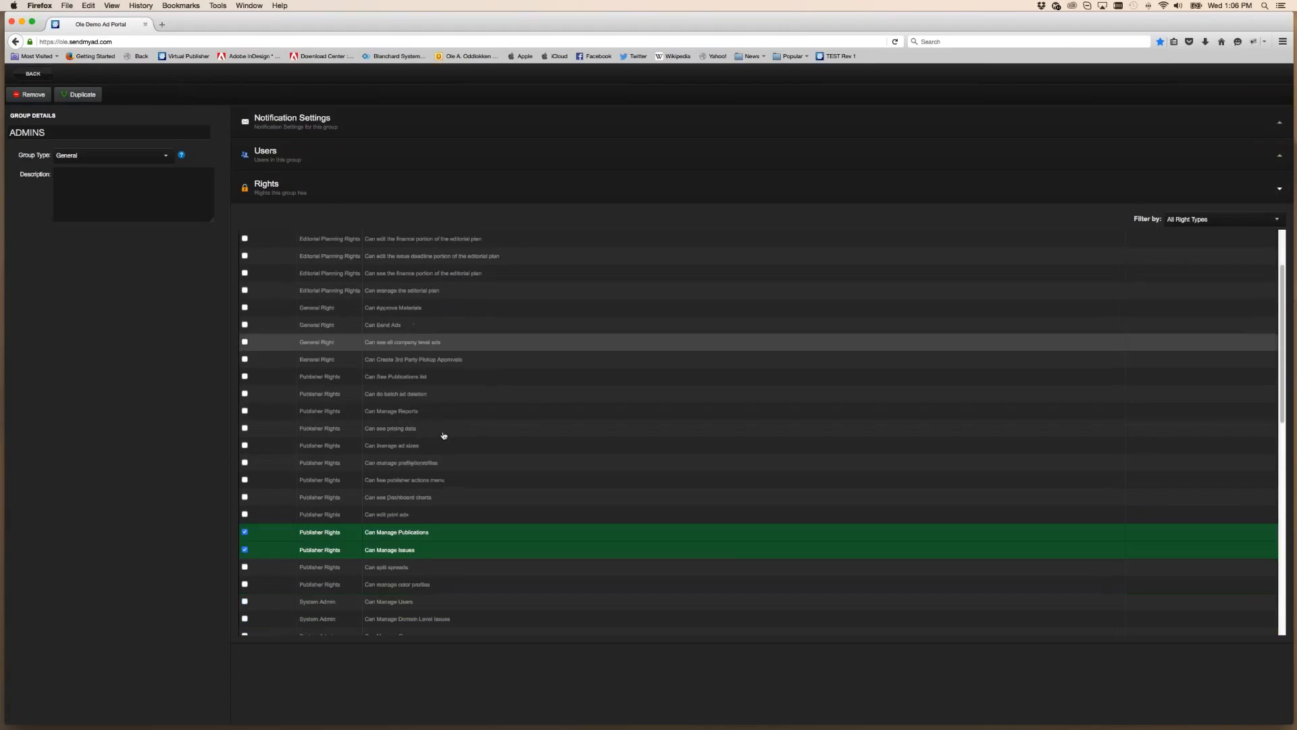
{"action": "scroll", "coordinate": [443, 435], "scroll_direction": "down", "scroll_amount": 10}
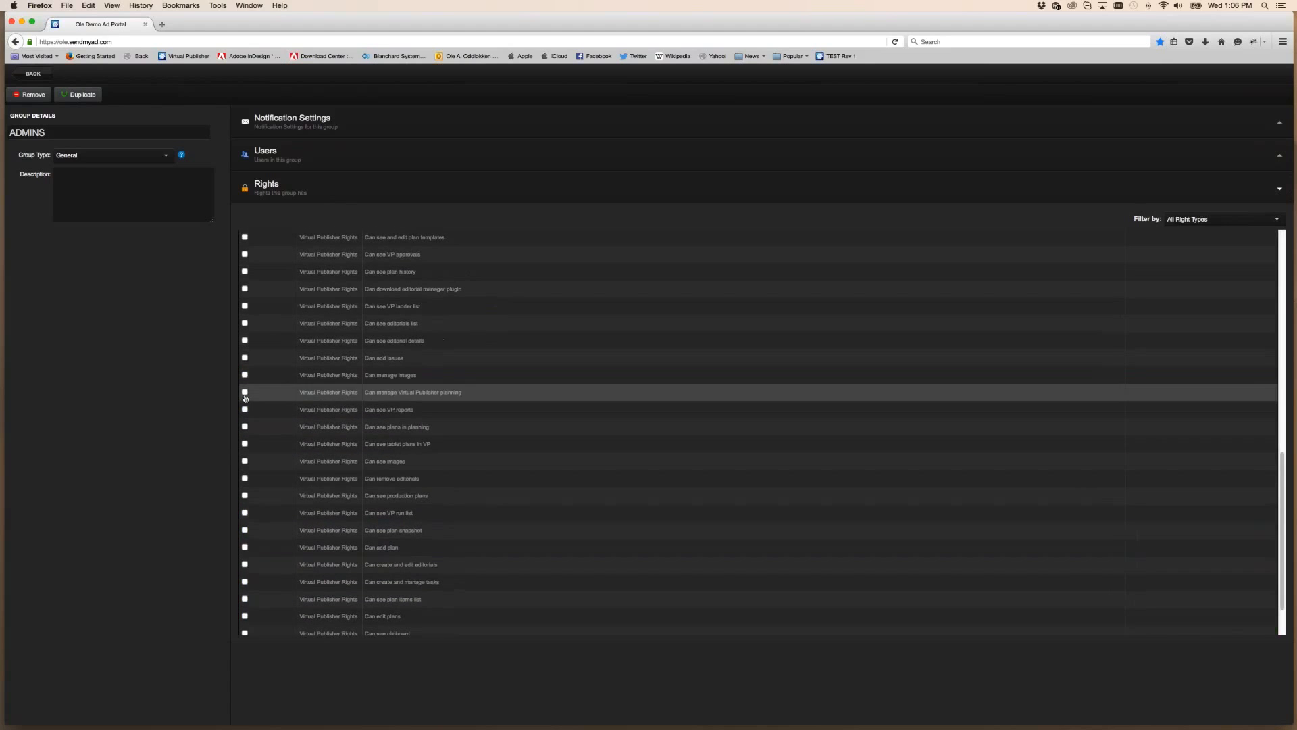
{"action": "scroll", "coordinate": [245, 395], "scroll_direction": "up", "scroll_amount": 10}
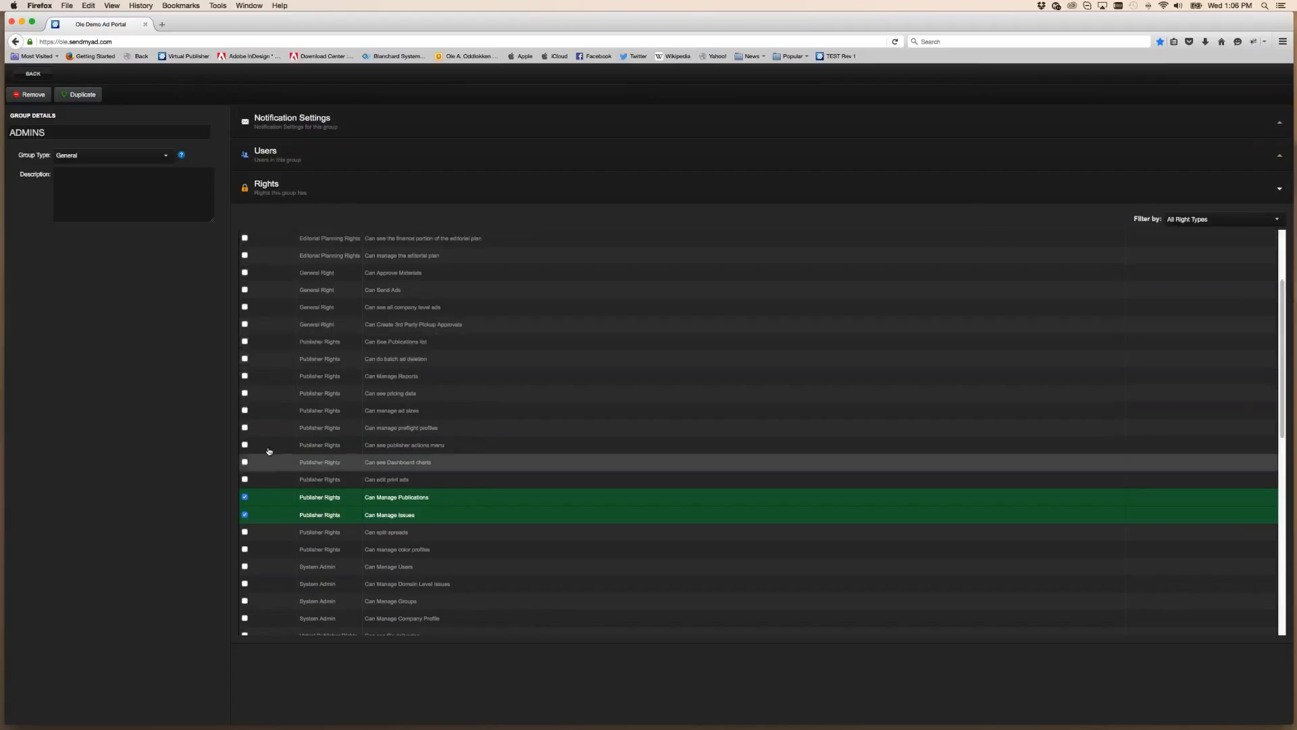
{"action": "scroll", "coordinate": [272, 405], "scroll_direction": "down", "scroll_amount": 1}
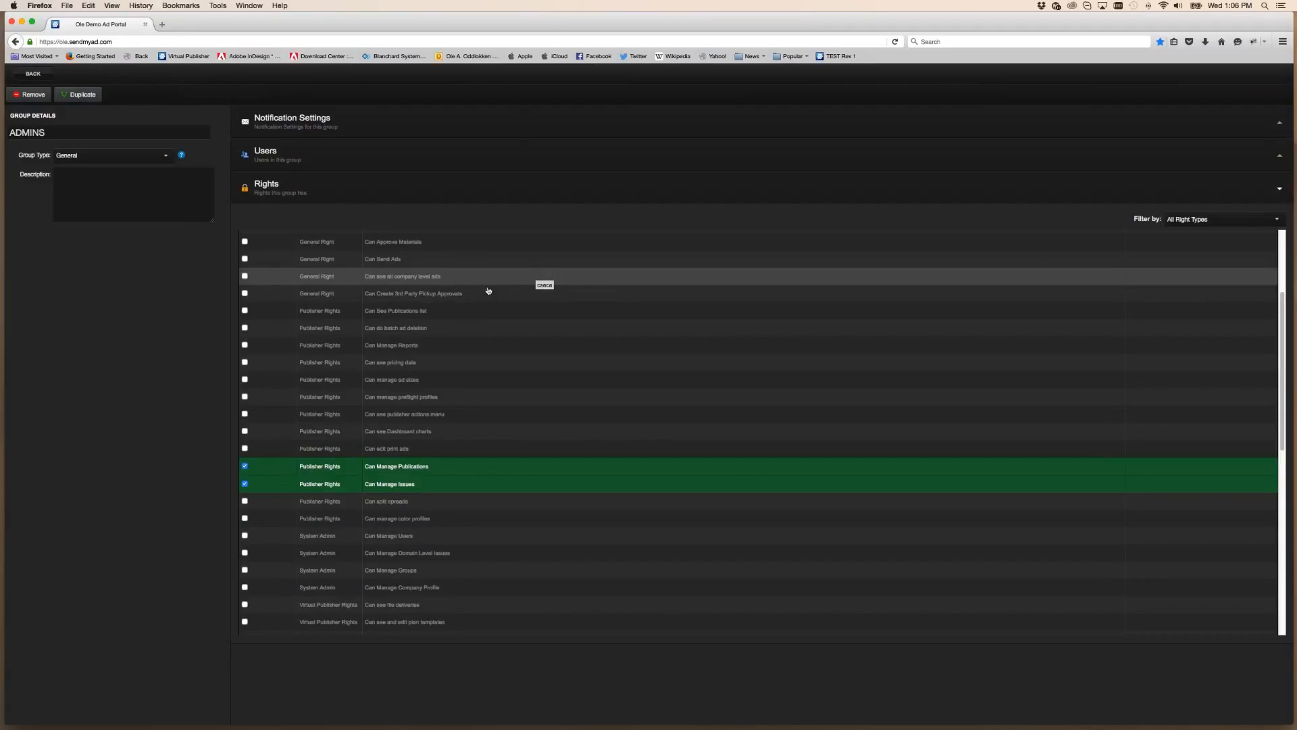
{"action": "scroll", "coordinate": [408, 458], "scroll_direction": "down", "scroll_amount": 3}
{"action": "scroll", "coordinate": [276, 472], "scroll_direction": "down", "scroll_amount": 7}
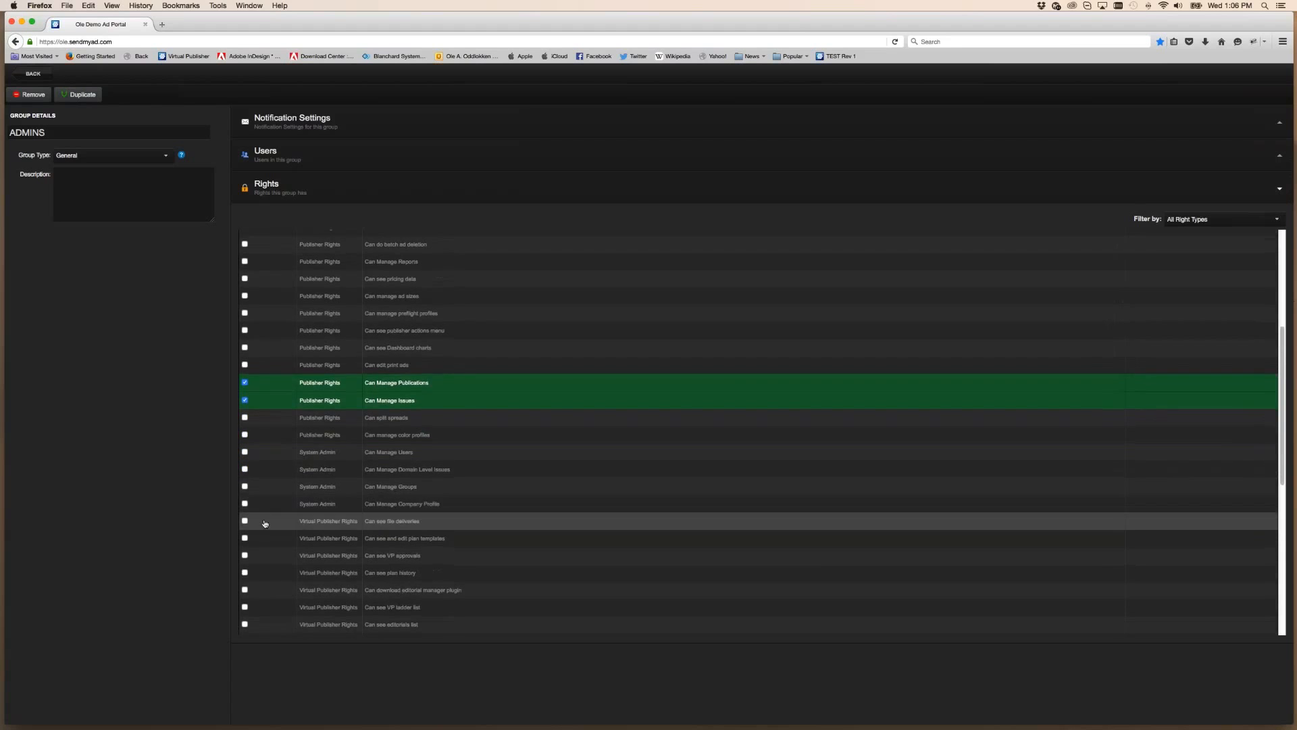
{"action": "scroll", "coordinate": [325, 505], "scroll_direction": "down", "scroll_amount": 8}
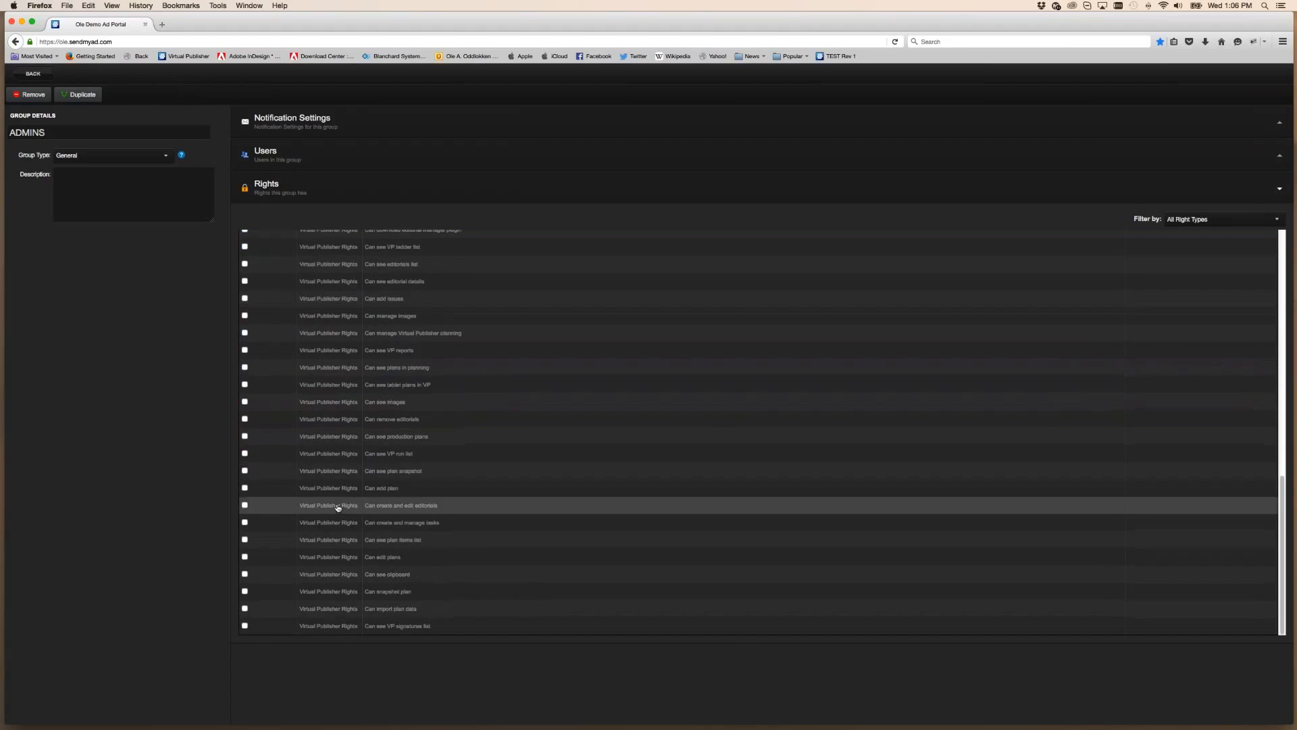
{"action": "left_click", "coordinate": [32, 73]}
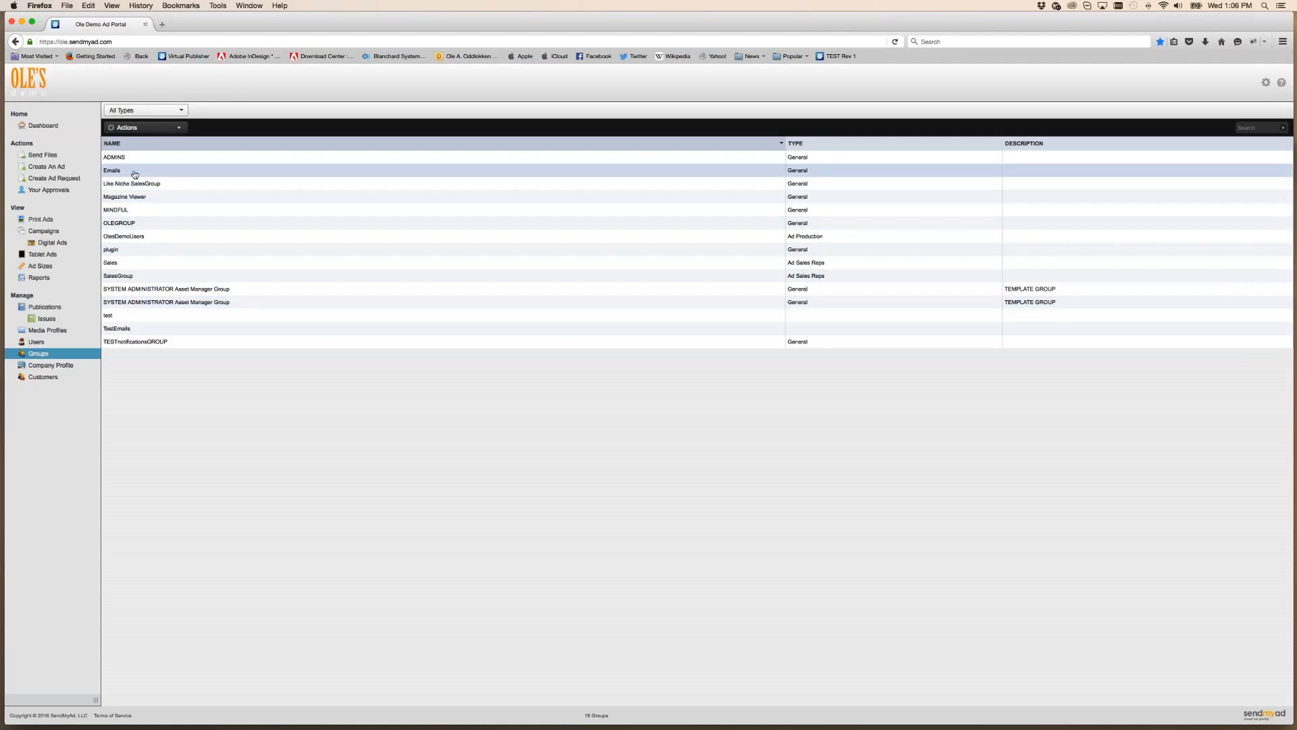
{"action": "left_click", "coordinate": [133, 173]}
Tick Can see VP run list, plan snapshot, create and manage tasks, and plan items list for Emails
{"action": "left_click", "coordinate": [269, 188]}
{"action": "scroll", "coordinate": [553, 455], "scroll_direction": "down", "scroll_amount": 5}
{"action": "scroll", "coordinate": [473, 514], "scroll_direction": "down", "scroll_amount": 5}
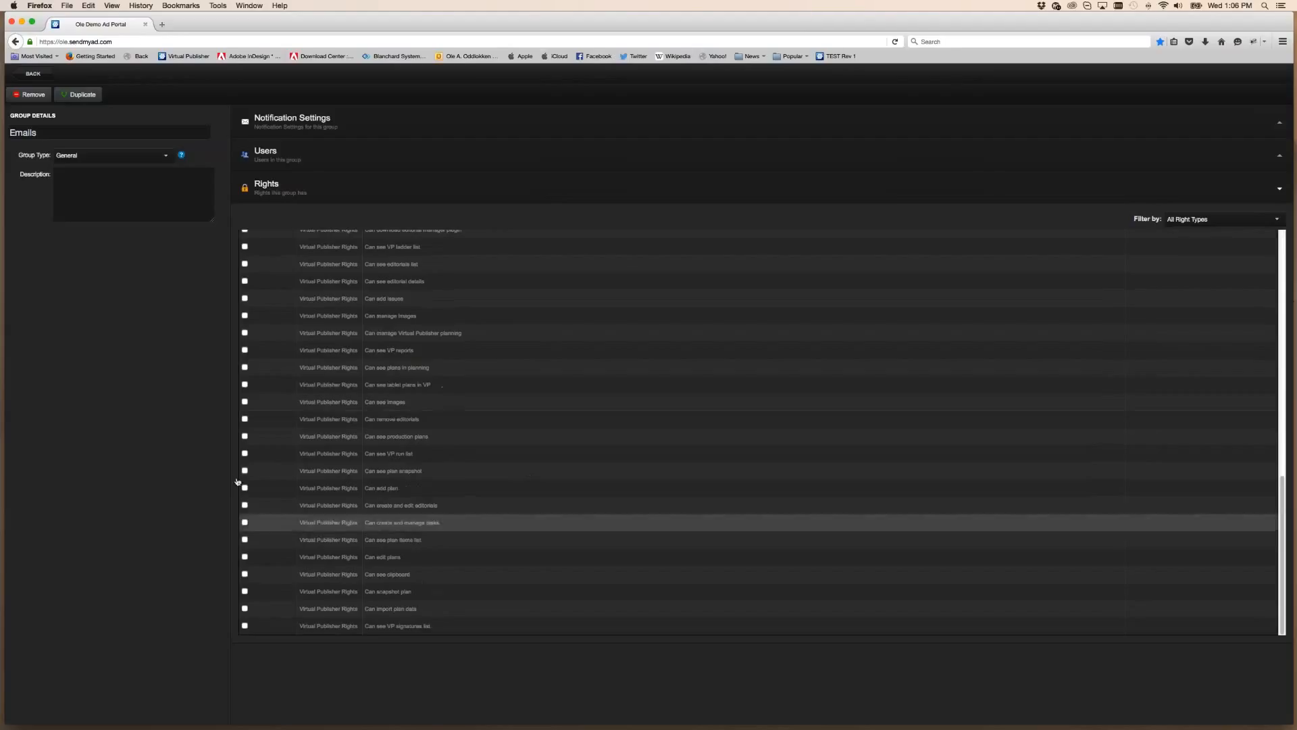
{"action": "left_click", "coordinate": [245, 453]}
{"action": "left_click", "coordinate": [244, 471]}
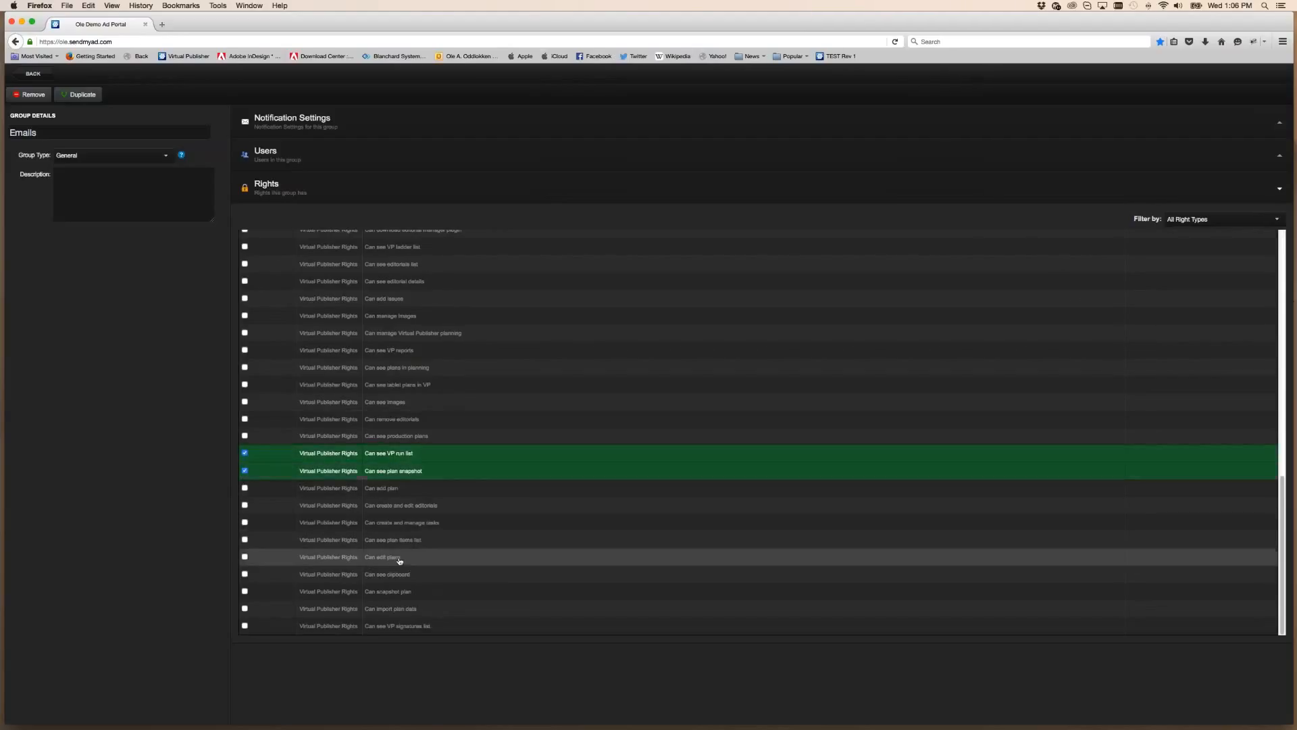
{"action": "left_click", "coordinate": [245, 522]}
{"action": "left_click", "coordinate": [245, 540]}
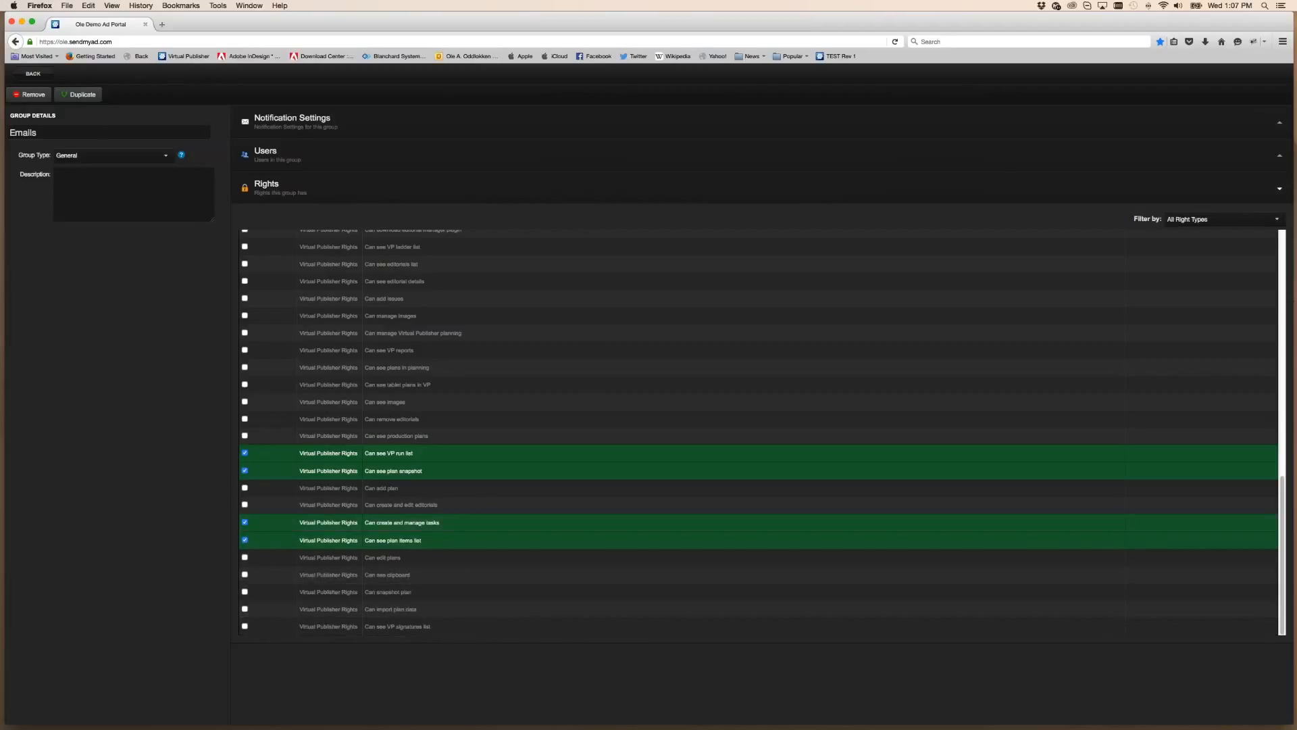
{"action": "left_click", "coordinate": [33, 72]}
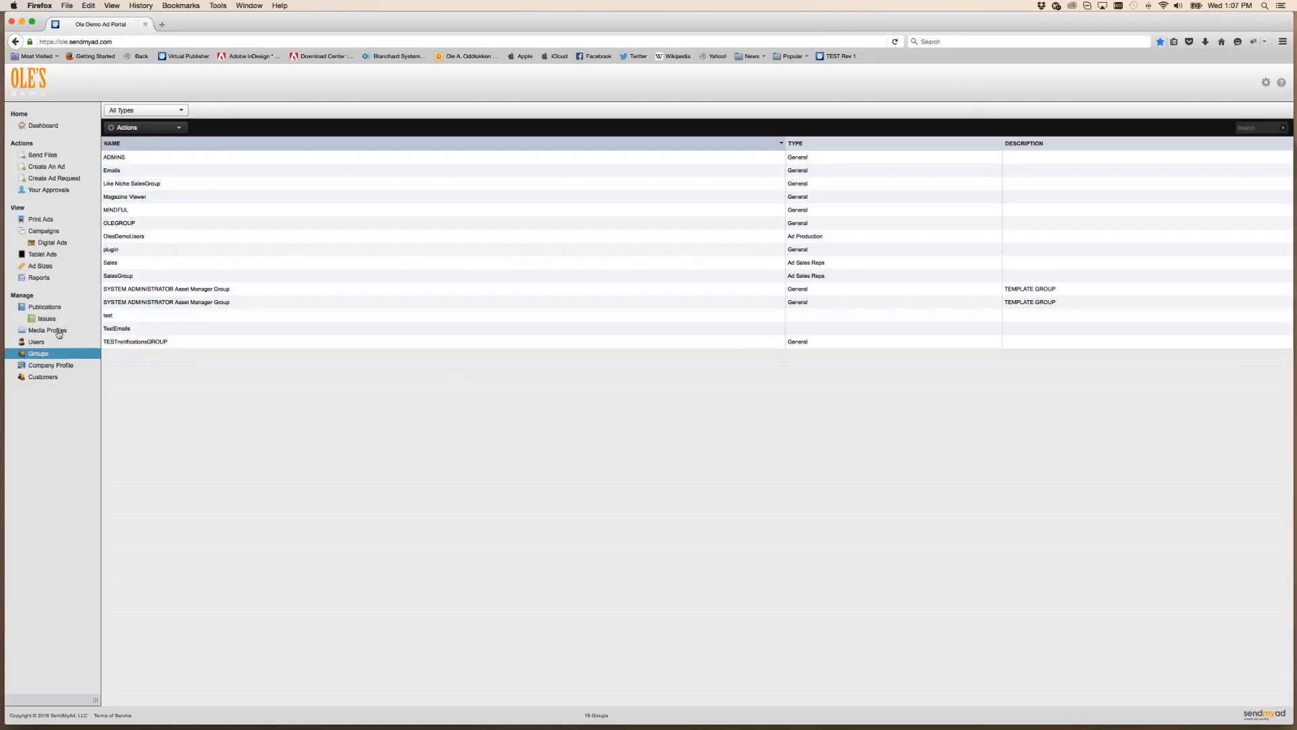
{"action": "left_click", "coordinate": [52, 366]}
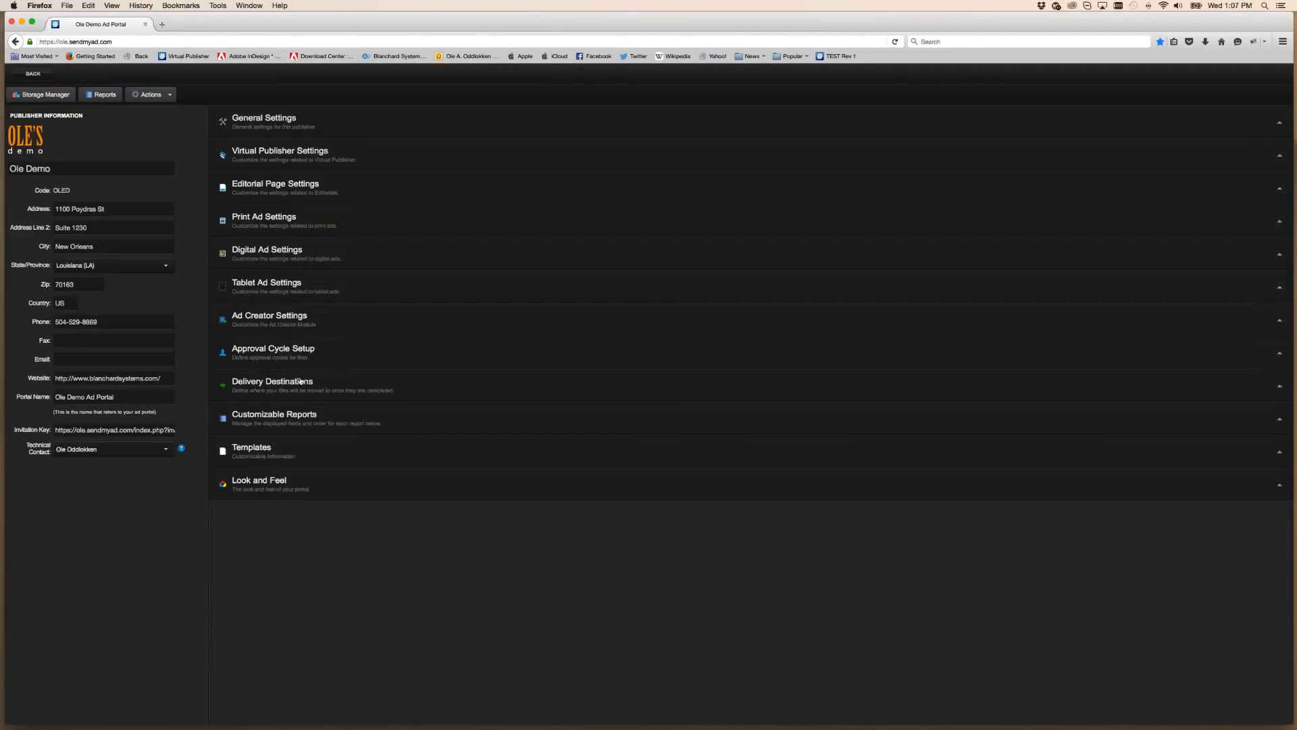
{"action": "left_click", "coordinate": [307, 363]}
{"action": "left_click", "coordinate": [270, 403]}
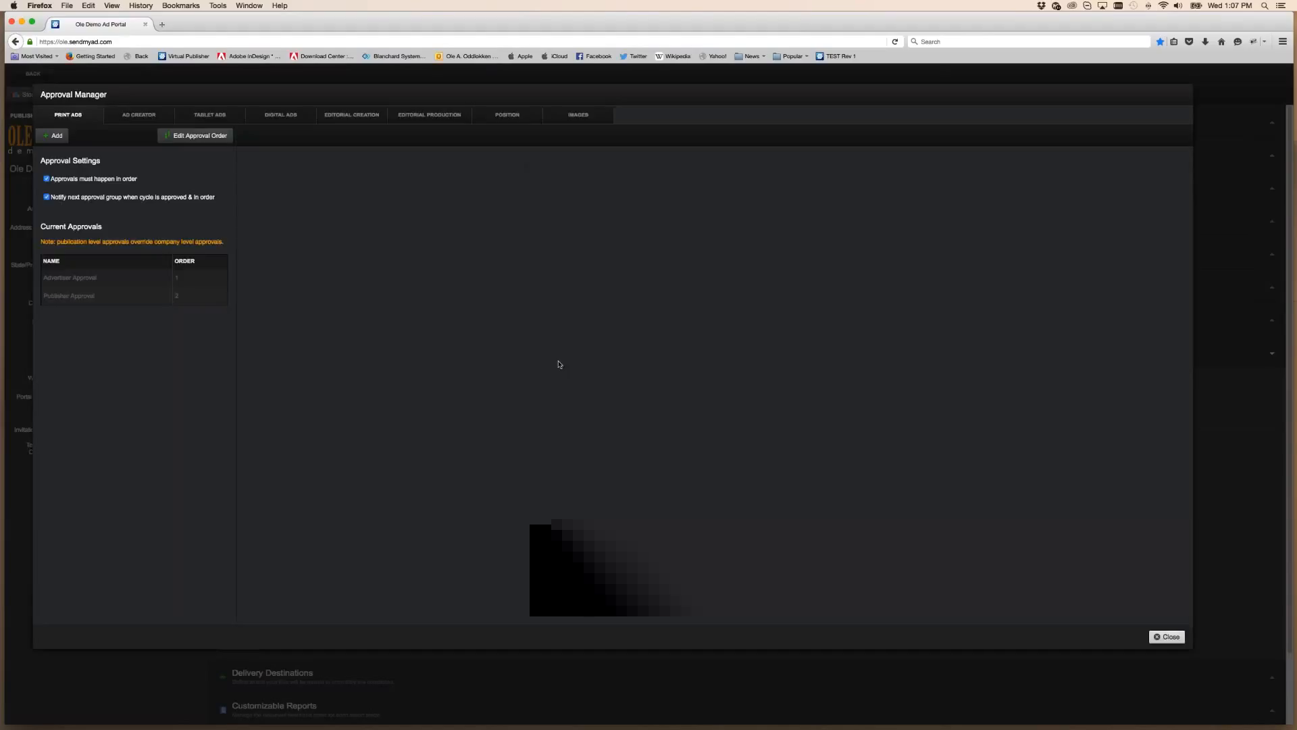
{"action": "left_click", "coordinate": [116, 278]}
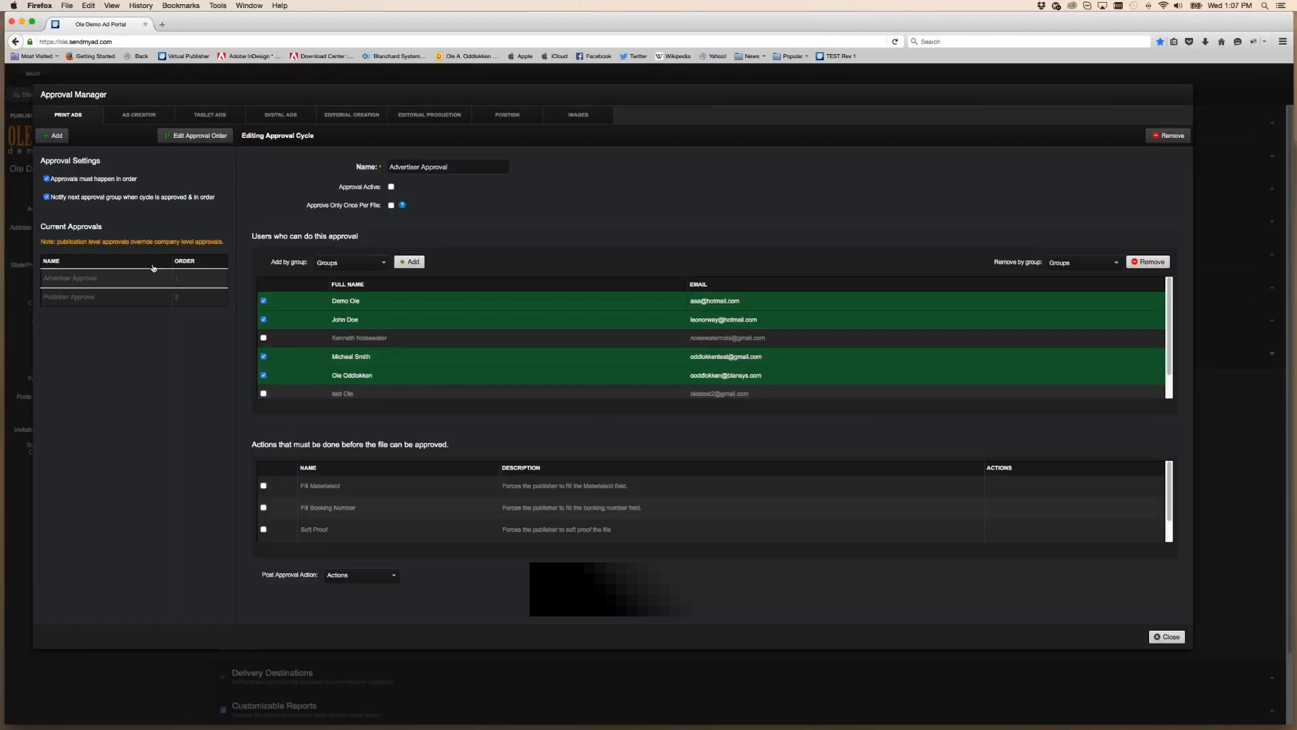
{"action": "scroll", "coordinate": [317, 356], "scroll_direction": "down", "scroll_amount": 1}
{"action": "left_click", "coordinate": [263, 371]}
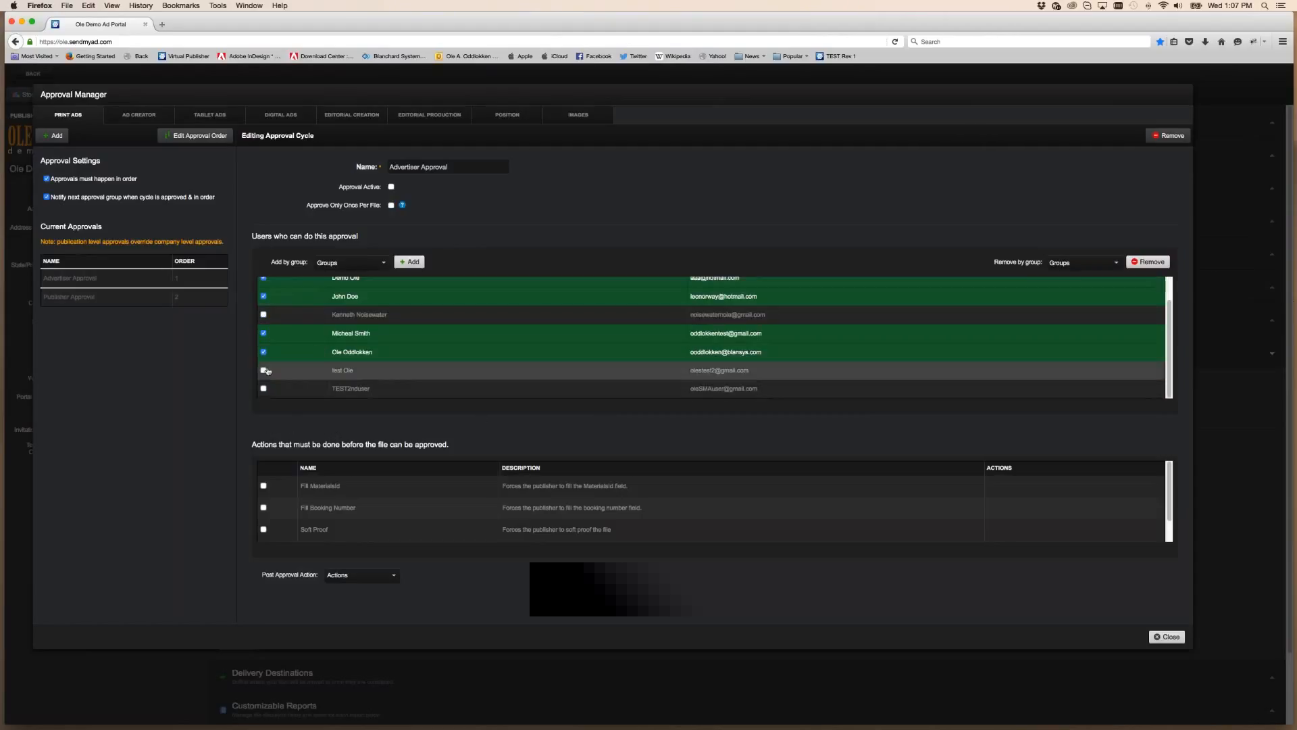
{"action": "left_click", "coordinate": [263, 371]}
{"action": "scroll", "coordinate": [263, 370], "scroll_direction": "up", "scroll_amount": 1}
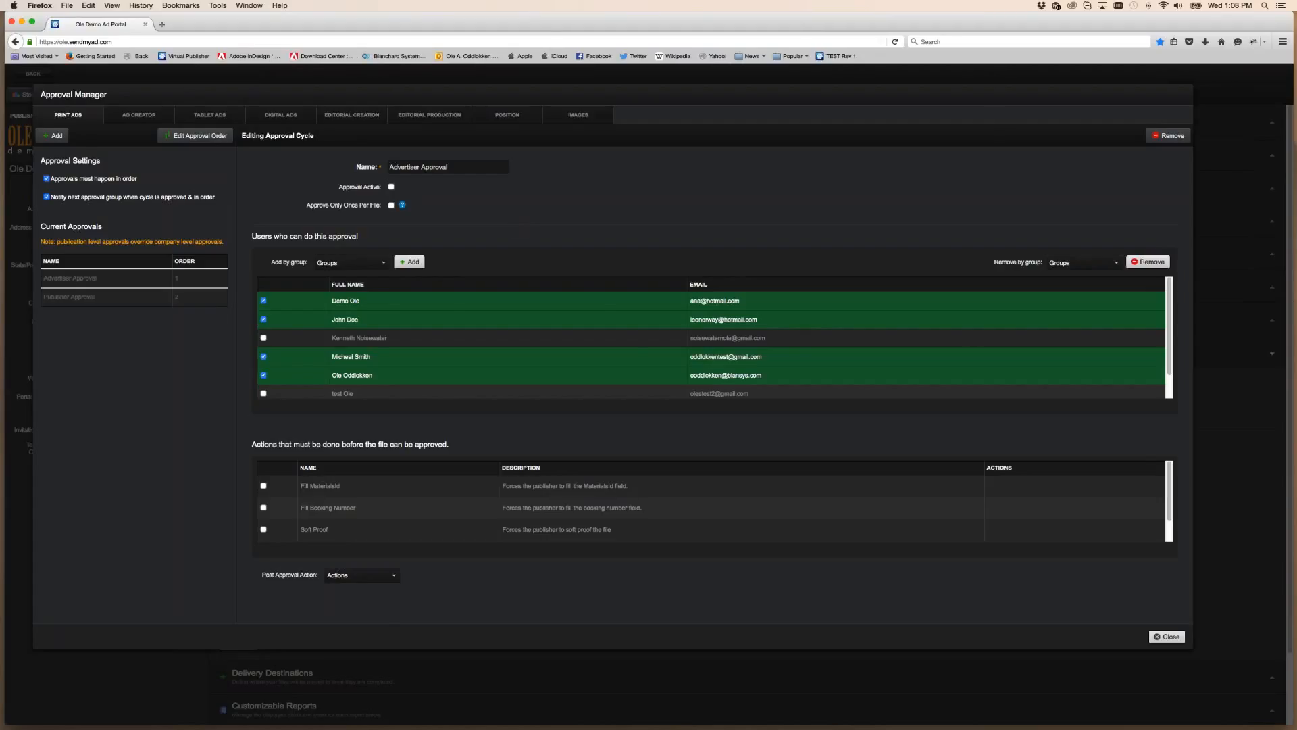
{"action": "left_click_drag", "start_coordinate": [889, 32], "coordinate": [636, 14]}
{"action": "key", "text": "Escape"}
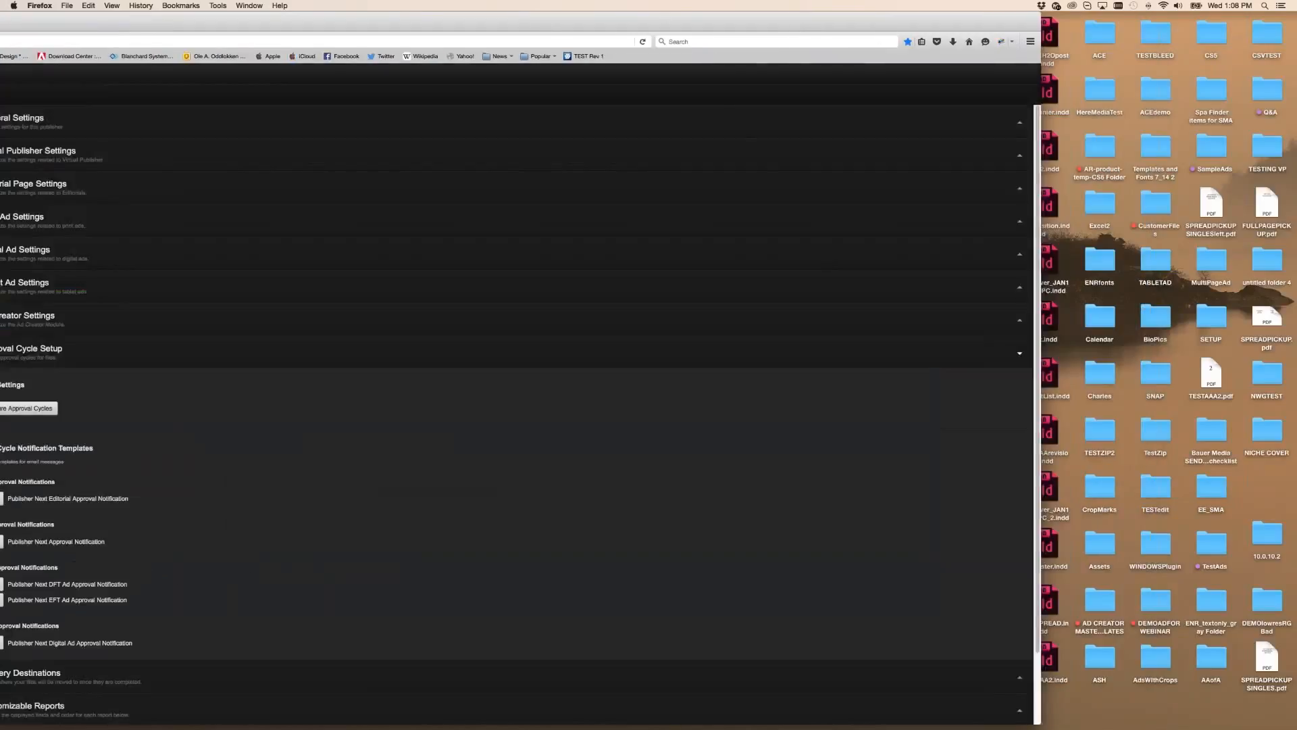
{"action": "left_click_drag", "start_coordinate": [426, 18], "coordinate": [671, 5]}
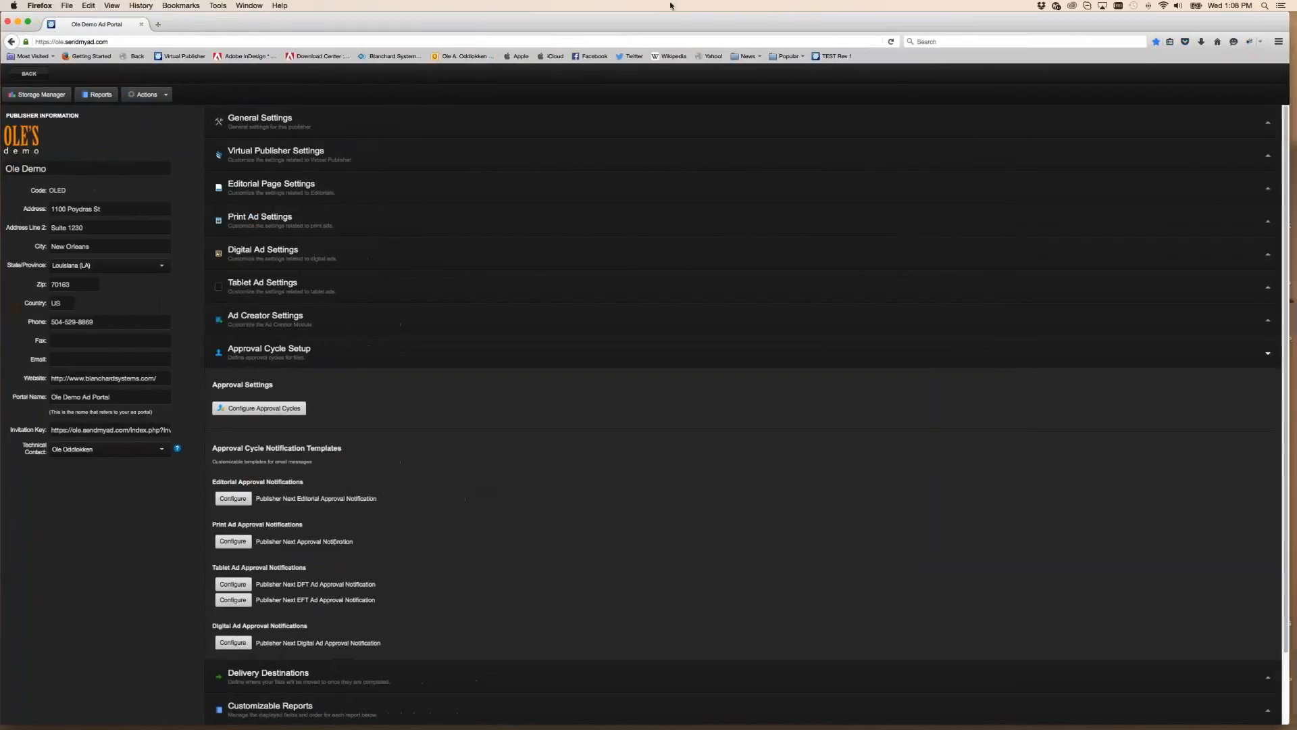
{"action": "left_click", "coordinate": [29, 73]}
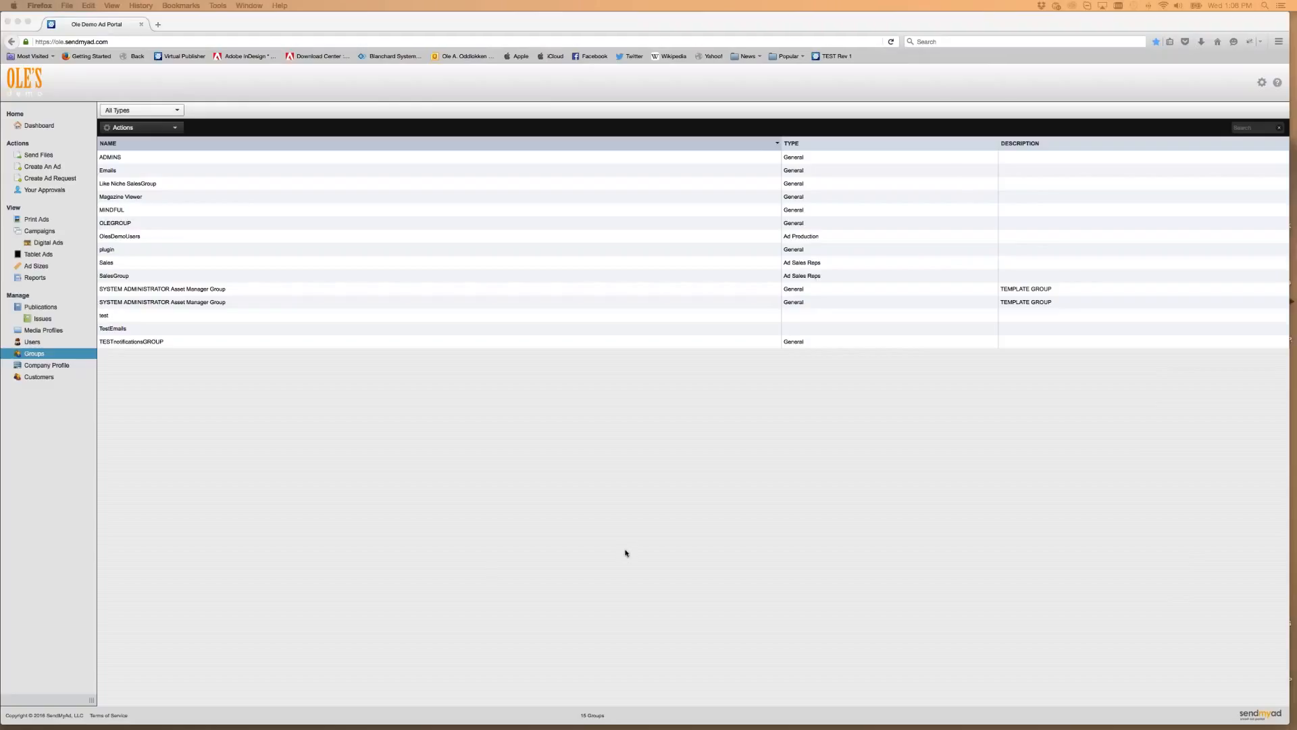
Refocus the browser and open the Ole Demo Company Profile under Manage
{"action": "left_click", "coordinate": [601, 531]}
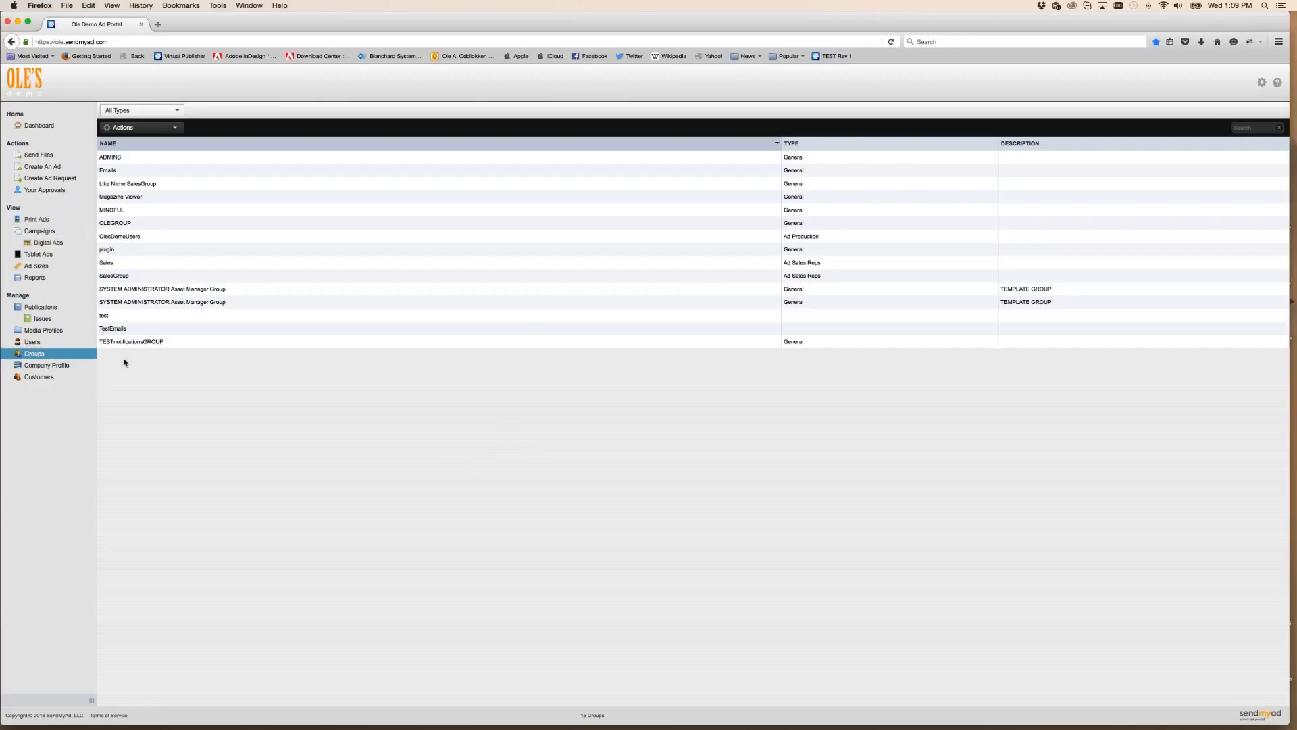
{"action": "left_click", "coordinate": [47, 366]}
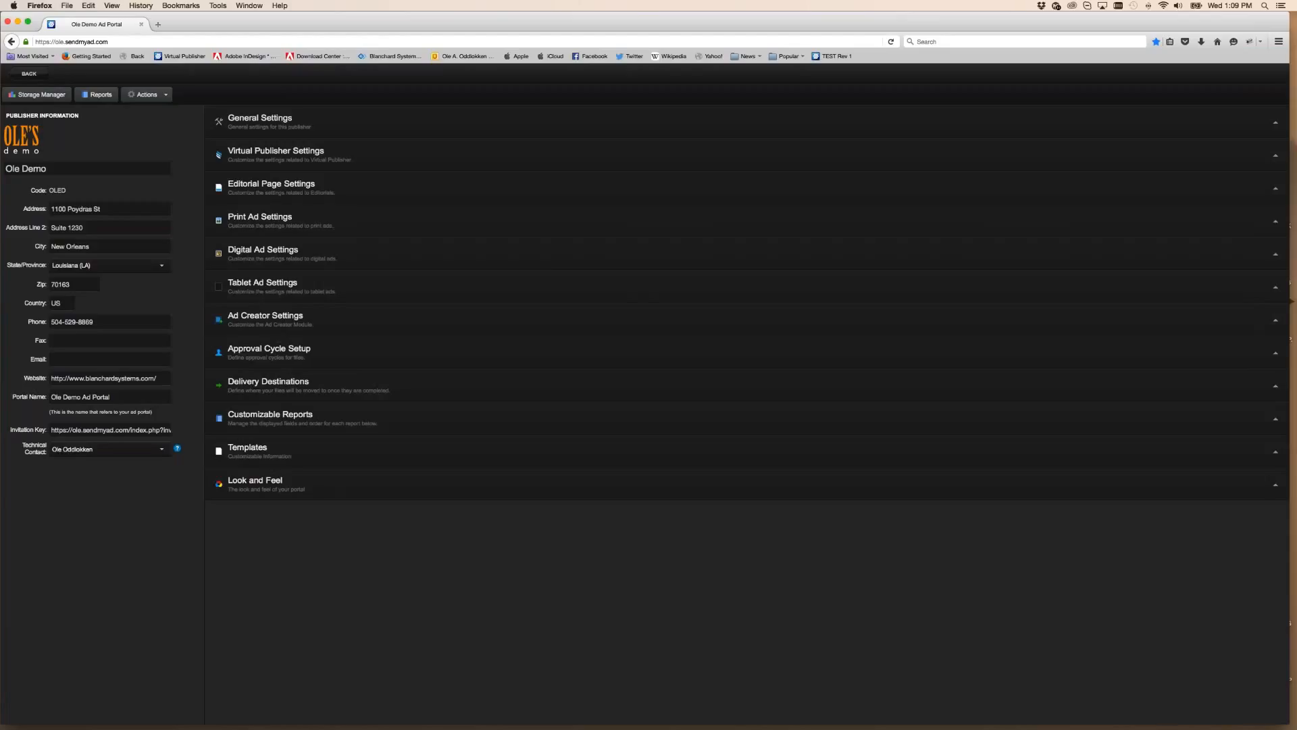
Expand Print Ad Settings and open the Manage Custom MetaData Options dialog
{"action": "left_click", "coordinate": [283, 221]}
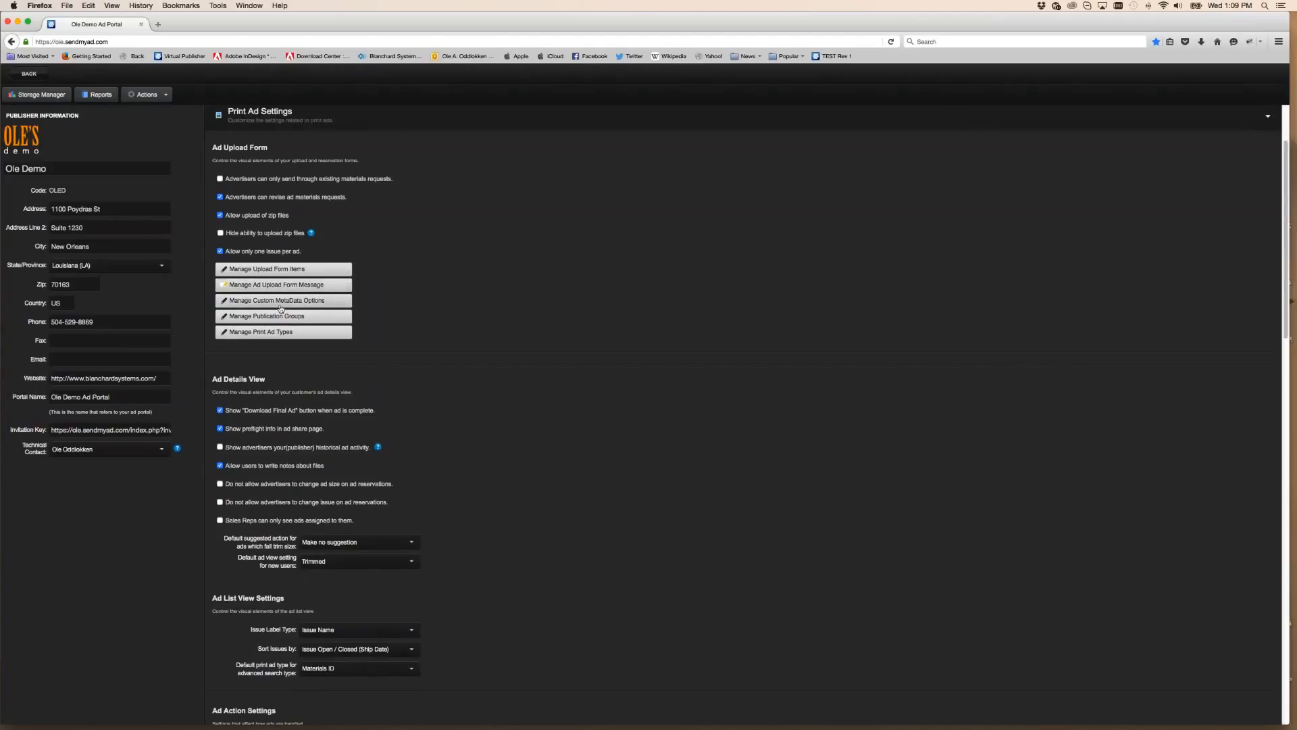
{"action": "left_click", "coordinate": [258, 302]}
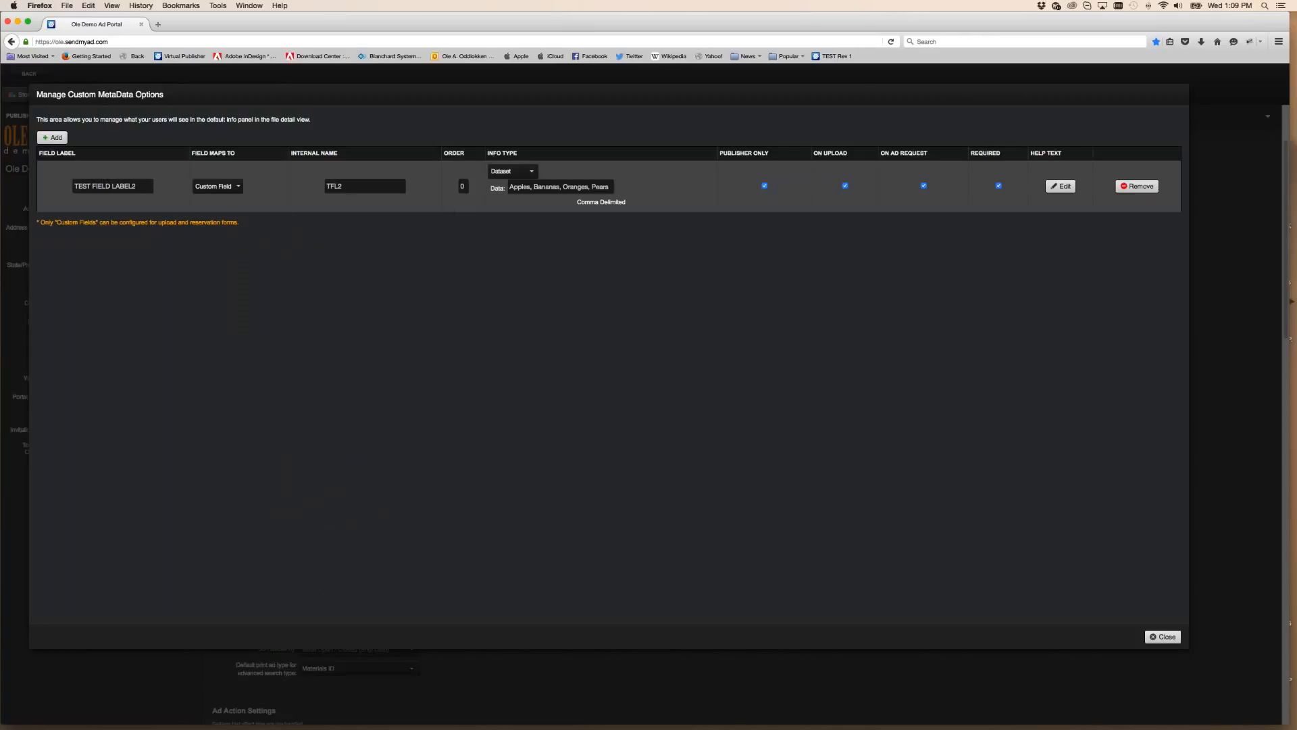
Add a custom metadata field labelled DEMO LABEL, mapped to a custom field with internal name DEMO
{"action": "left_click", "coordinate": [55, 137]}
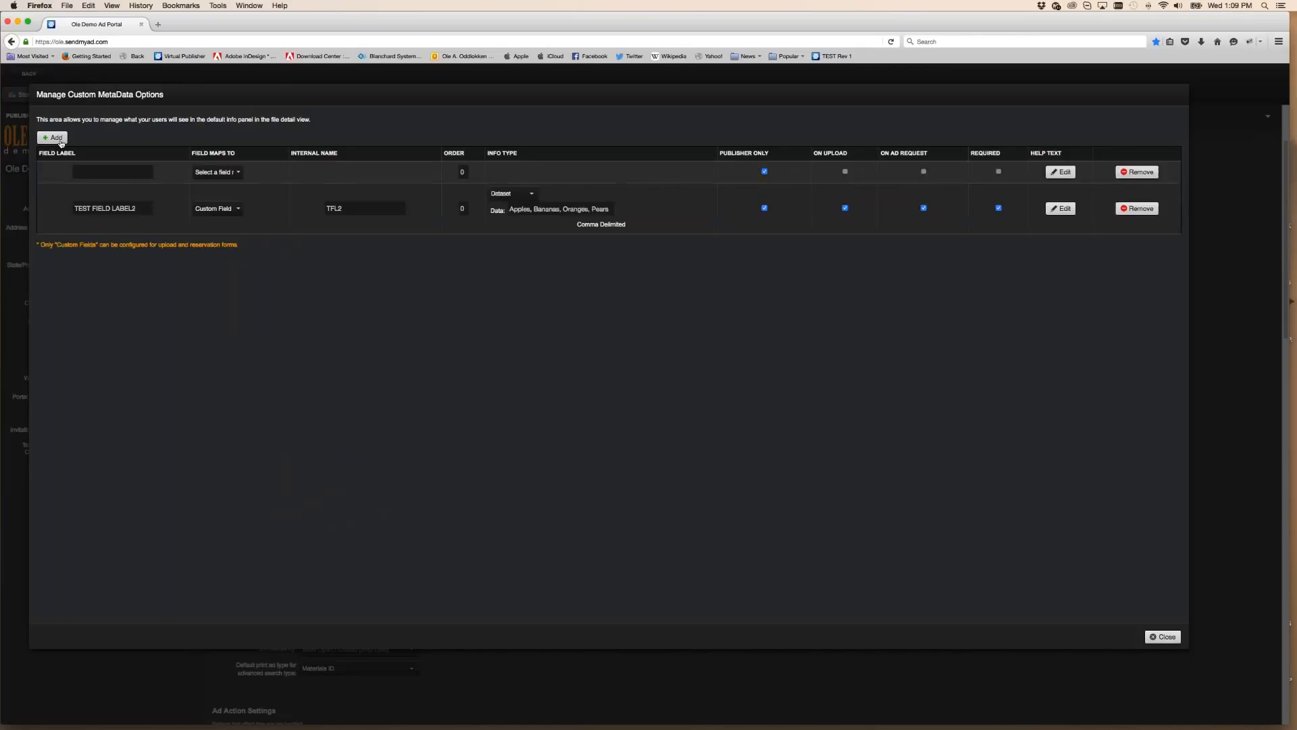
{"action": "left_click", "coordinate": [112, 171]}
{"action": "type", "text": "DEMO LABEL"}
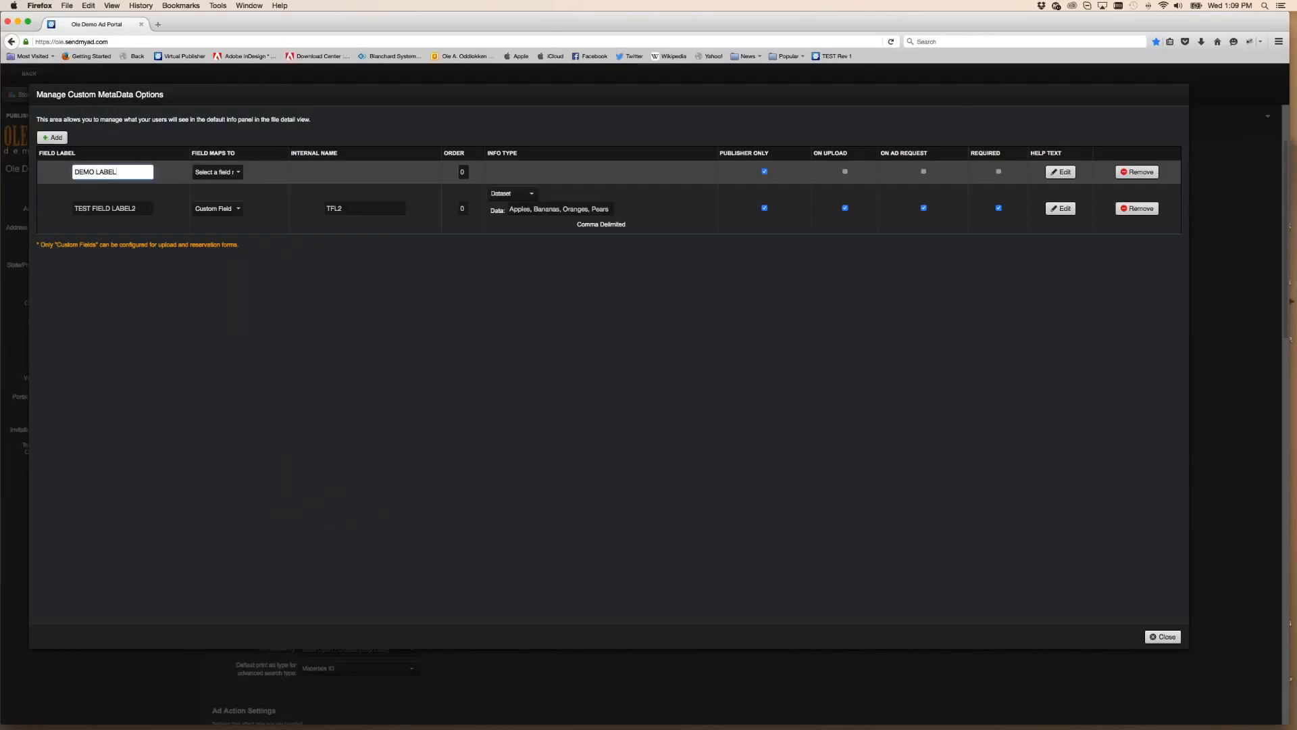
{"action": "left_click", "coordinate": [228, 173]}
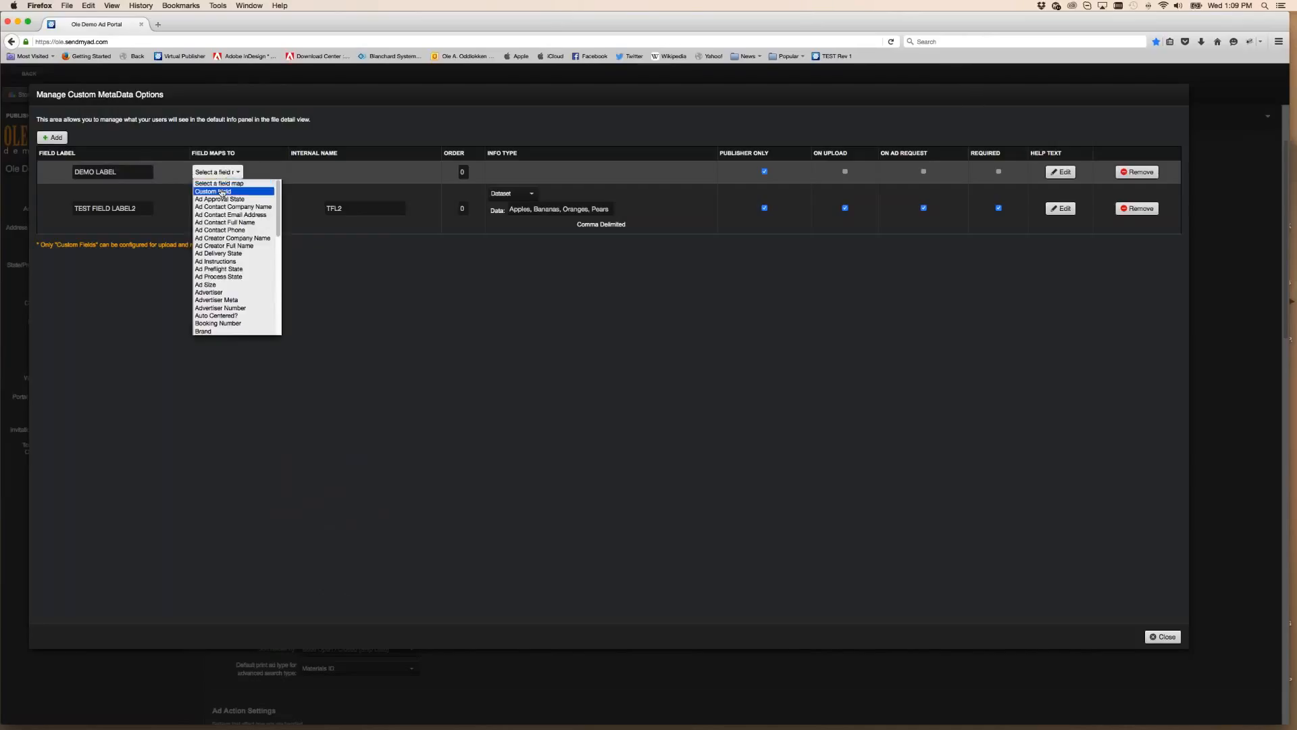
{"action": "left_click", "coordinate": [227, 191]}
{"action": "left_click", "coordinate": [369, 172]}
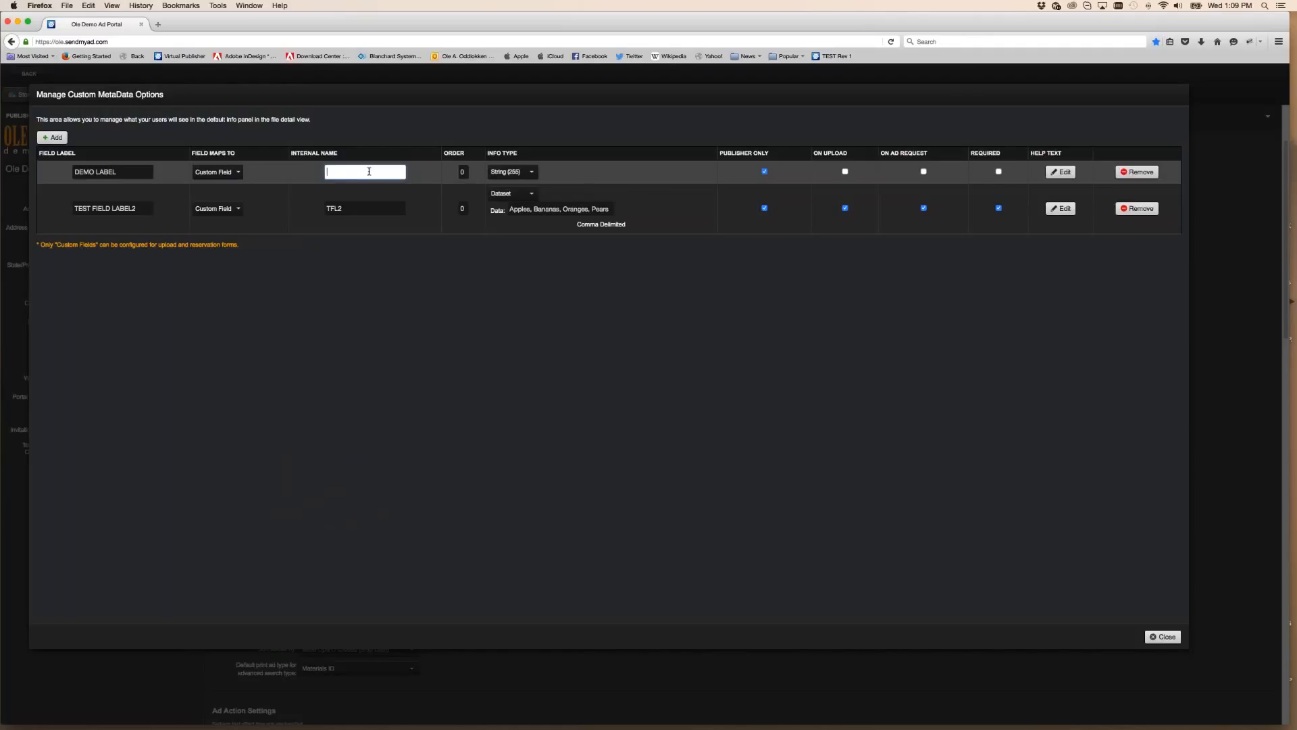
{"action": "type", "text": "DEMO"}
Make DEMO LABEL a Dataset of Demo1, Demo2, Demo3 shown on upload and ad requests, then close
{"action": "left_click", "coordinate": [529, 175]}
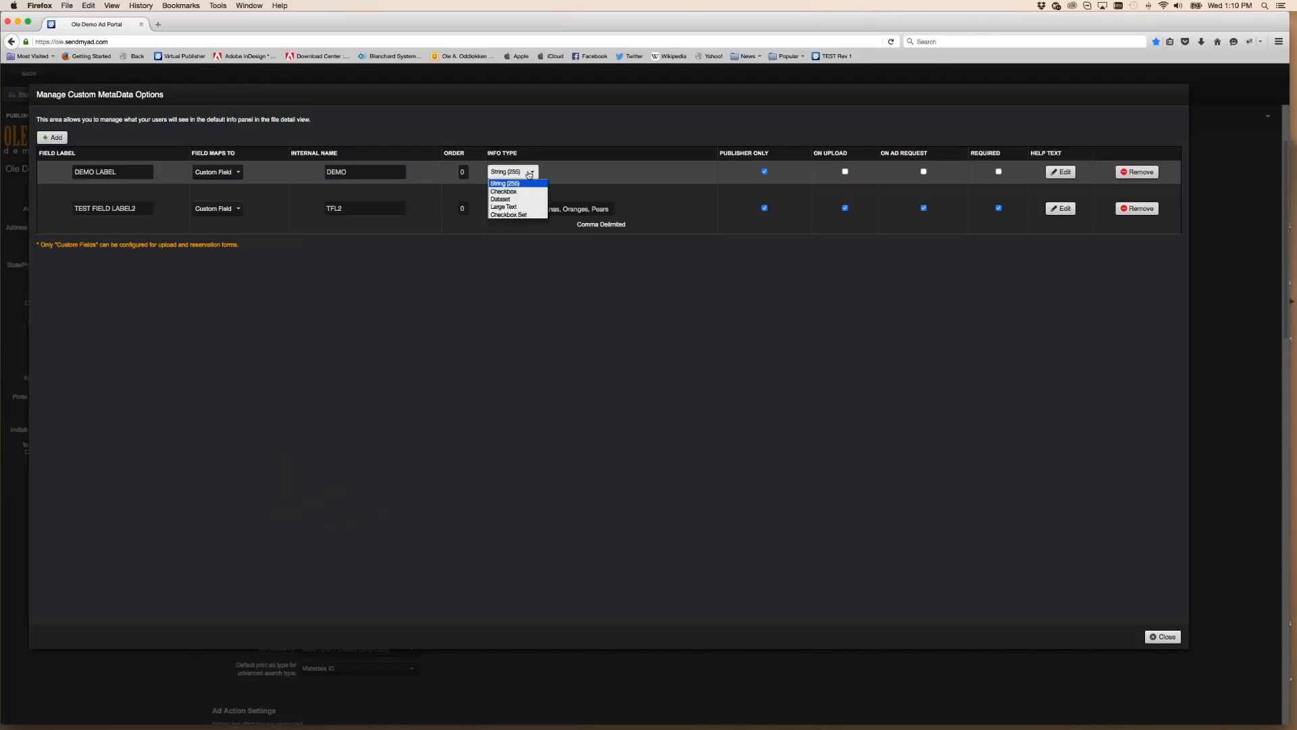
{"action": "left_click", "coordinate": [529, 174]}
{"action": "left_click", "coordinate": [529, 174]}
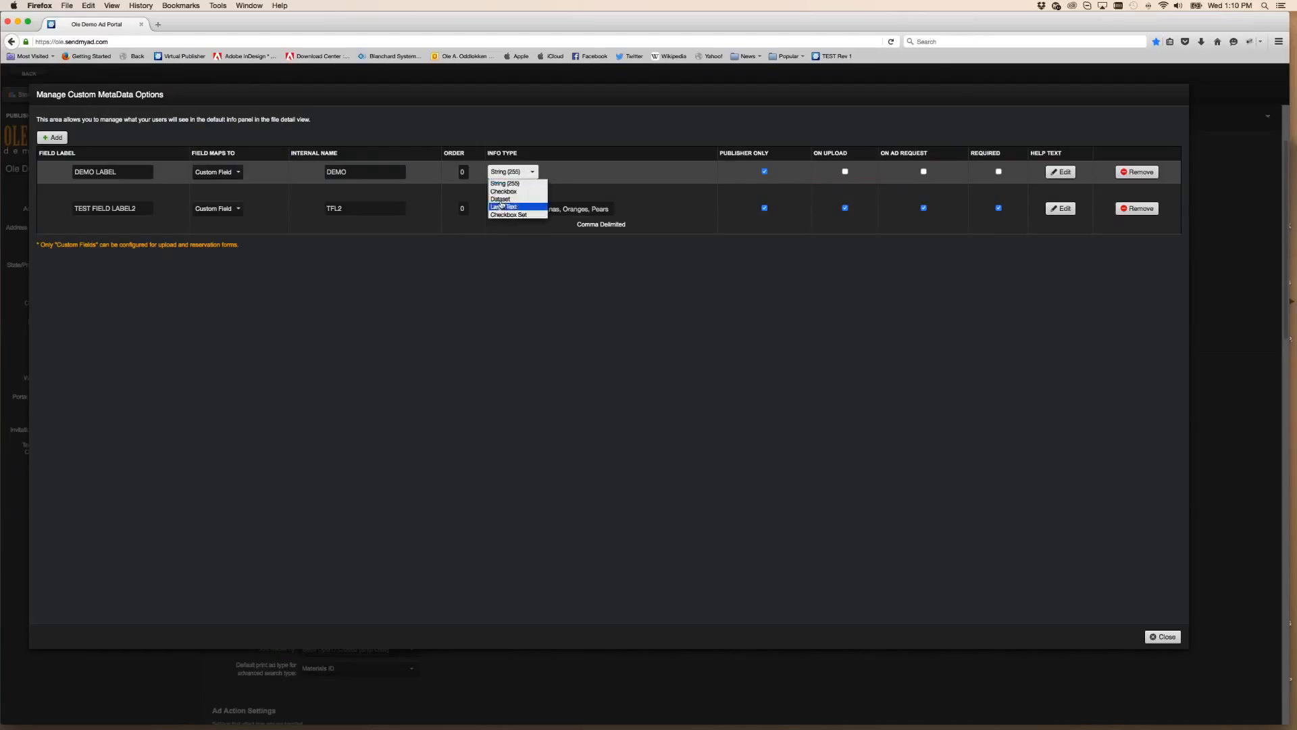
{"action": "left_click", "coordinate": [549, 199]}
{"action": "left_click", "coordinate": [553, 187]}
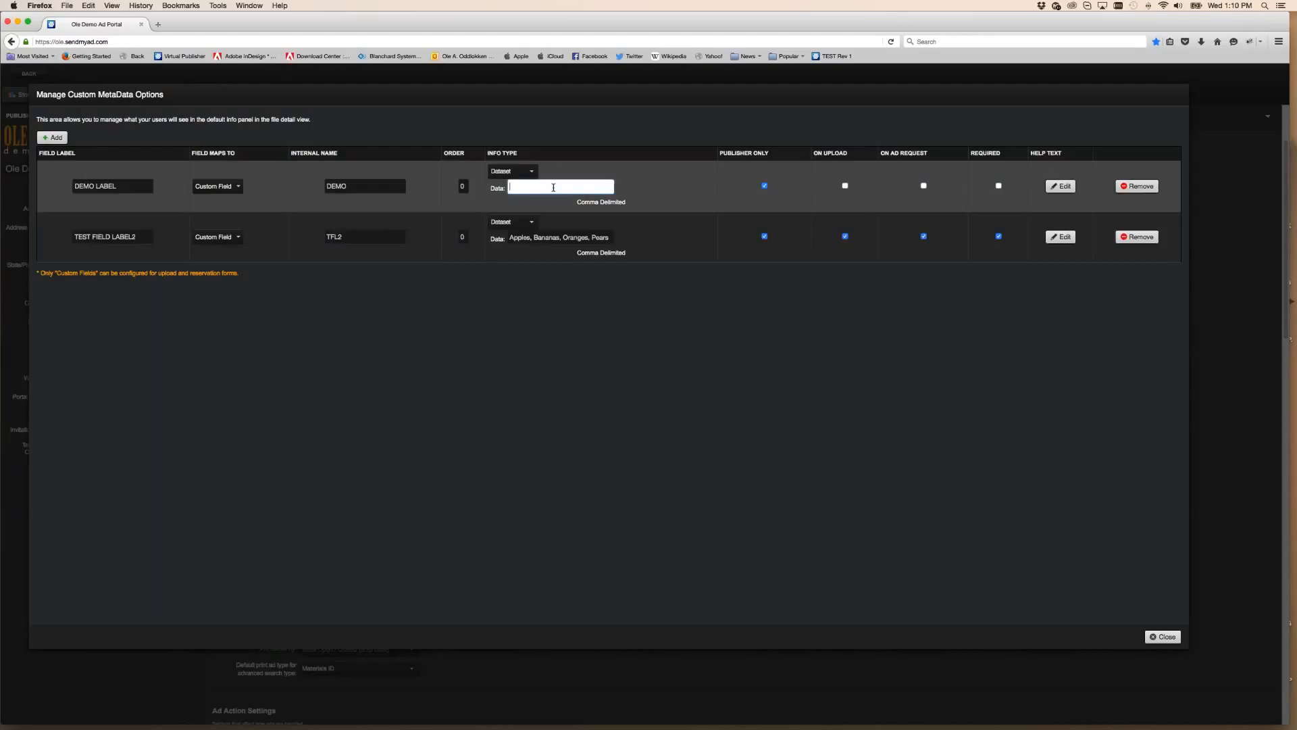
{"action": "type", "text": "Demo1, Demo2, Demo3"}
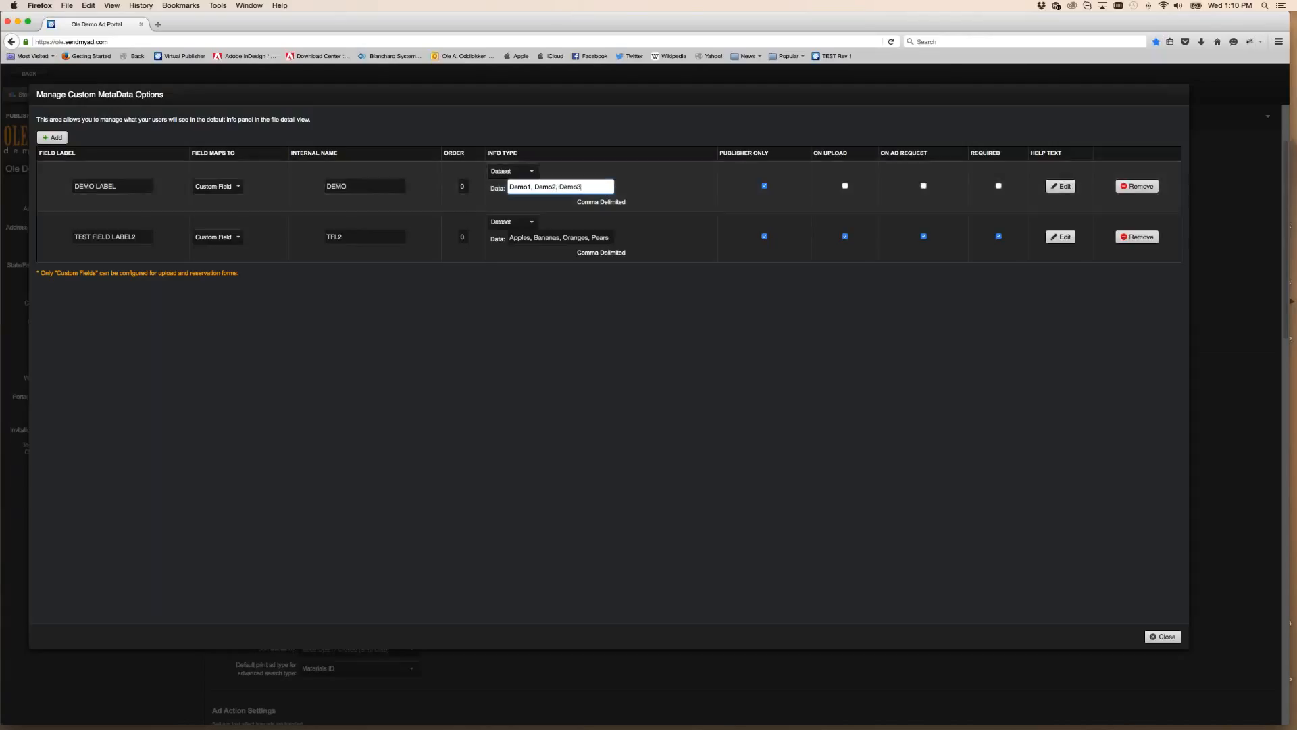
{"action": "left_click", "coordinate": [844, 186]}
{"action": "left_click", "coordinate": [924, 186]}
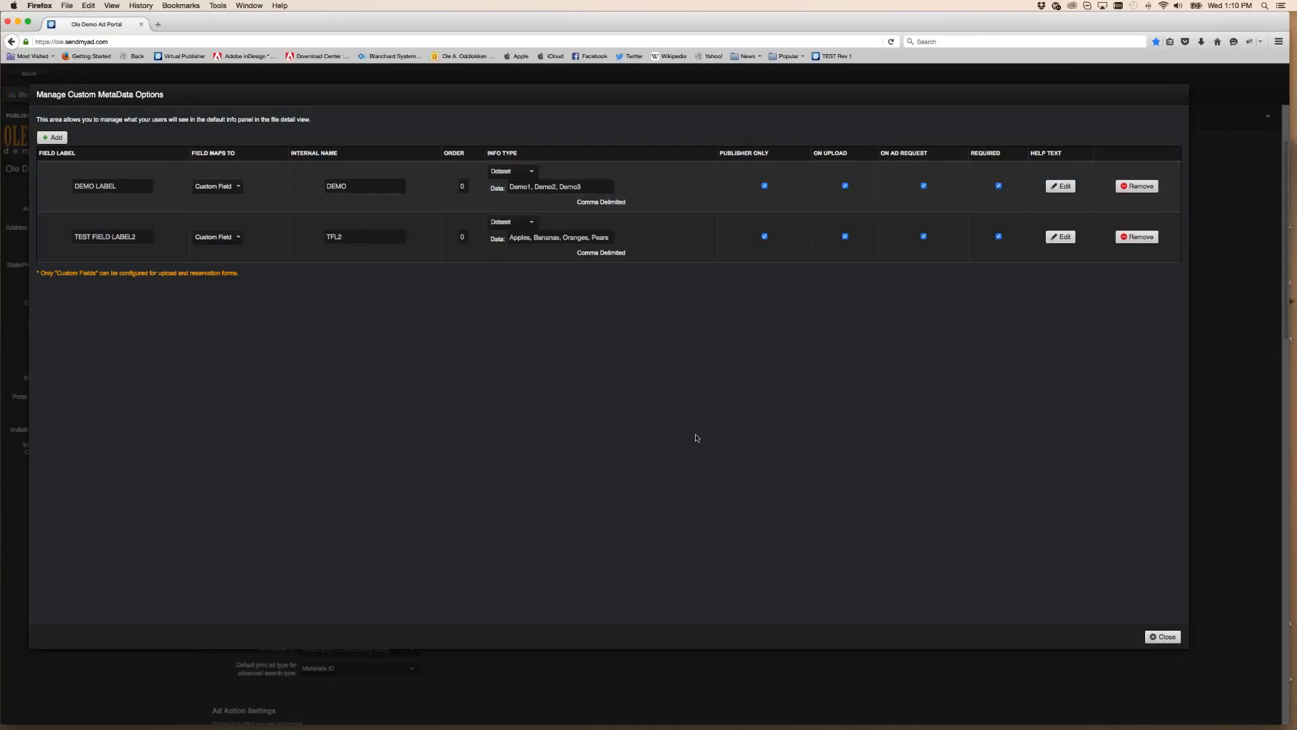
{"action": "left_click_drag", "start_coordinate": [292, 29], "coordinate": [257, 29]}
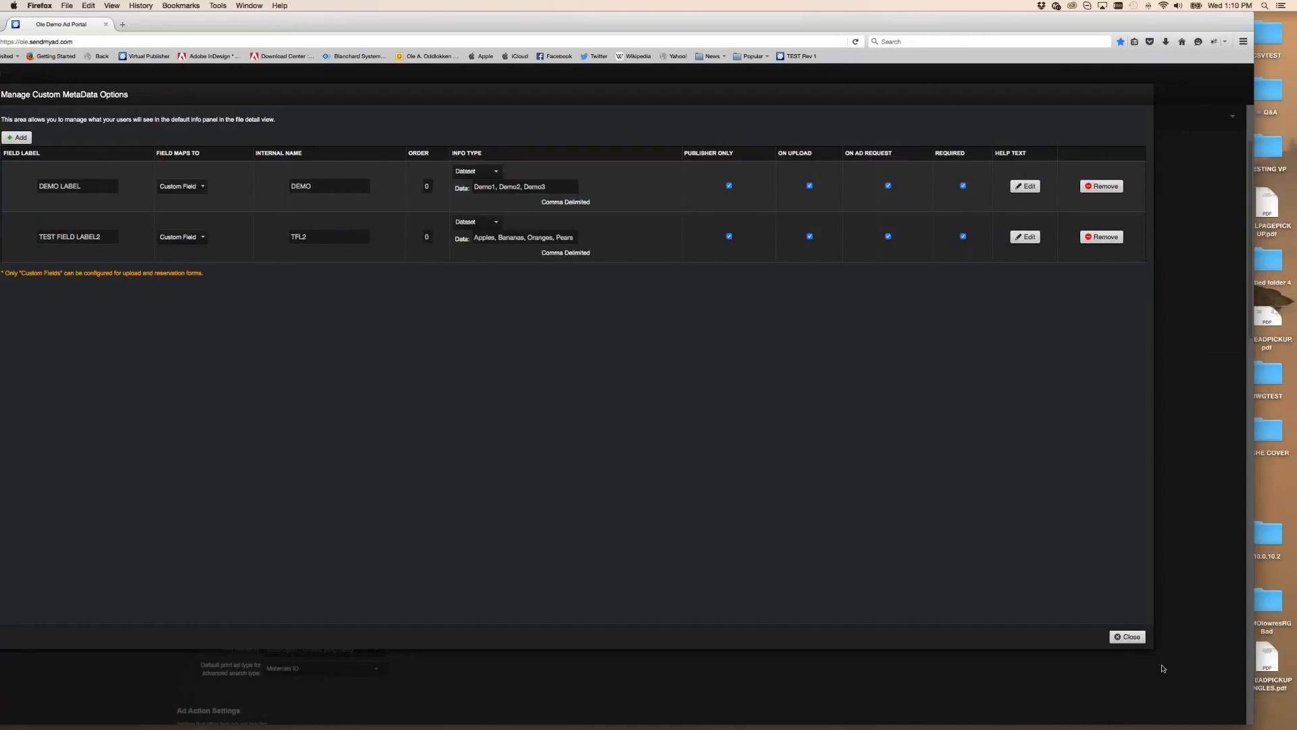
{"action": "left_click", "coordinate": [1141, 638]}
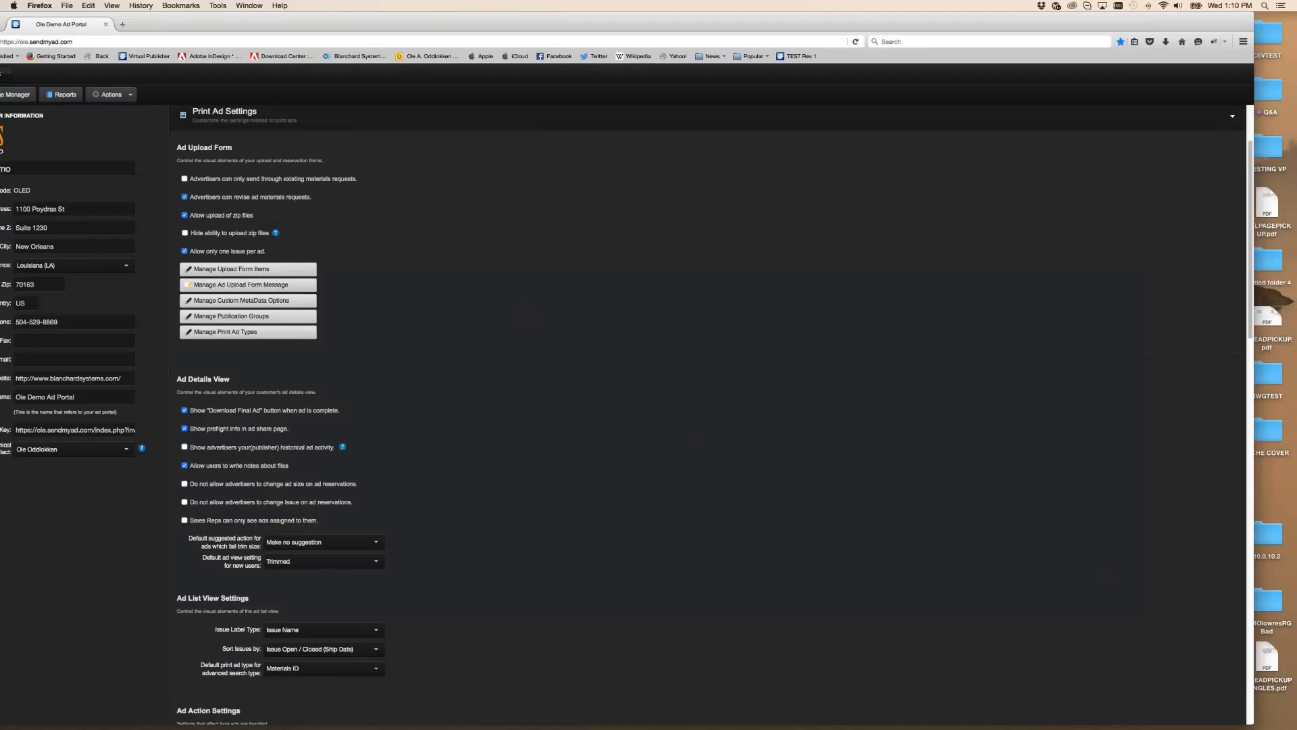
Start a new print magazine ad for TESTING VP with advertiser TEST and no product URL
{"action": "left_click_drag", "start_coordinate": [238, 27], "coordinate": [273, 27]}
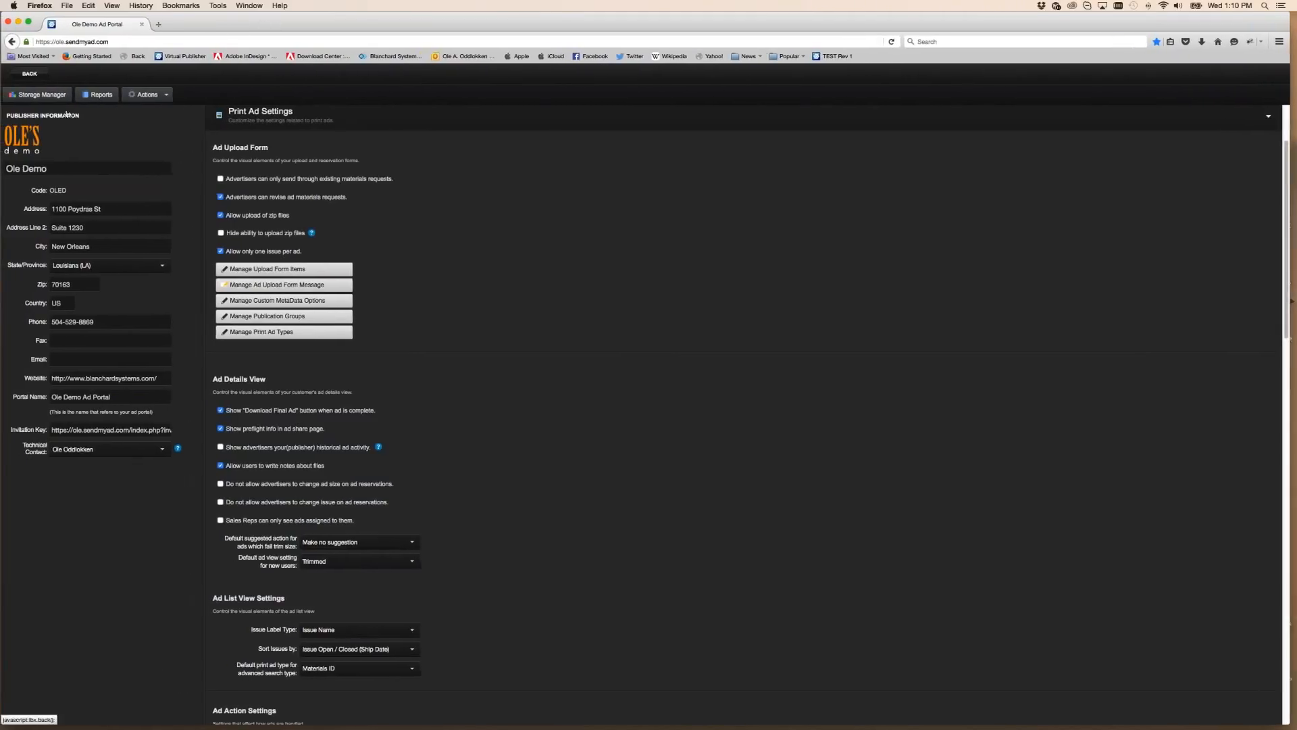
{"action": "left_click", "coordinate": [29, 74]}
{"action": "left_click", "coordinate": [46, 156]}
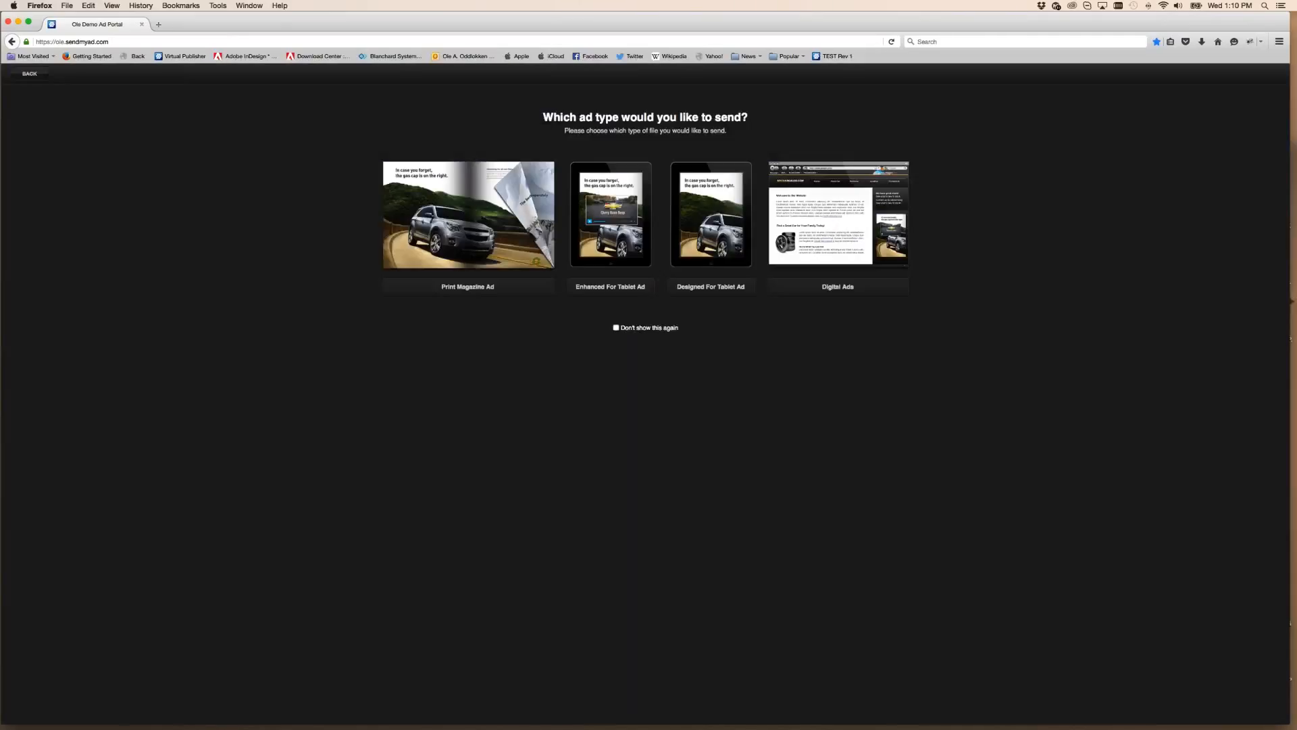
{"action": "left_click", "coordinate": [472, 287]}
{"action": "left_click", "coordinate": [237, 184]}
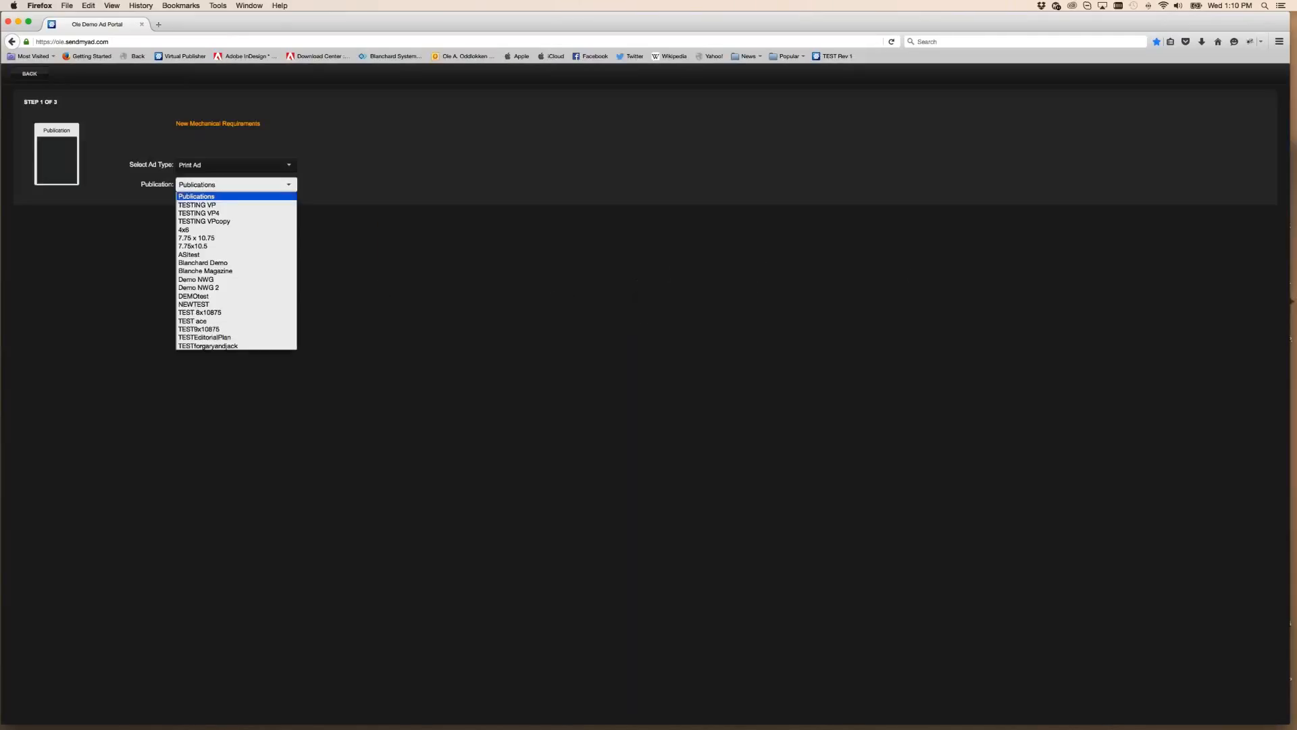
{"action": "left_click", "coordinate": [197, 205]}
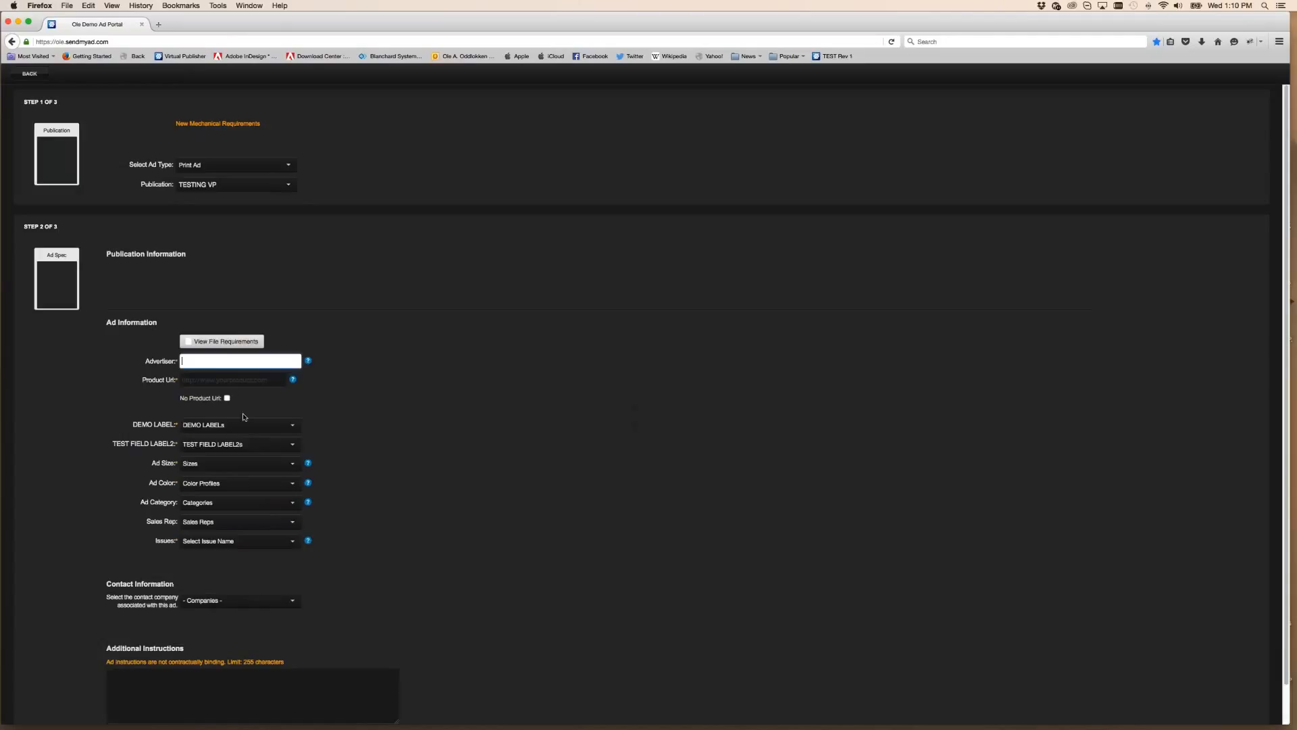
{"action": "type", "text": "TEST"}
{"action": "left_click", "coordinate": [227, 398]}
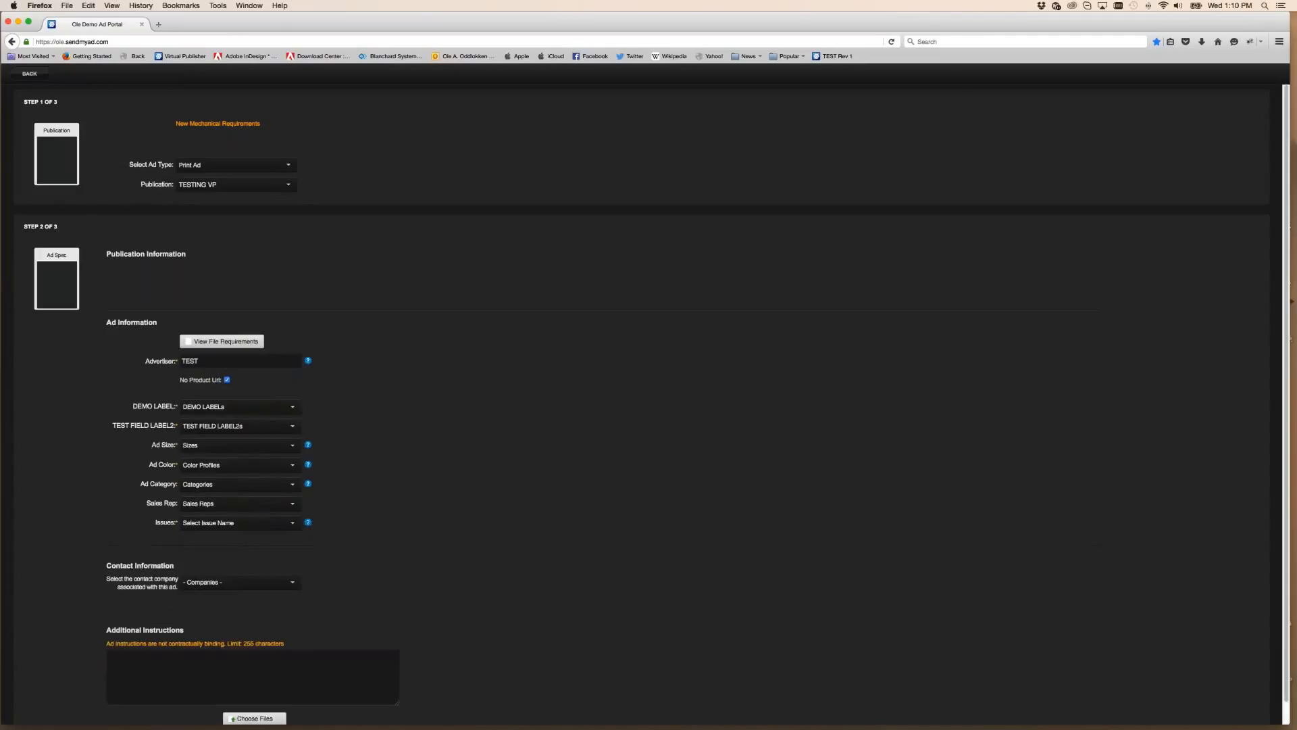
Review the DEMO LABEL and TEST FIELD LABEL2 choices on the form, then go to the Print Ads list
{"action": "scroll", "coordinate": [239, 388], "scroll_direction": "down", "scroll_amount": 1}
{"action": "left_click", "coordinate": [239, 386]}
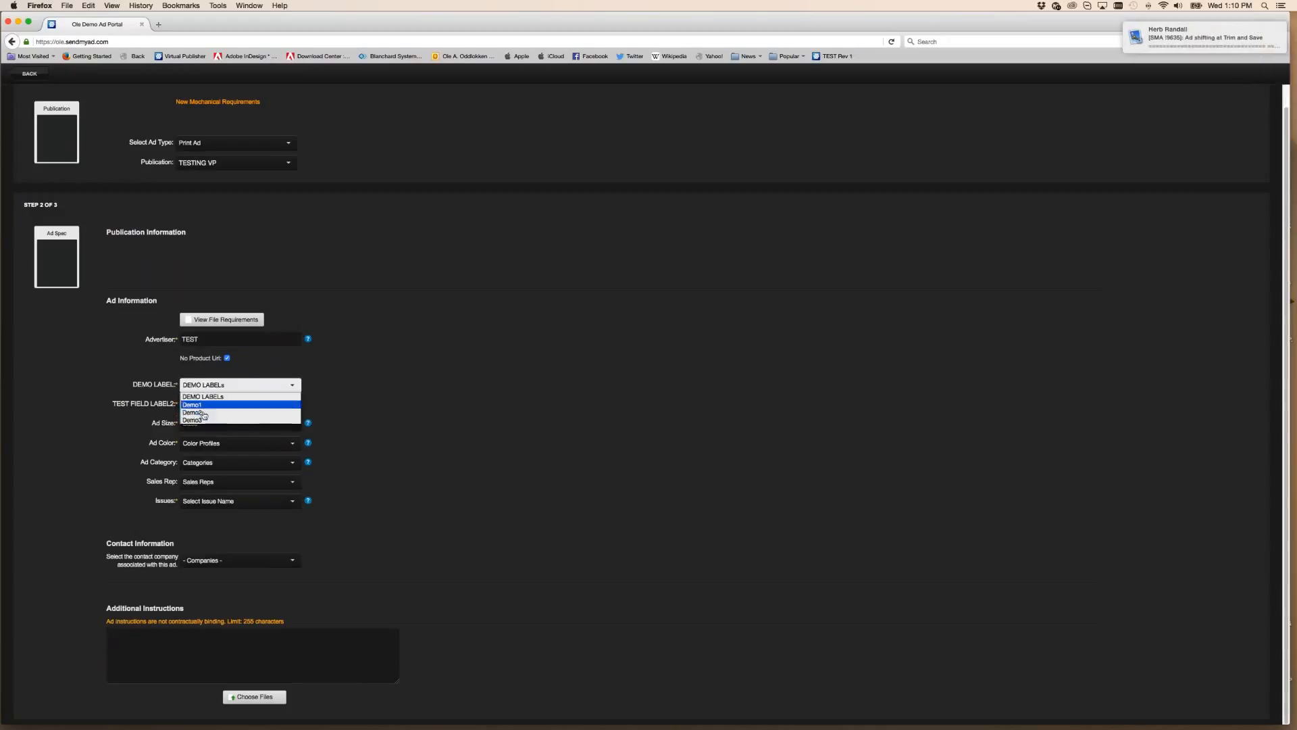
{"action": "left_click", "coordinate": [240, 412]}
{"action": "left_click", "coordinate": [240, 405]}
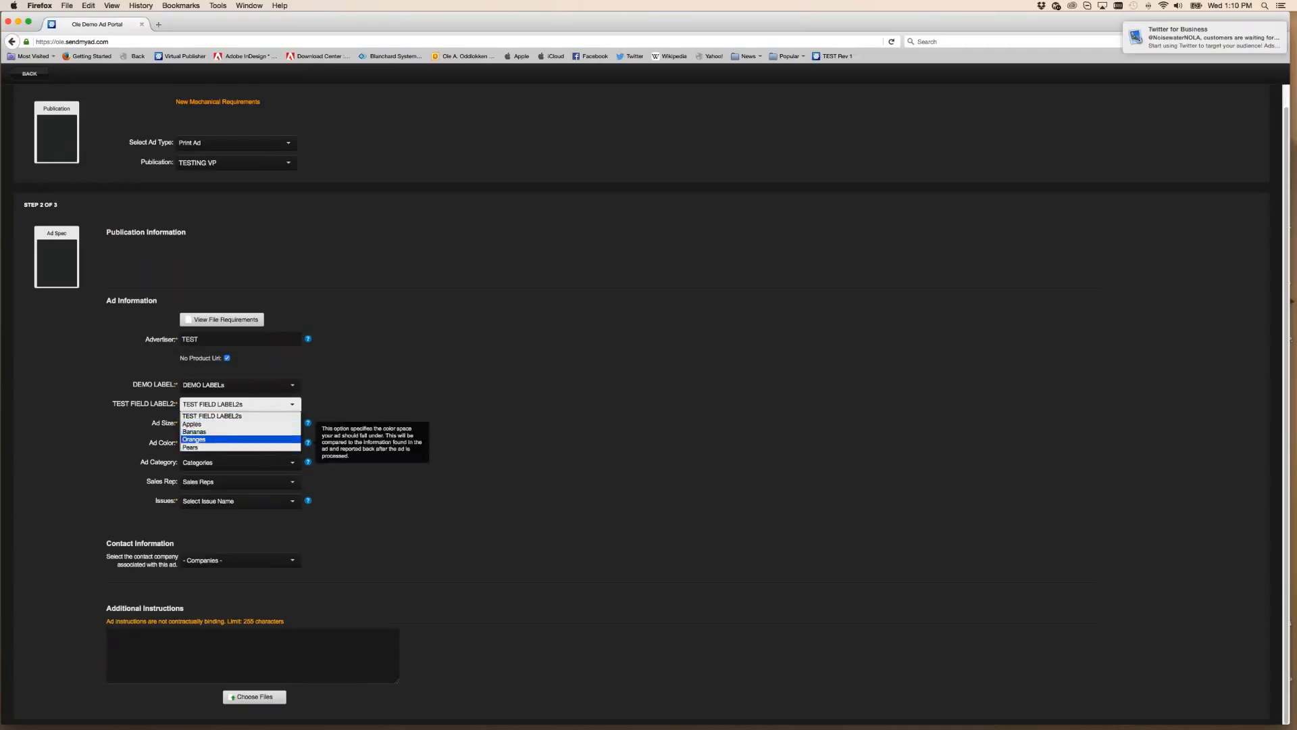
{"action": "left_click", "coordinate": [566, 424]}
{"action": "left_click", "coordinate": [547, 371]}
{"action": "left_click", "coordinate": [237, 385]}
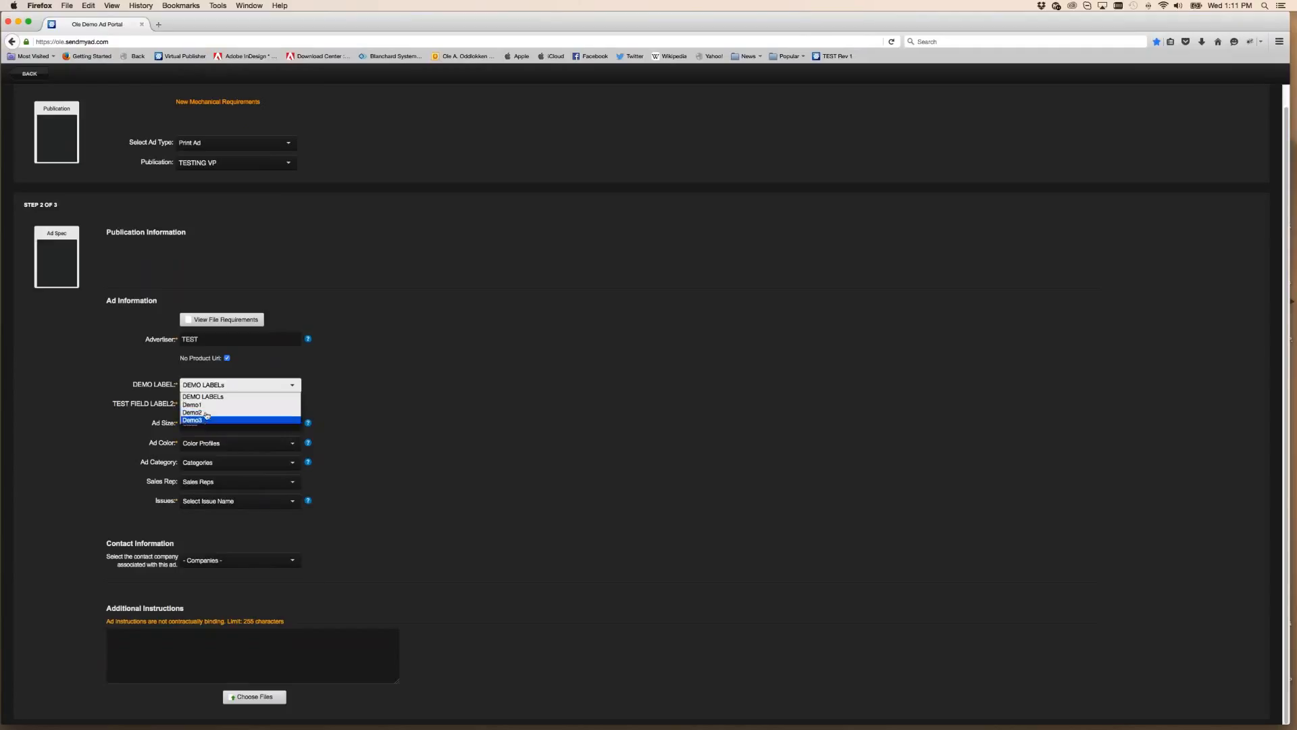
{"action": "left_click", "coordinate": [487, 414]}
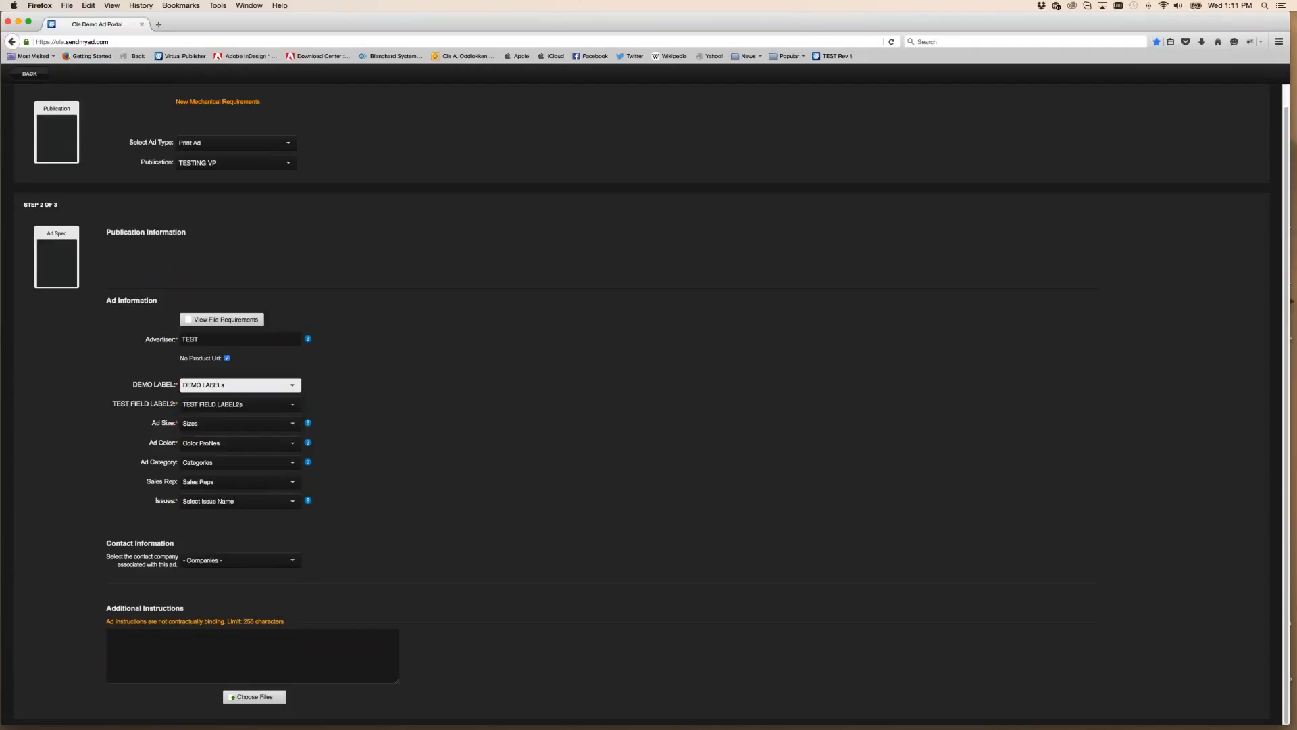
{"action": "left_click", "coordinate": [30, 73]}
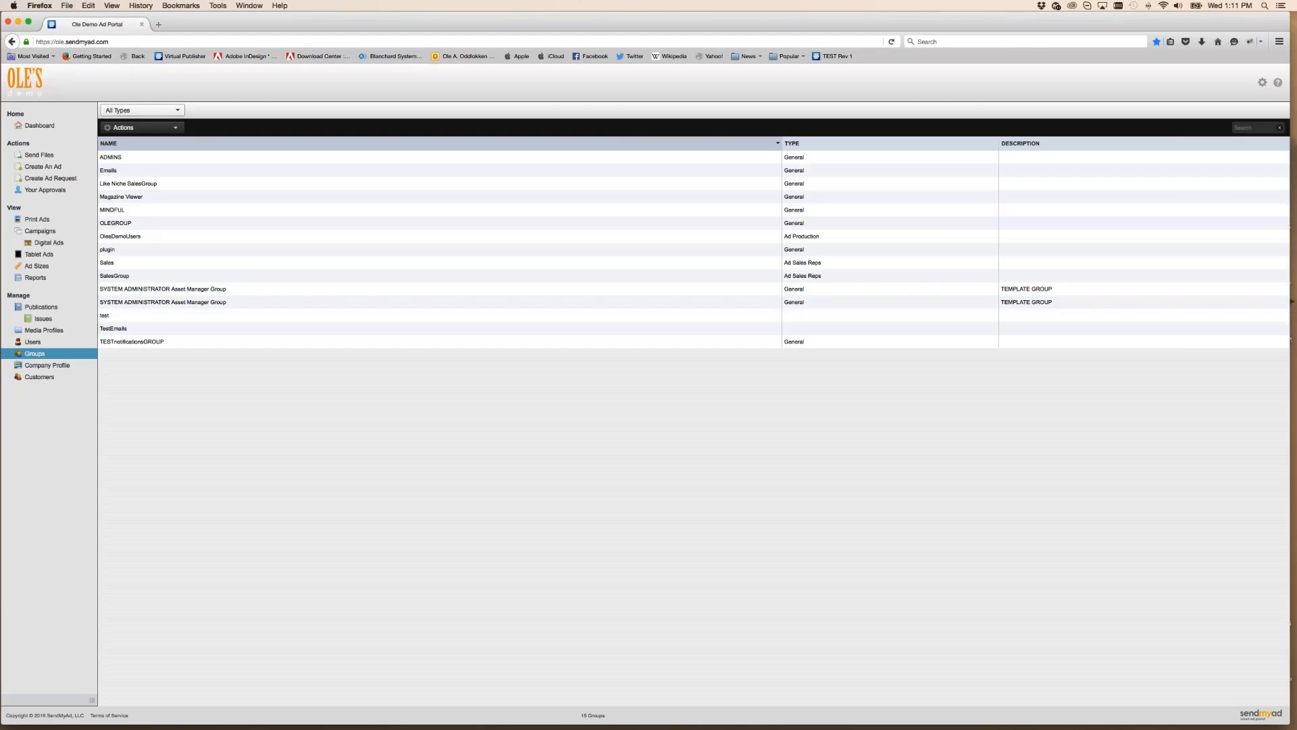
{"action": "left_click", "coordinate": [57, 220]}
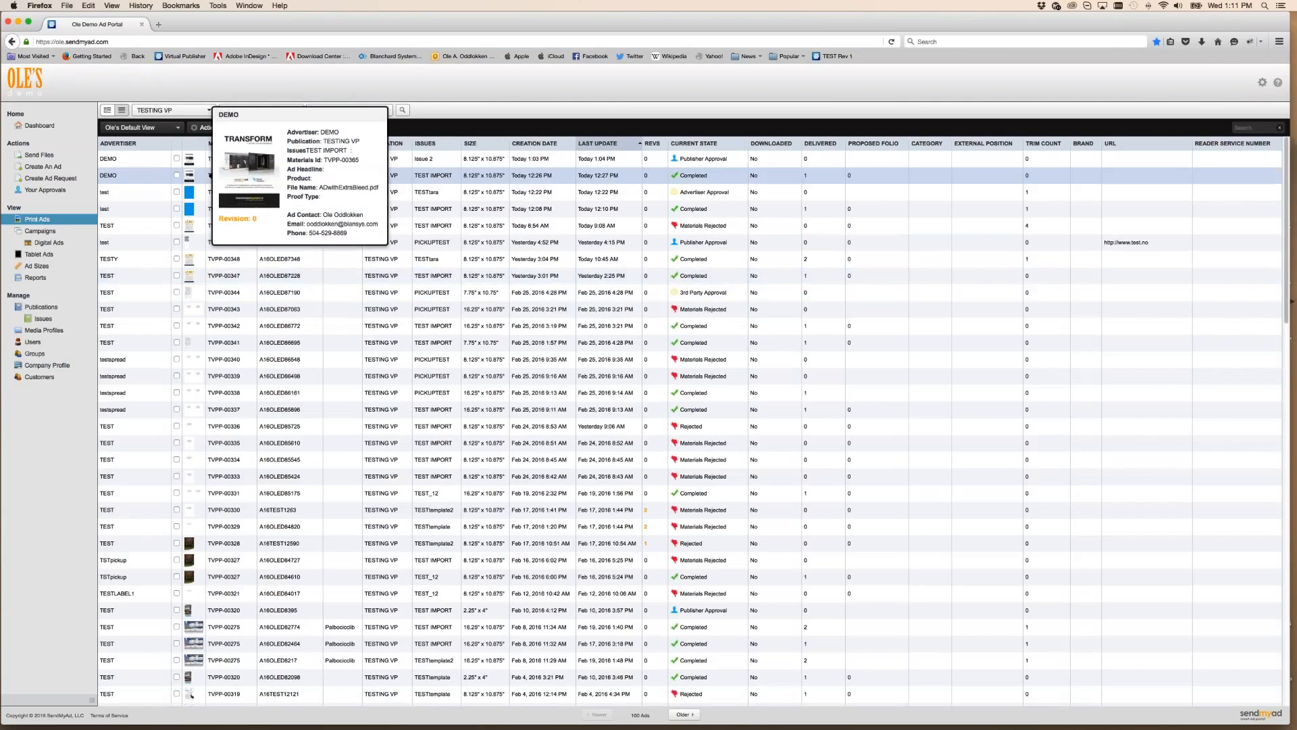
Open DEMO ad TVPP-00366's details and bring up Manage Custom Details View from the panel menu
{"action": "double_click", "coordinate": [230, 162]}
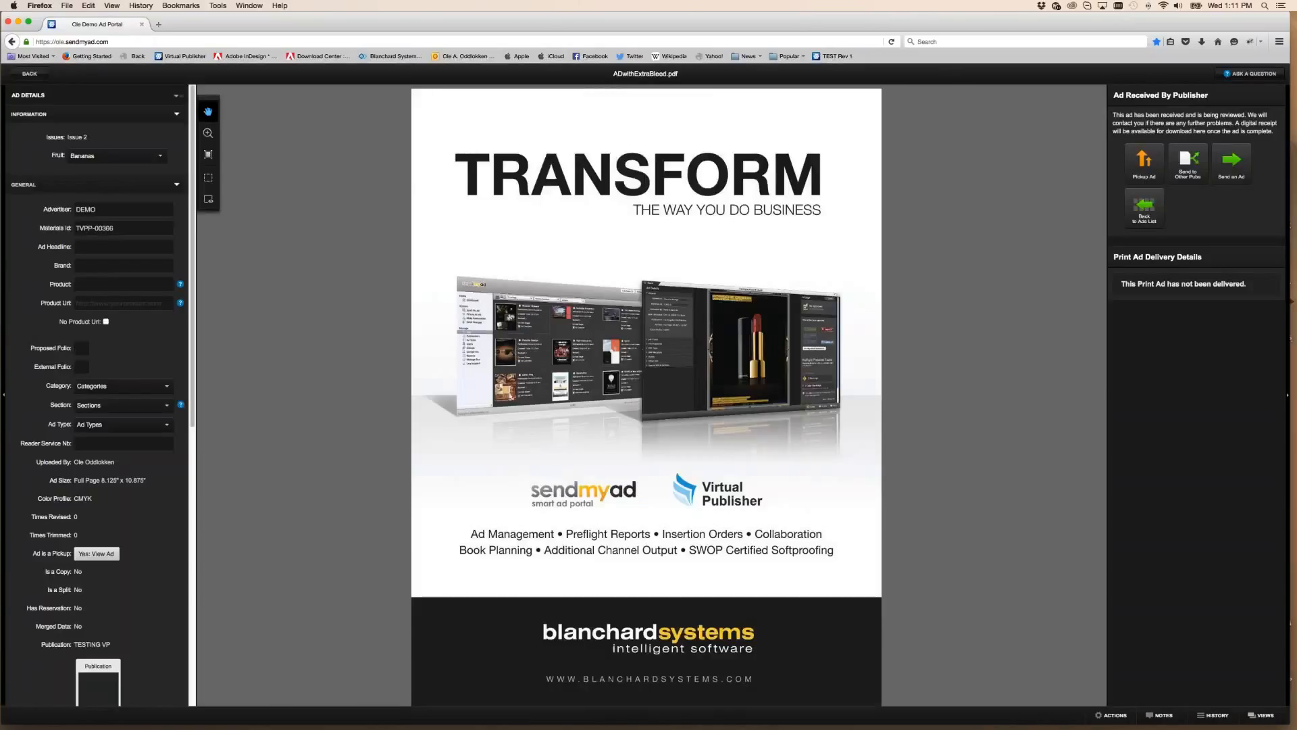
{"action": "left_click", "coordinate": [91, 157]}
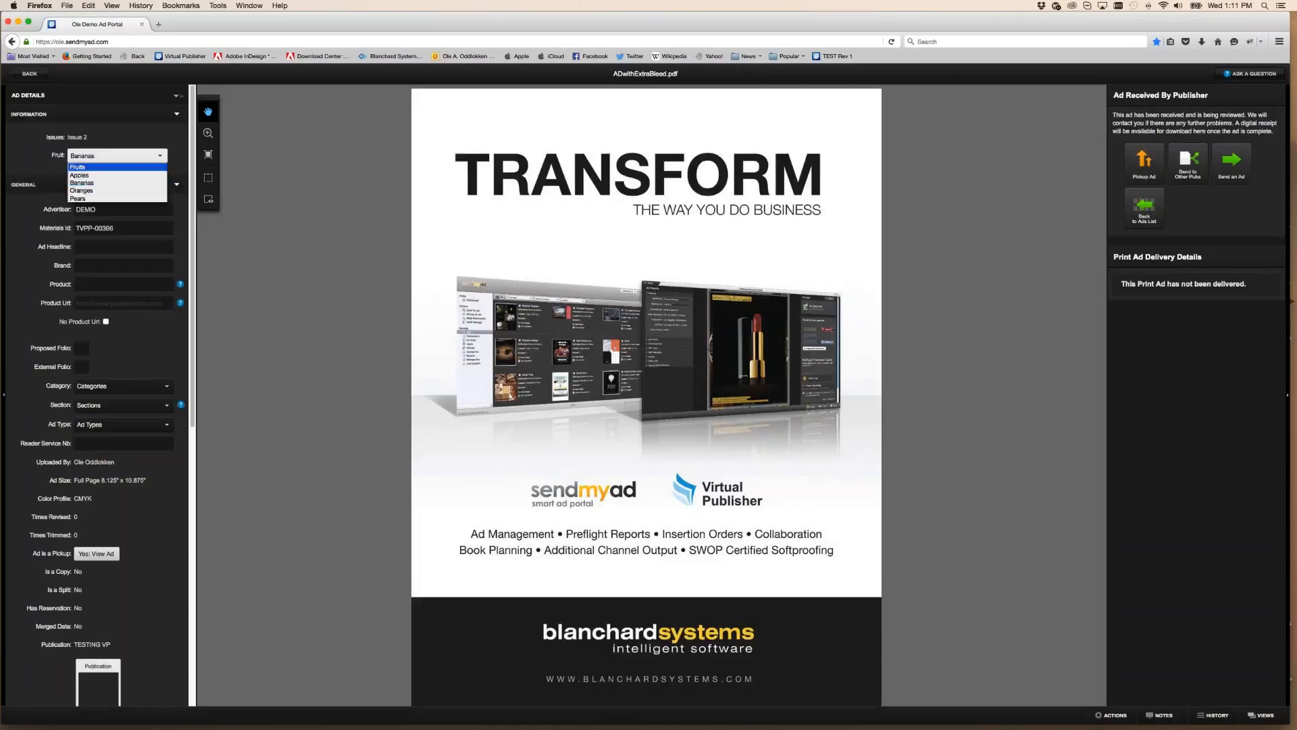
{"action": "left_click", "coordinate": [31, 164]}
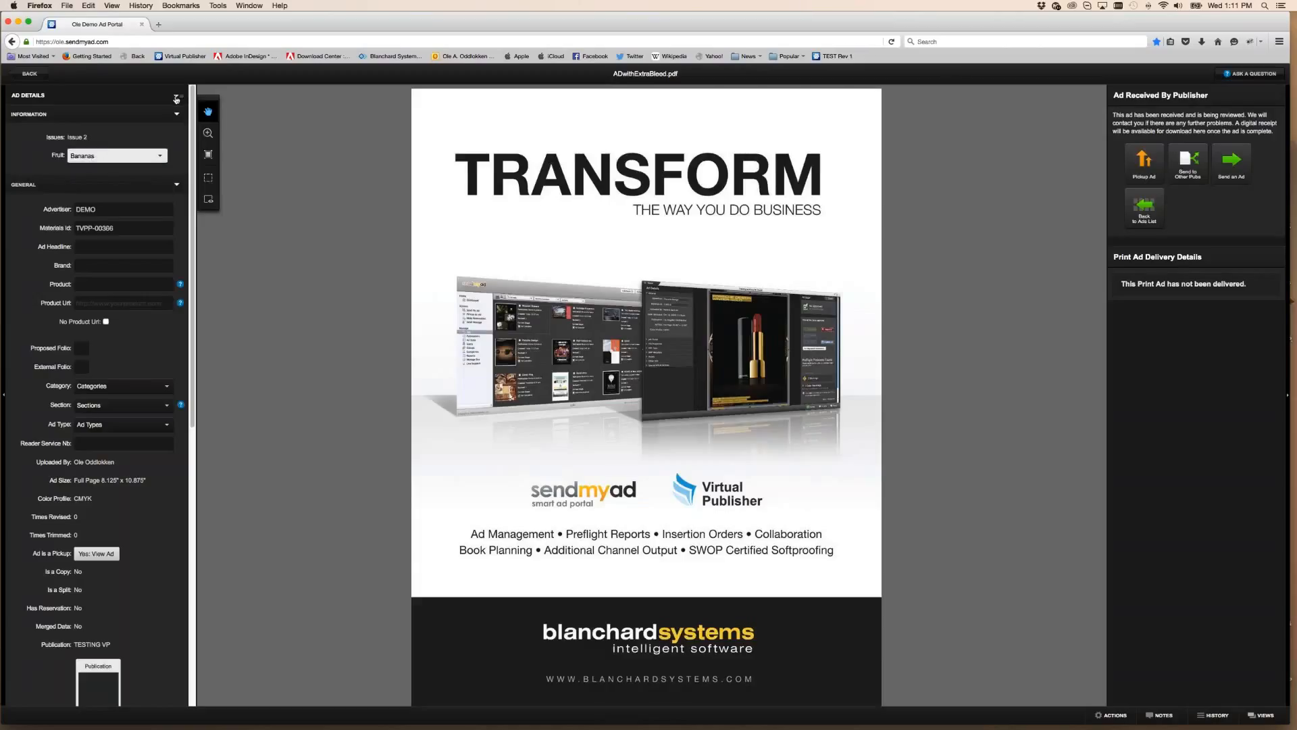
{"action": "left_click", "coordinate": [177, 99]}
{"action": "left_click", "coordinate": [142, 116]}
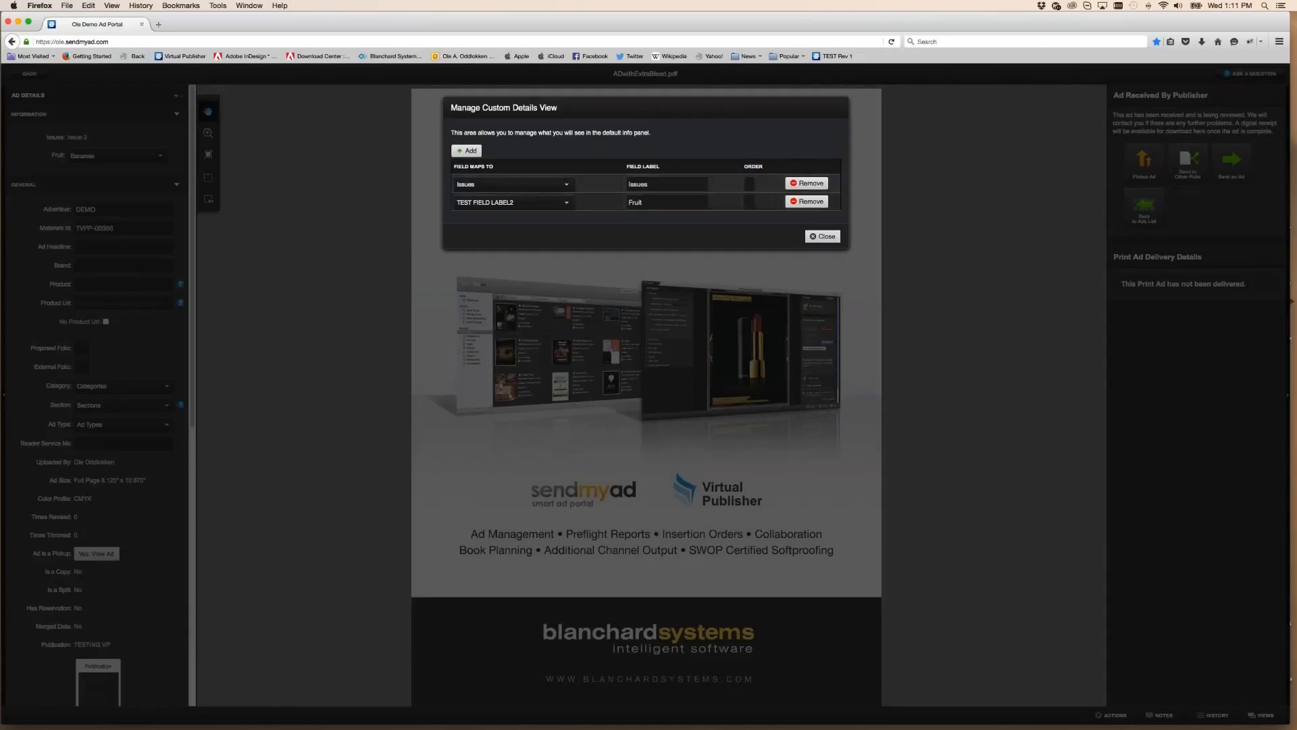
Add a new details-view row mapped to DEMO LABEL, confirm it, and close the dialog
{"action": "left_click", "coordinate": [467, 150]}
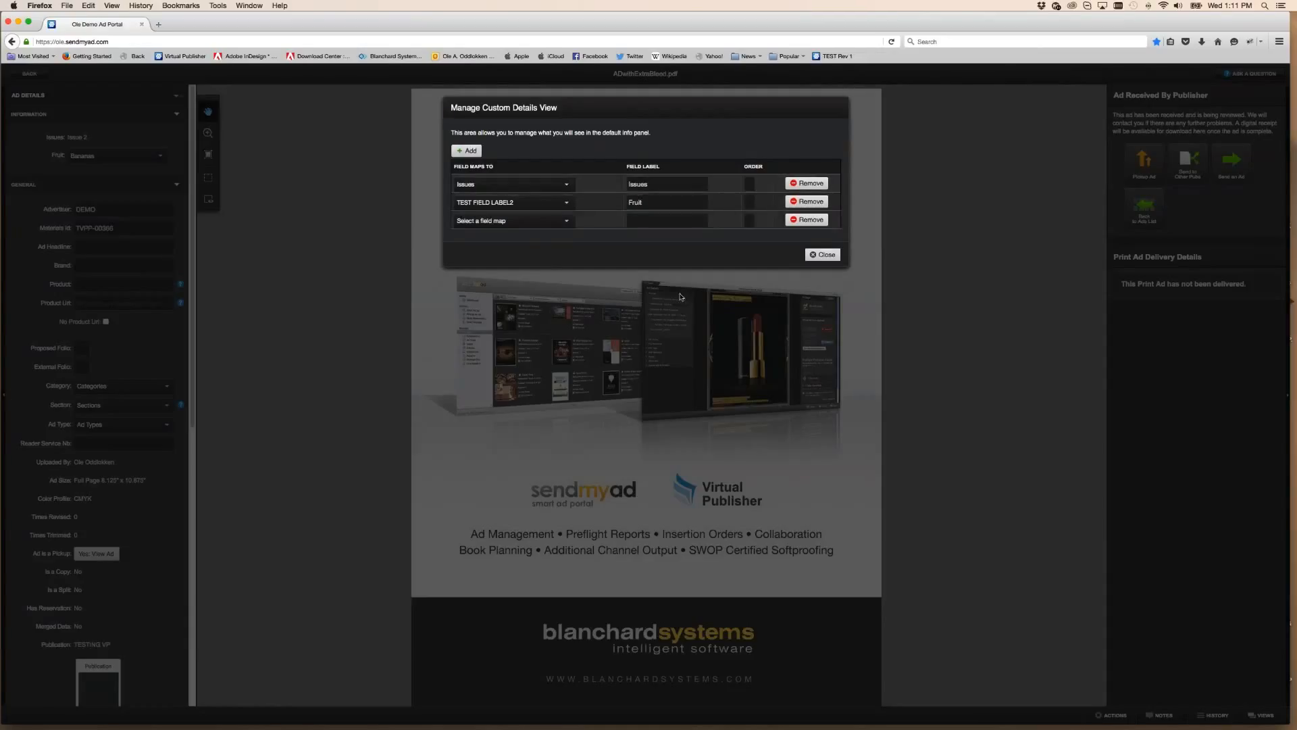
{"action": "left_click", "coordinate": [493, 221]}
{"action": "scroll", "coordinate": [485, 295], "scroll_direction": "down", "scroll_amount": 10}
{"action": "scroll", "coordinate": [485, 320], "scroll_direction": "up", "scroll_amount": 1}
{"action": "scroll", "coordinate": [495, 290], "scroll_direction": "up", "scroll_amount": 4}
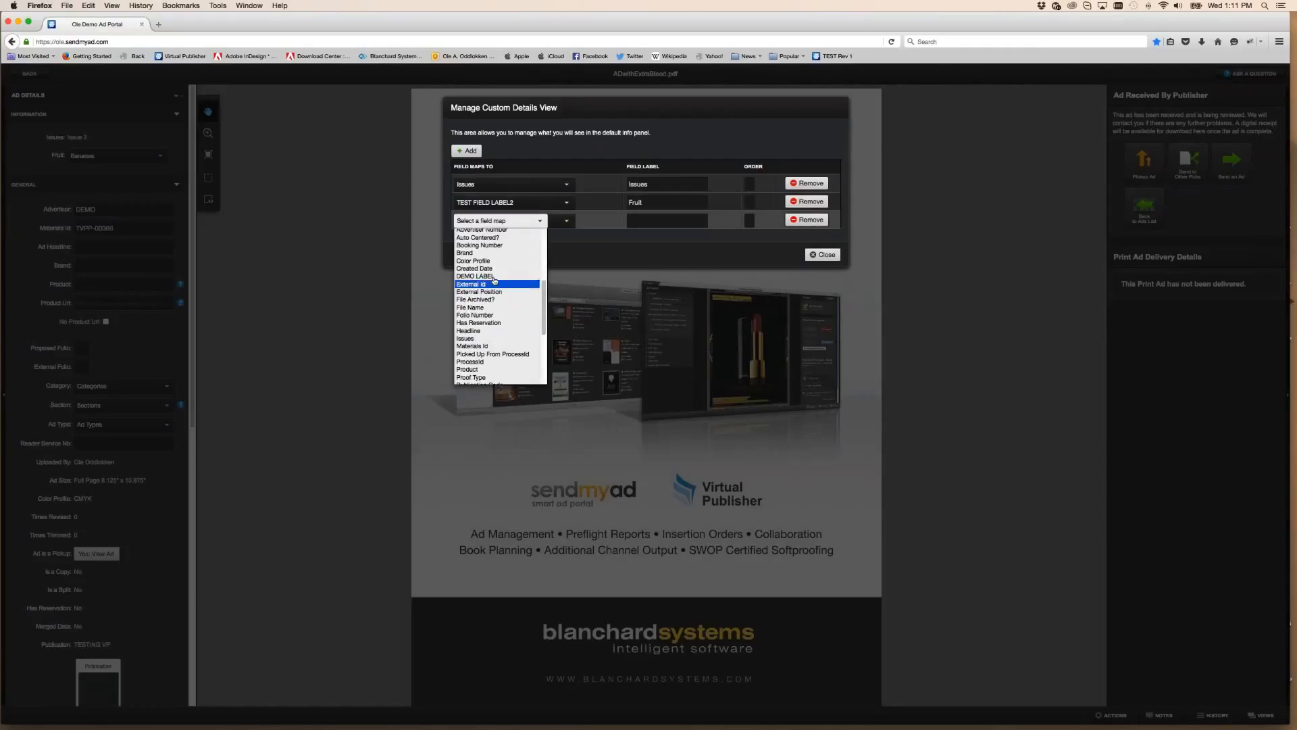
{"action": "left_click", "coordinate": [494, 276]}
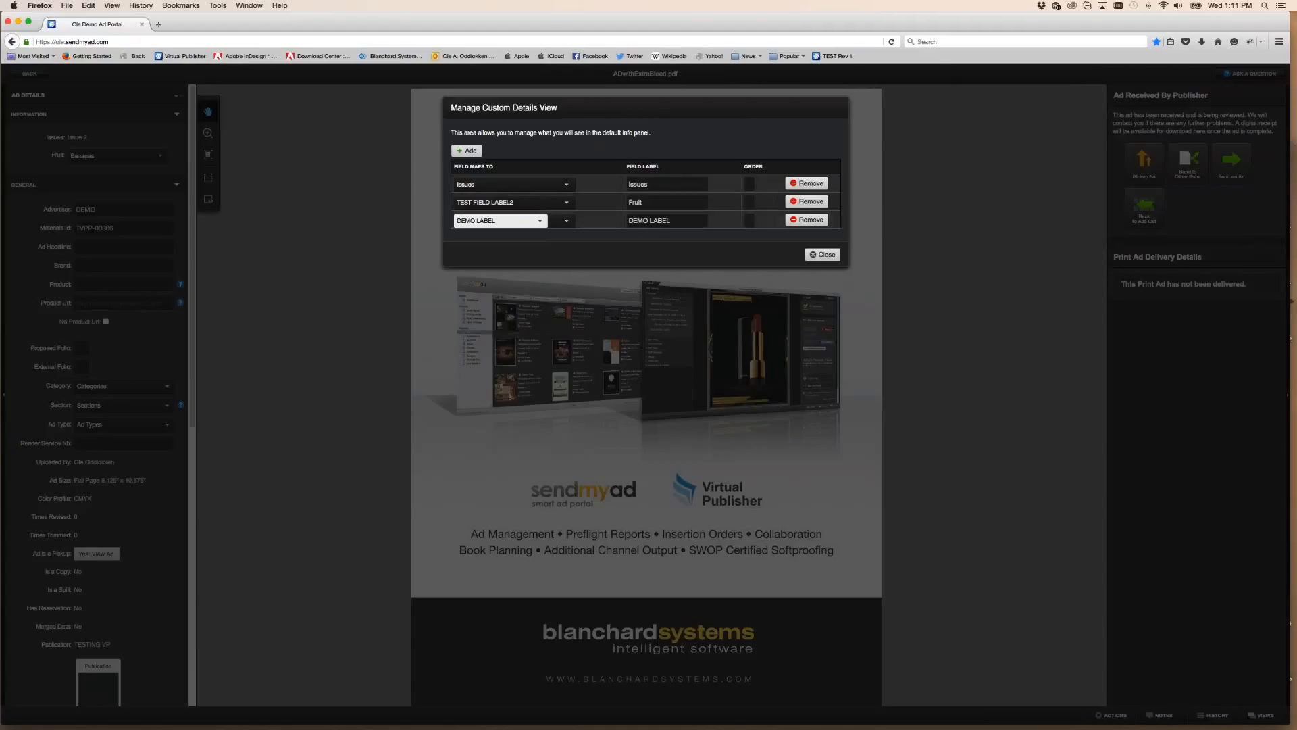
{"action": "left_click", "coordinate": [757, 260]}
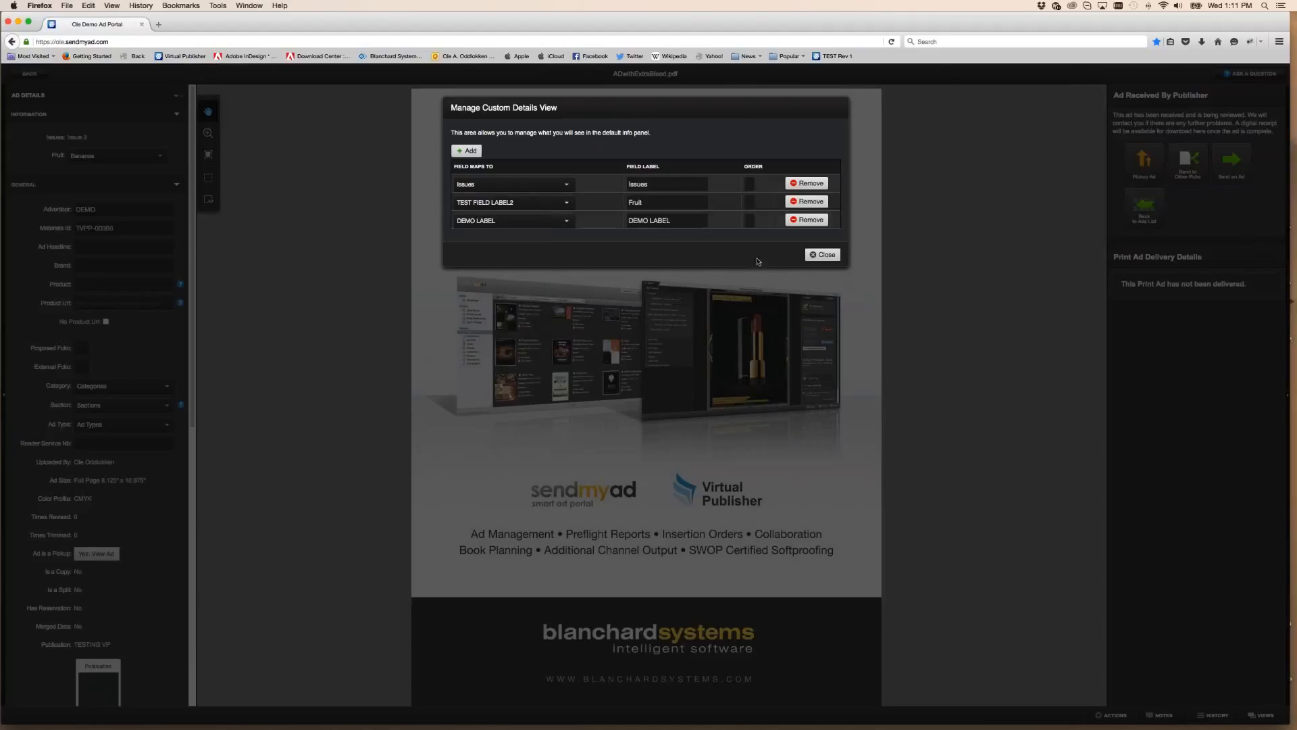
{"action": "left_click", "coordinate": [824, 254]}
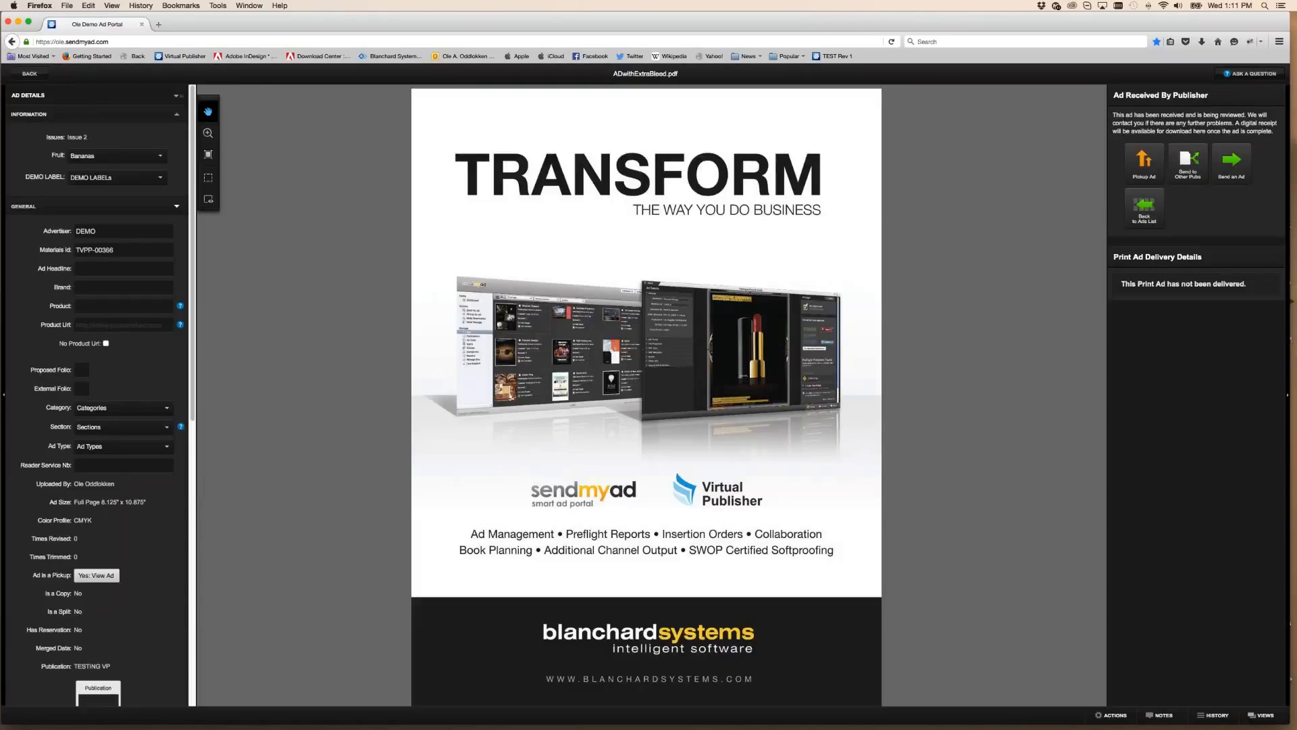
Choose Demo2 from the DEMO ad's DEMO LABEL list in Ad Details
{"action": "left_click", "coordinate": [116, 177]}
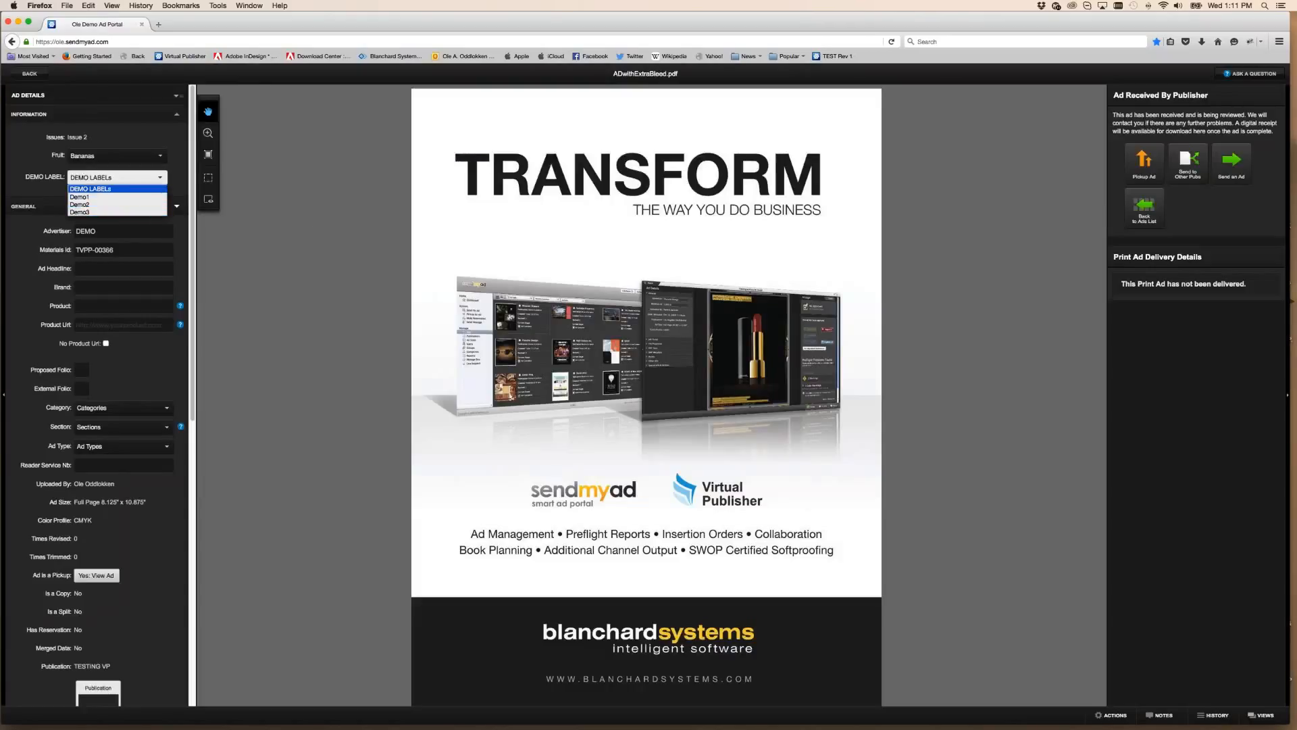
{"action": "left_click", "coordinate": [26, 77]}
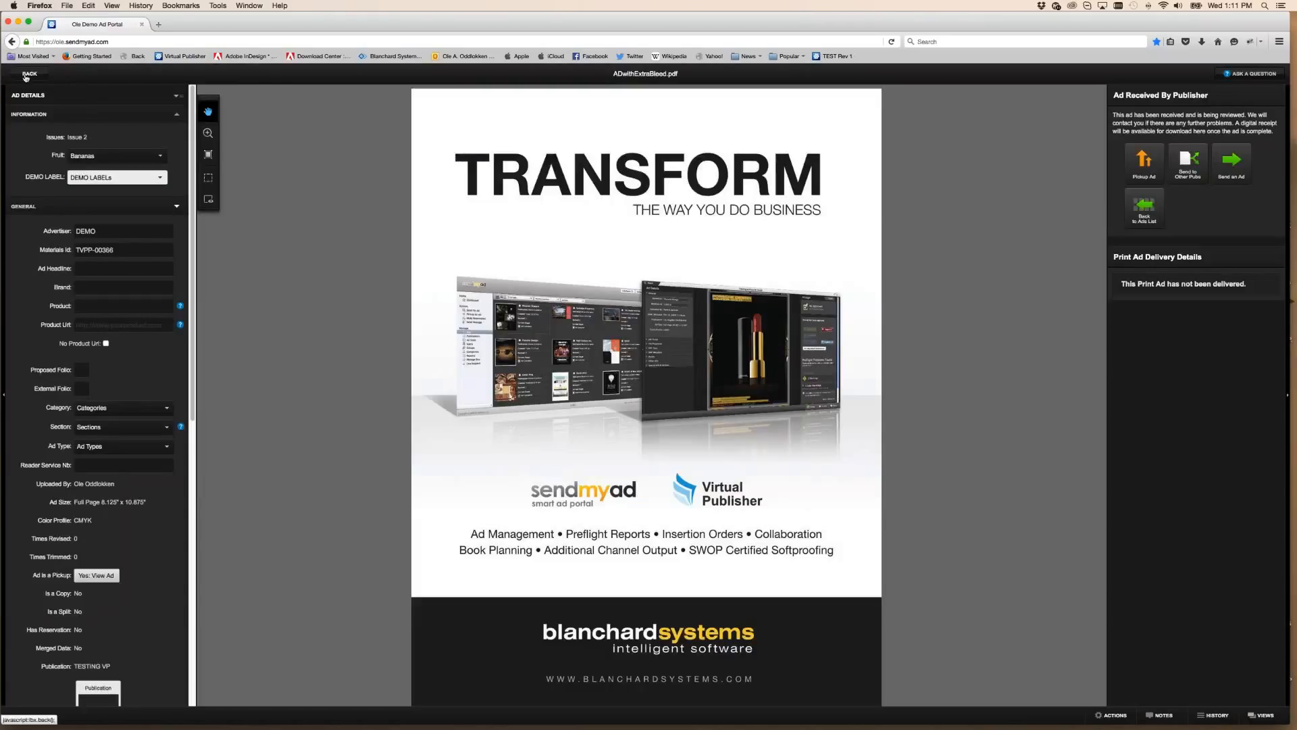
{"action": "left_click", "coordinate": [131, 184]}
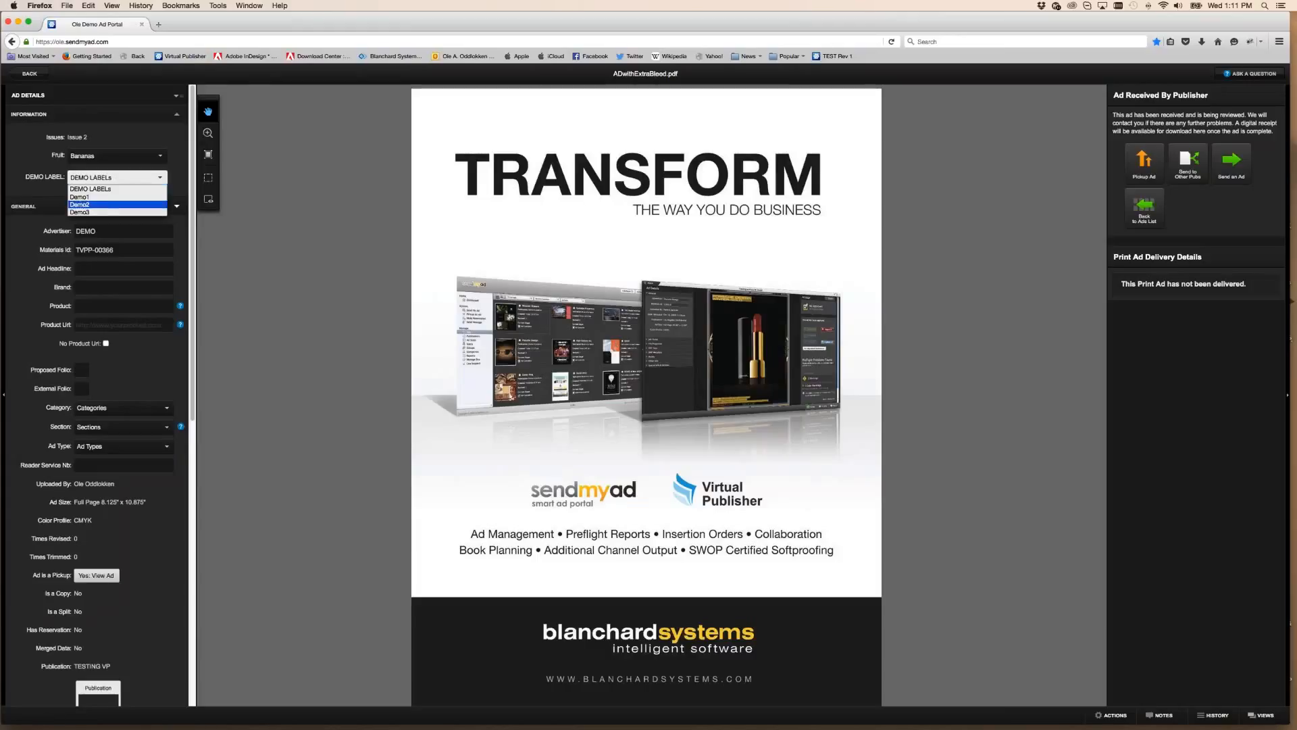
{"action": "left_click", "coordinate": [106, 205]}
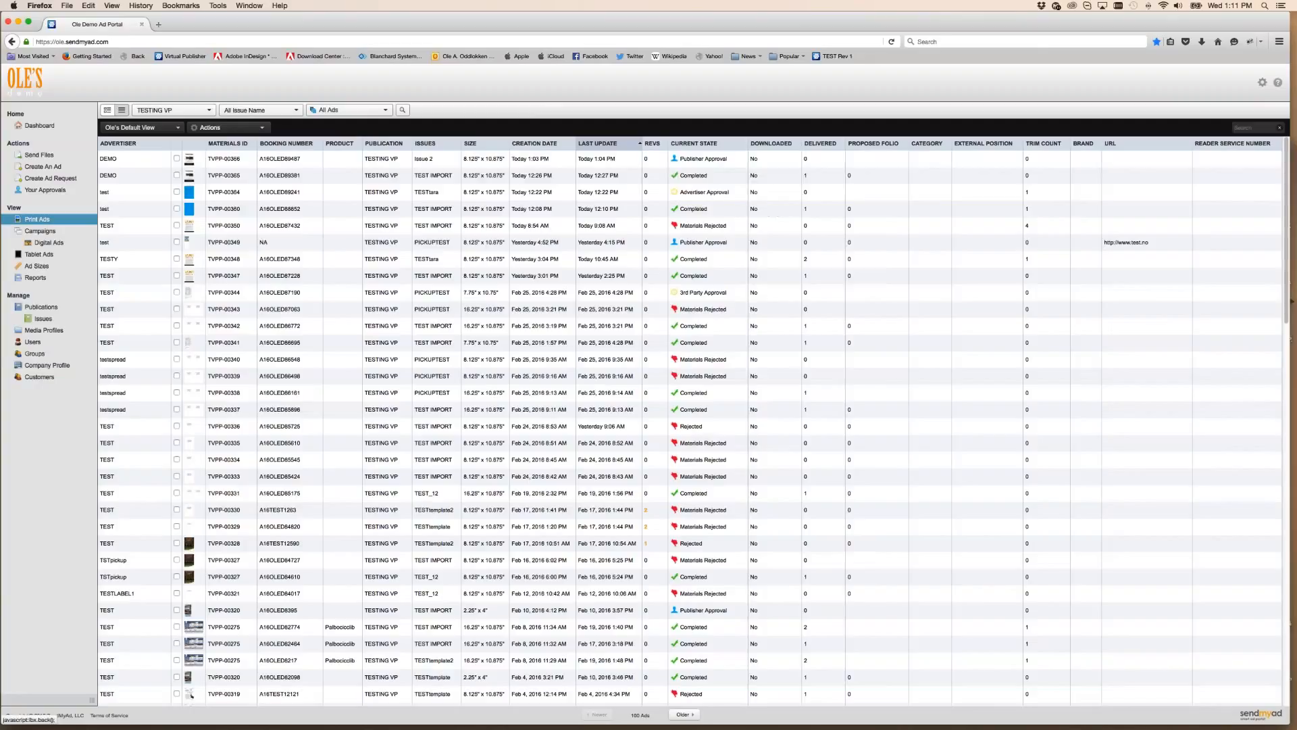
Check DEMO LABEL's internal name DEMO in the custom metadata options, then scroll to Print Ad Notifications
{"action": "left_click", "coordinate": [47, 365]}
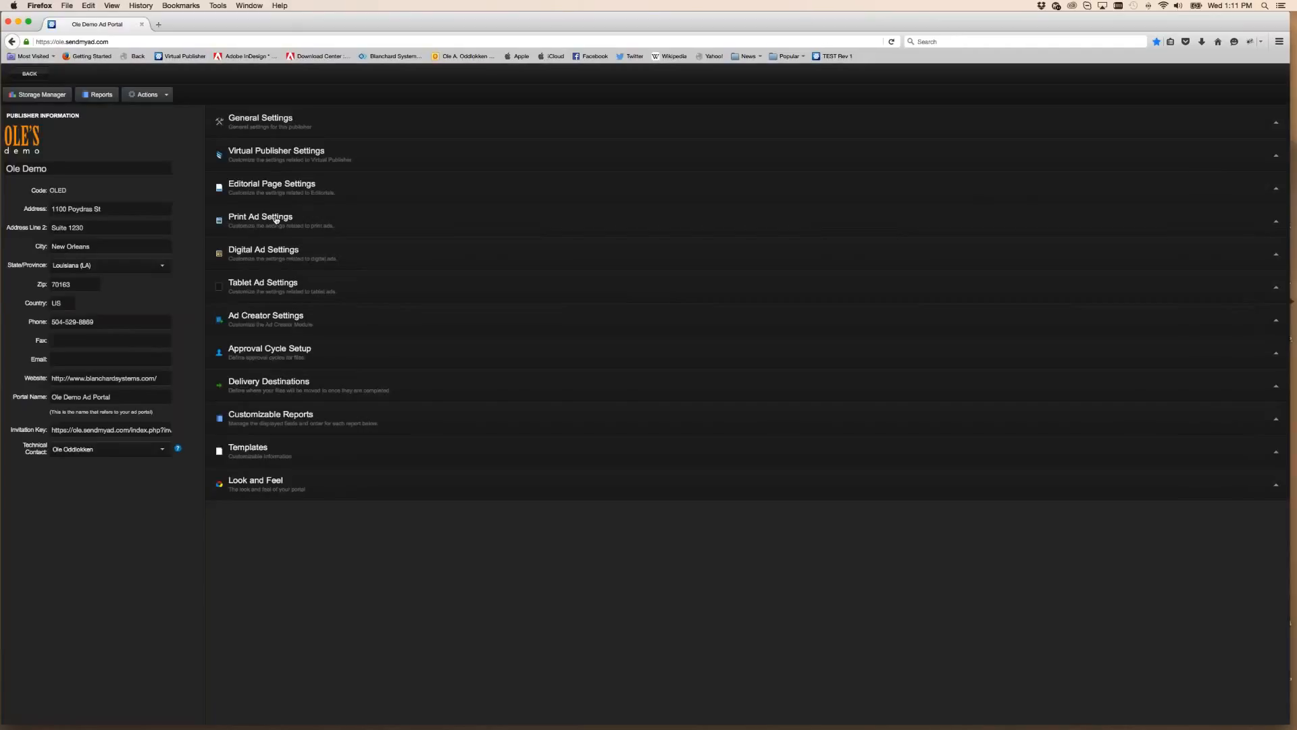
{"action": "left_click", "coordinate": [277, 217]}
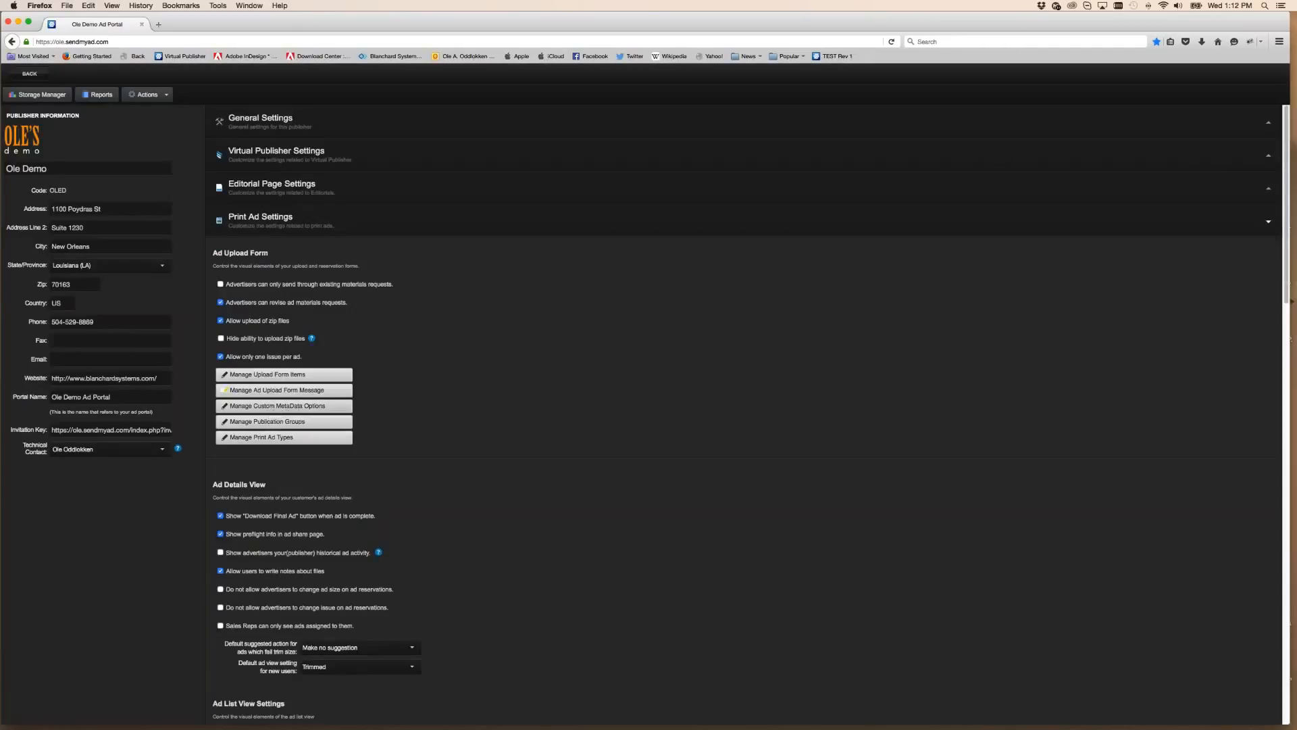
{"action": "left_click", "coordinate": [294, 407]}
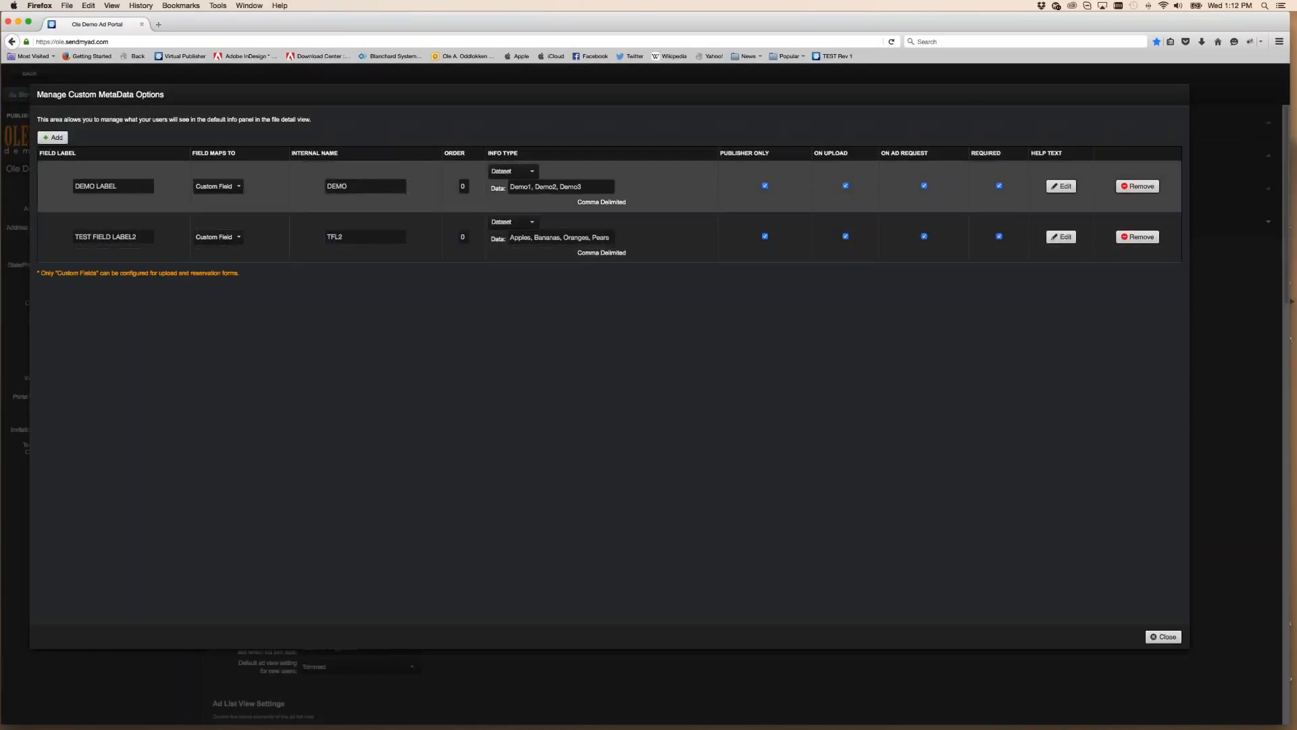
{"action": "left_click", "coordinate": [354, 185]}
{"action": "double_click", "coordinate": [354, 186]}
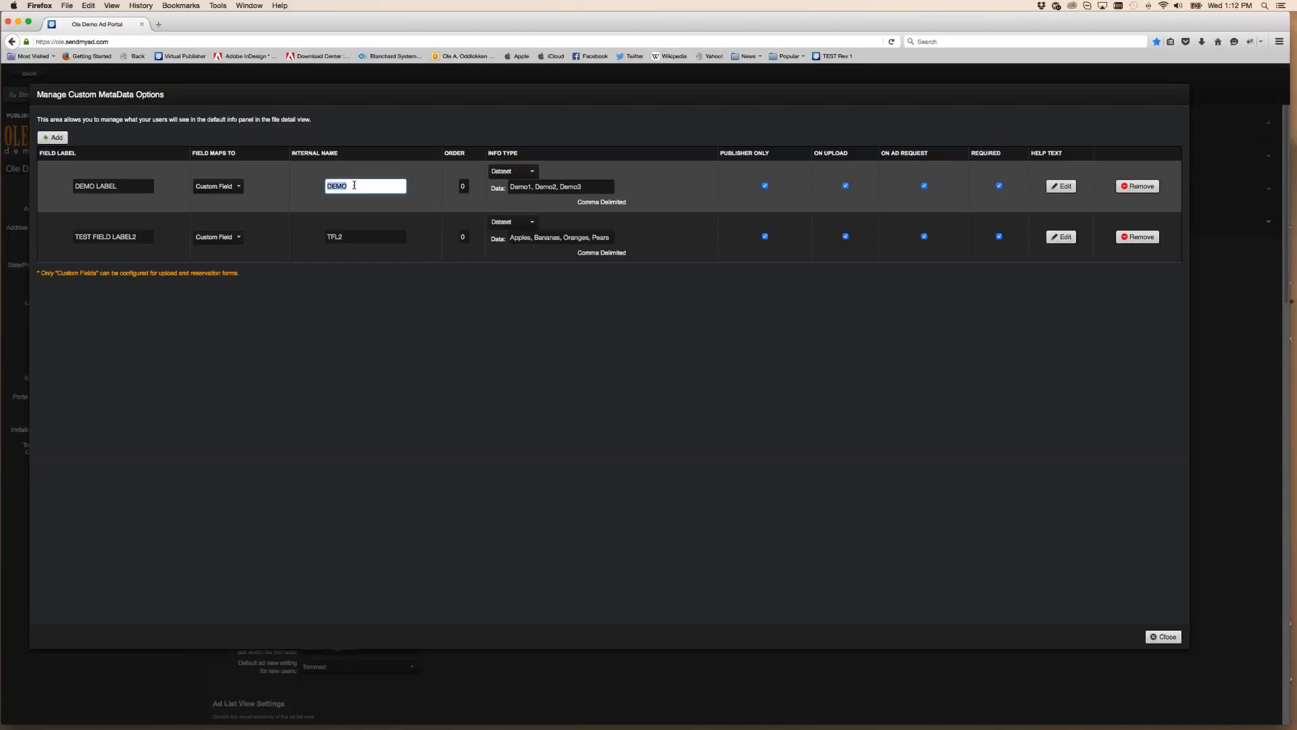
{"action": "left_click", "coordinate": [356, 185]}
{"action": "left_click", "coordinate": [363, 183]}
{"action": "double_click", "coordinate": [354, 186]}
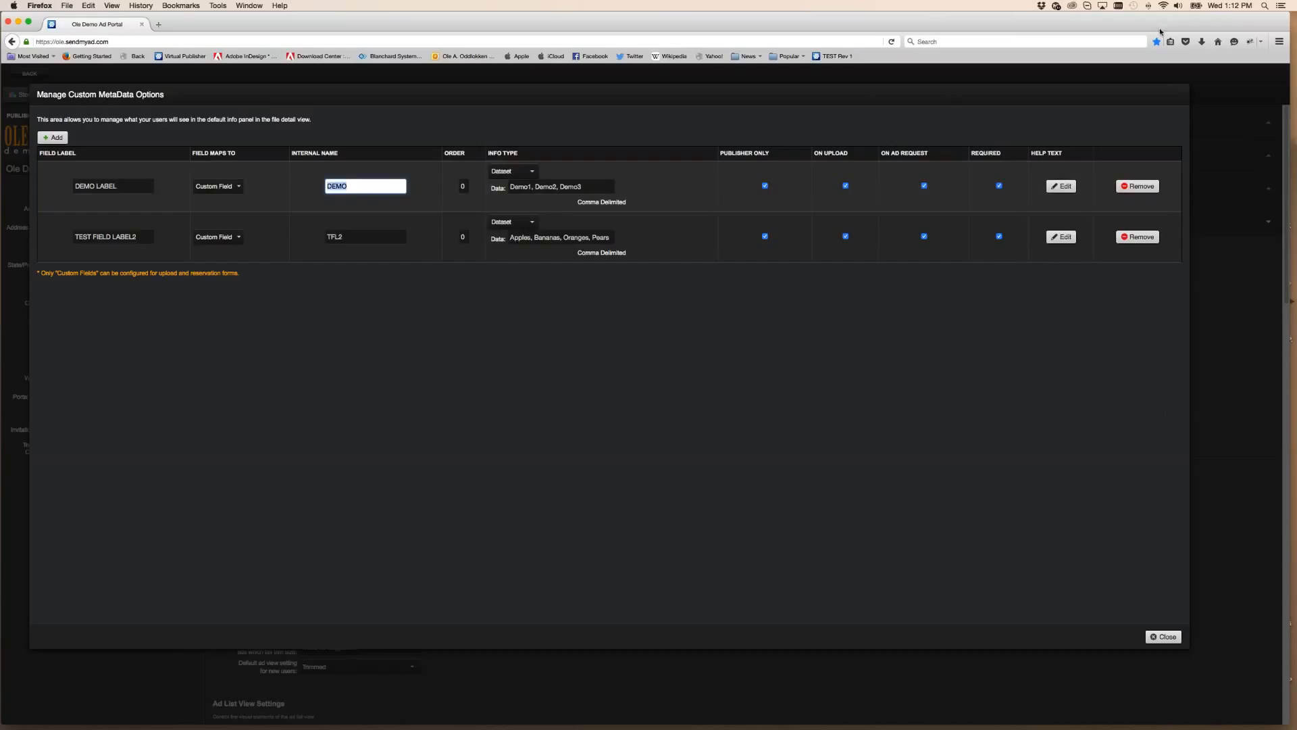
{"action": "left_click", "coordinate": [1166, 637]}
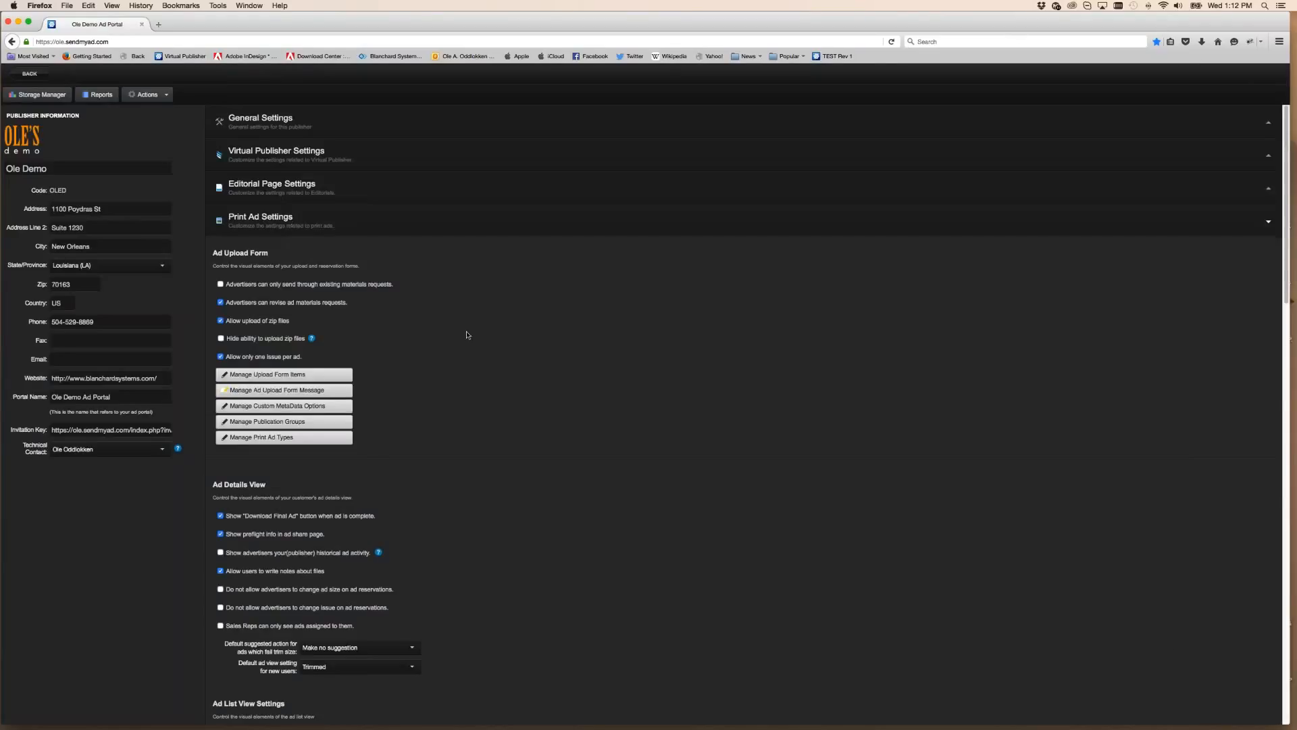
{"action": "scroll", "coordinate": [468, 334], "scroll_direction": "down", "scroll_amount": 15}
{"action": "scroll", "coordinate": [483, 341], "scroll_direction": "down", "scroll_amount": 2}
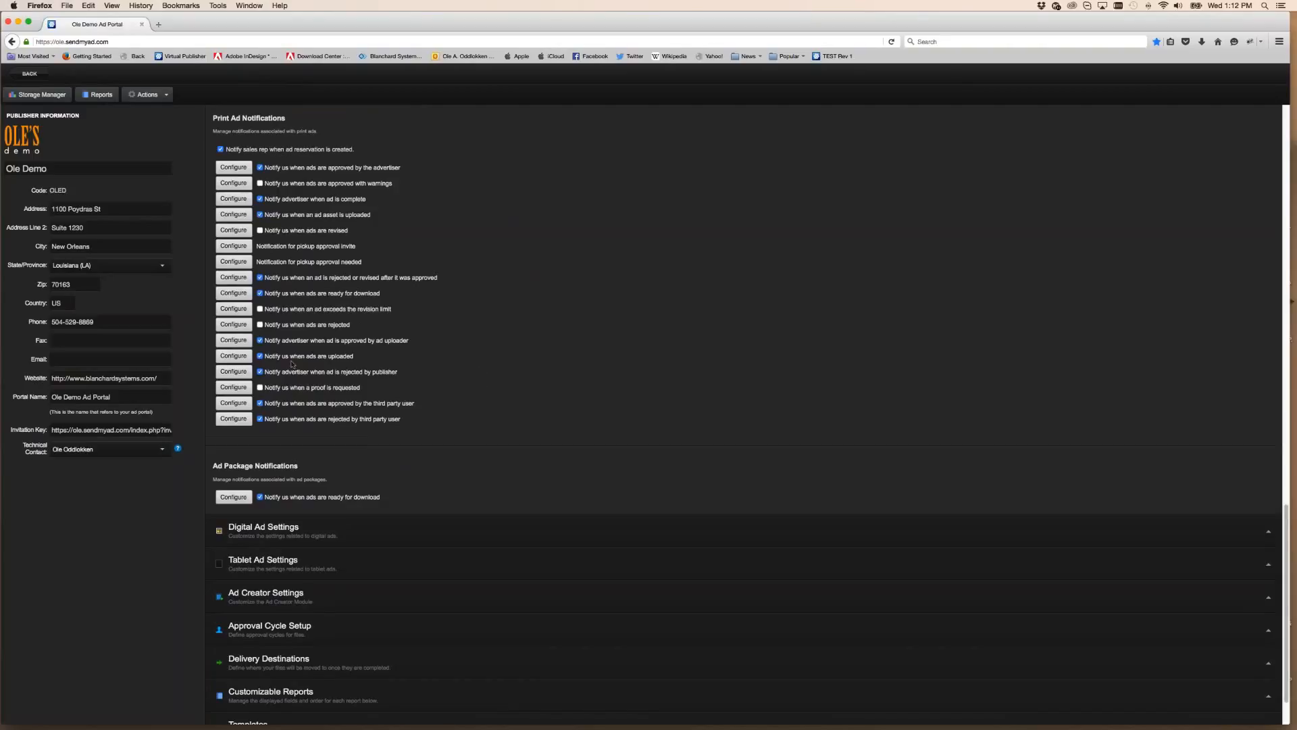
Edit the ads-uploaded email template, replacing Company Name with 'Demo Label' and %DEMO%, and save
{"action": "left_click", "coordinate": [233, 356]}
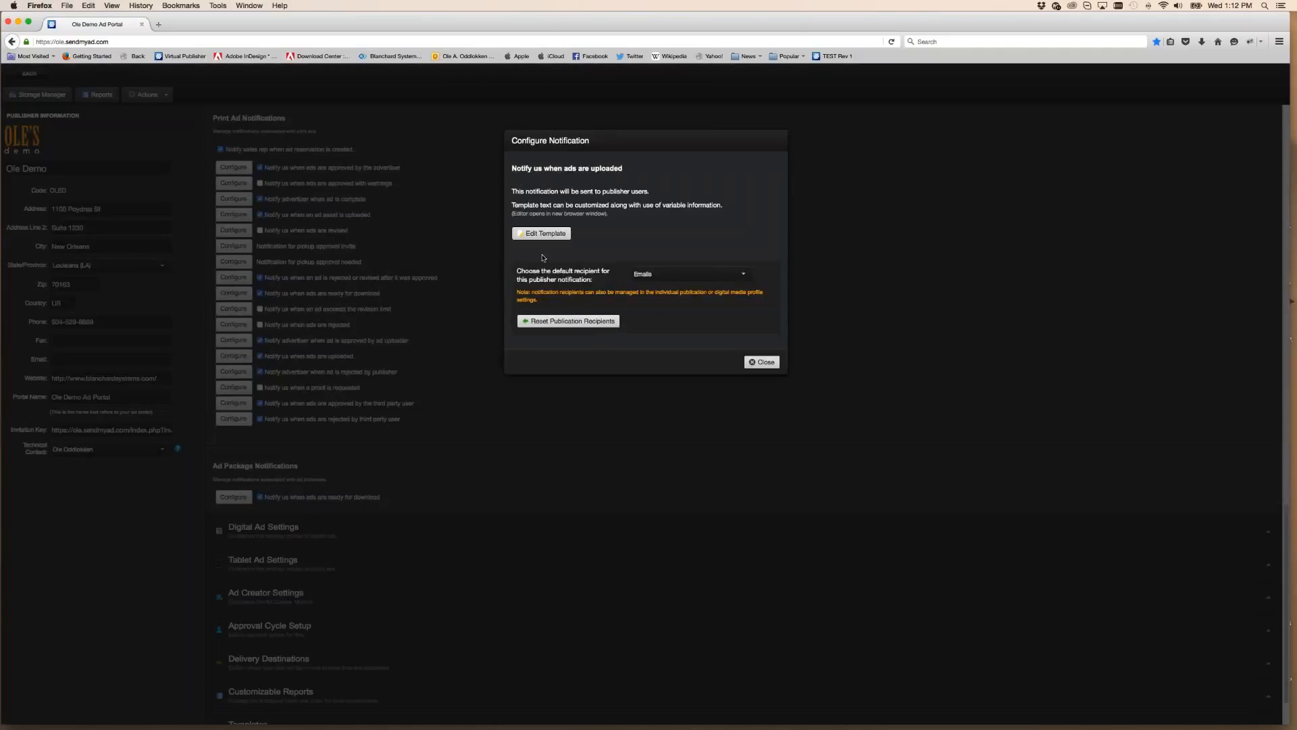
{"action": "left_click", "coordinate": [562, 234]}
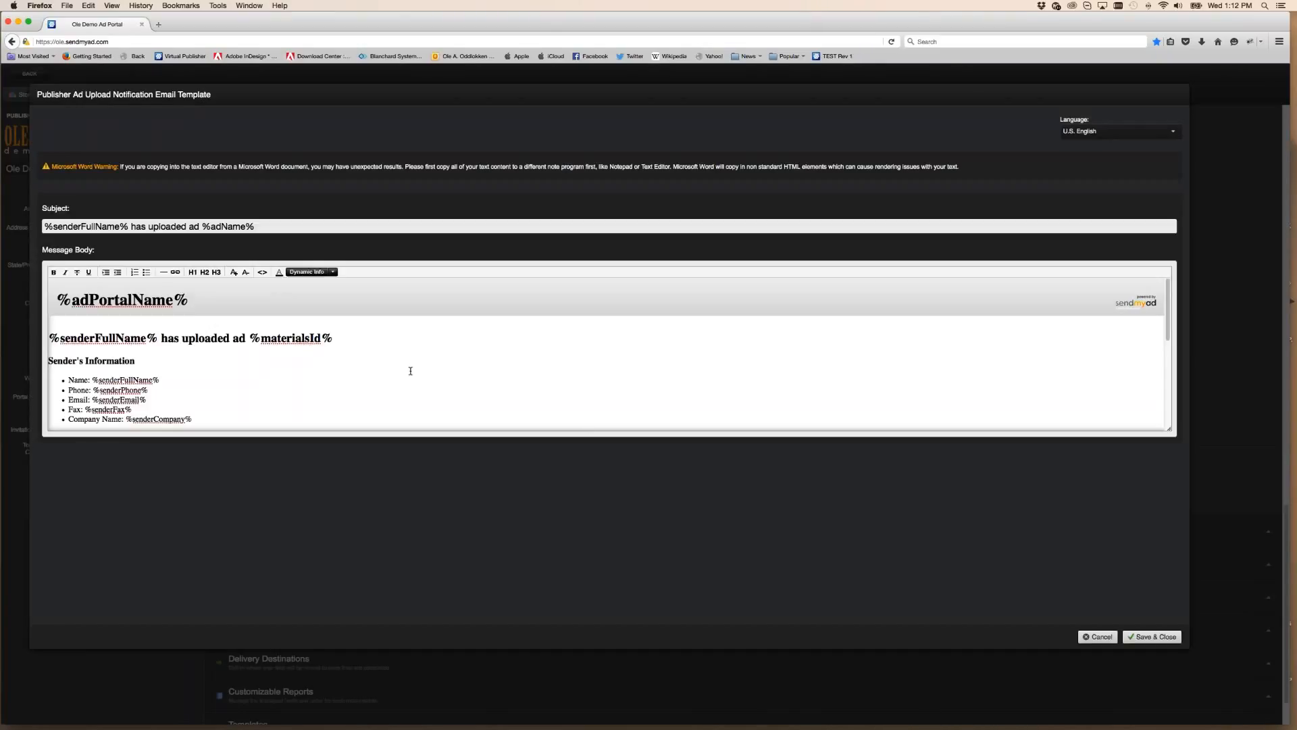
{"action": "scroll", "coordinate": [331, 395], "scroll_direction": "down", "scroll_amount": 1}
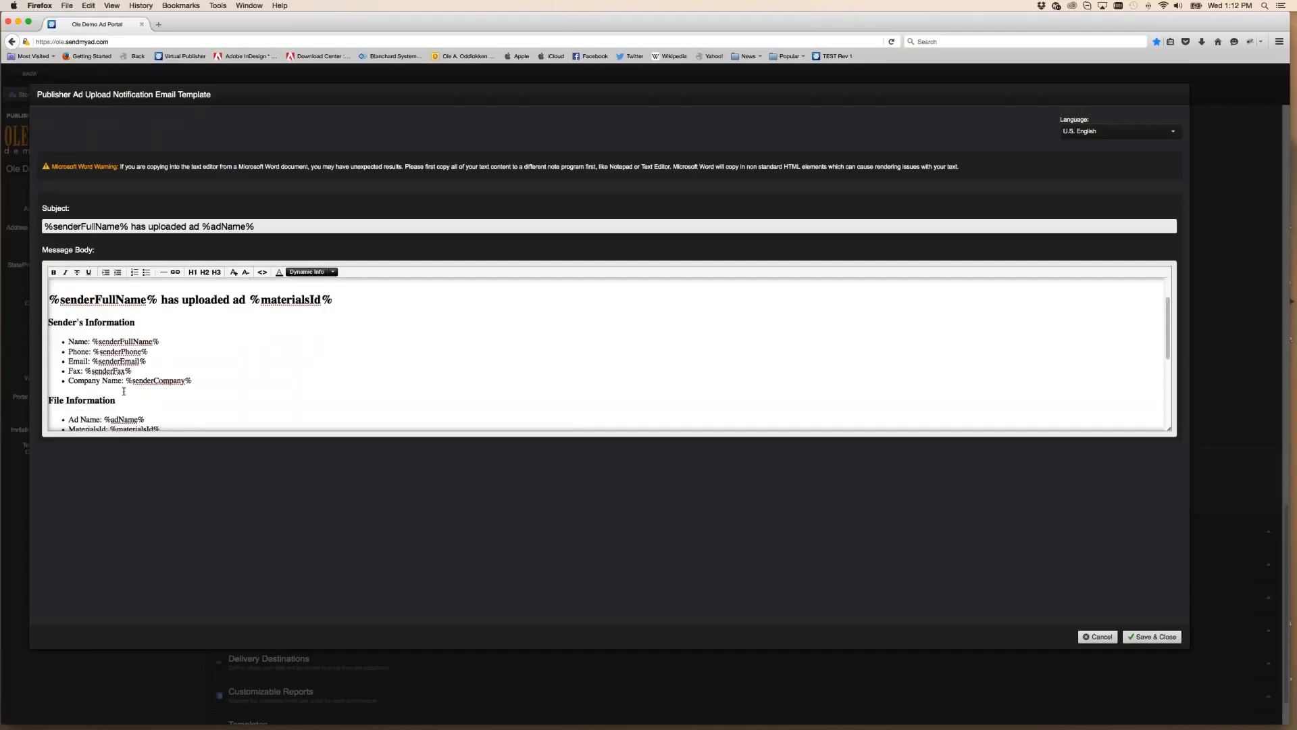
{"action": "left_click_drag", "start_coordinate": [124, 381], "coordinate": [65, 378]}
{"action": "type", "text": "Demo Label"}
{"action": "left_click", "coordinate": [333, 273]}
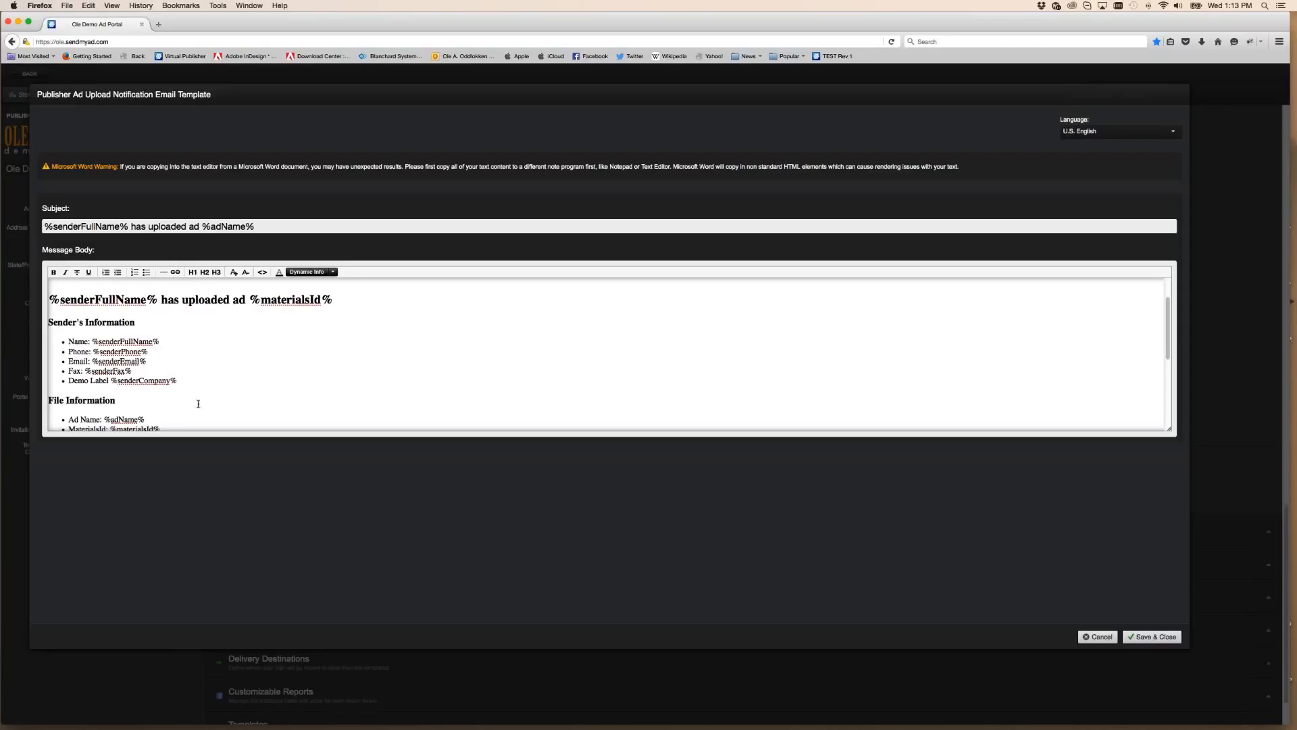
{"action": "left_click_drag", "start_coordinate": [173, 381], "coordinate": [118, 382]}
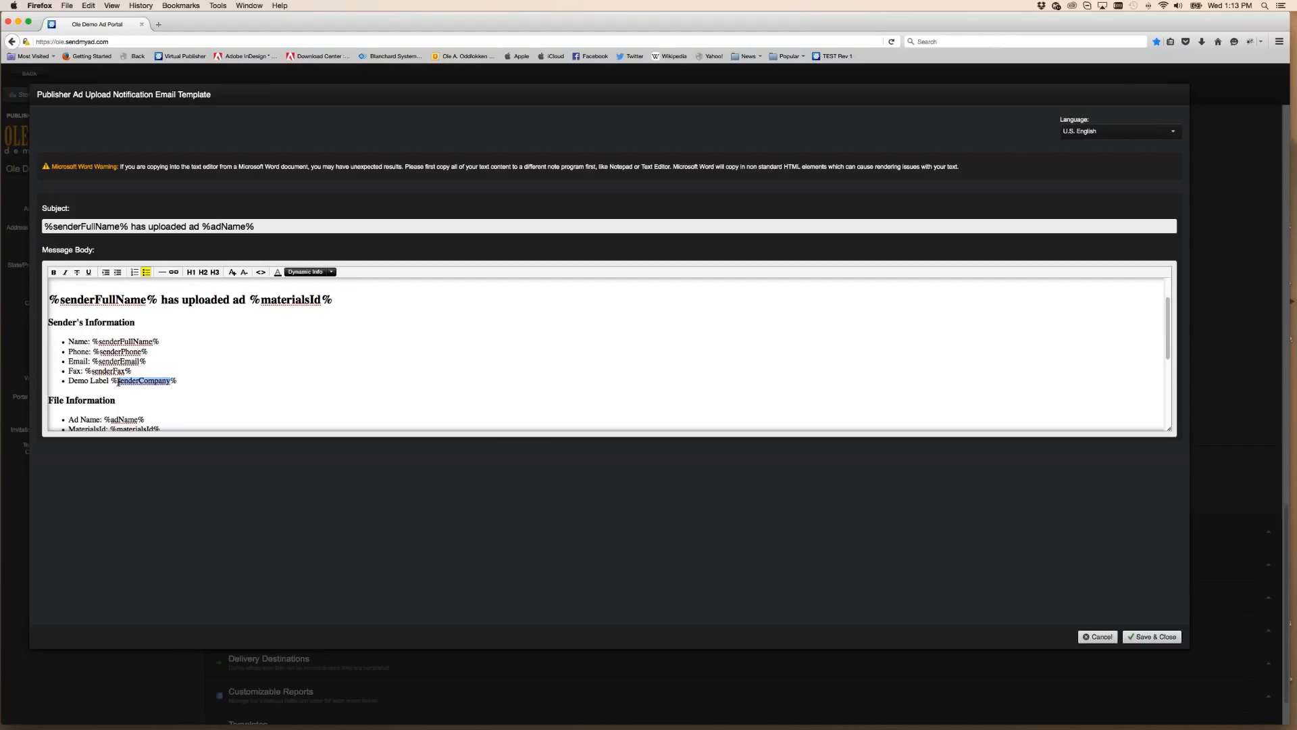
{"action": "type", "text": "DEMO"}
{"action": "left_click", "coordinate": [1166, 639]}
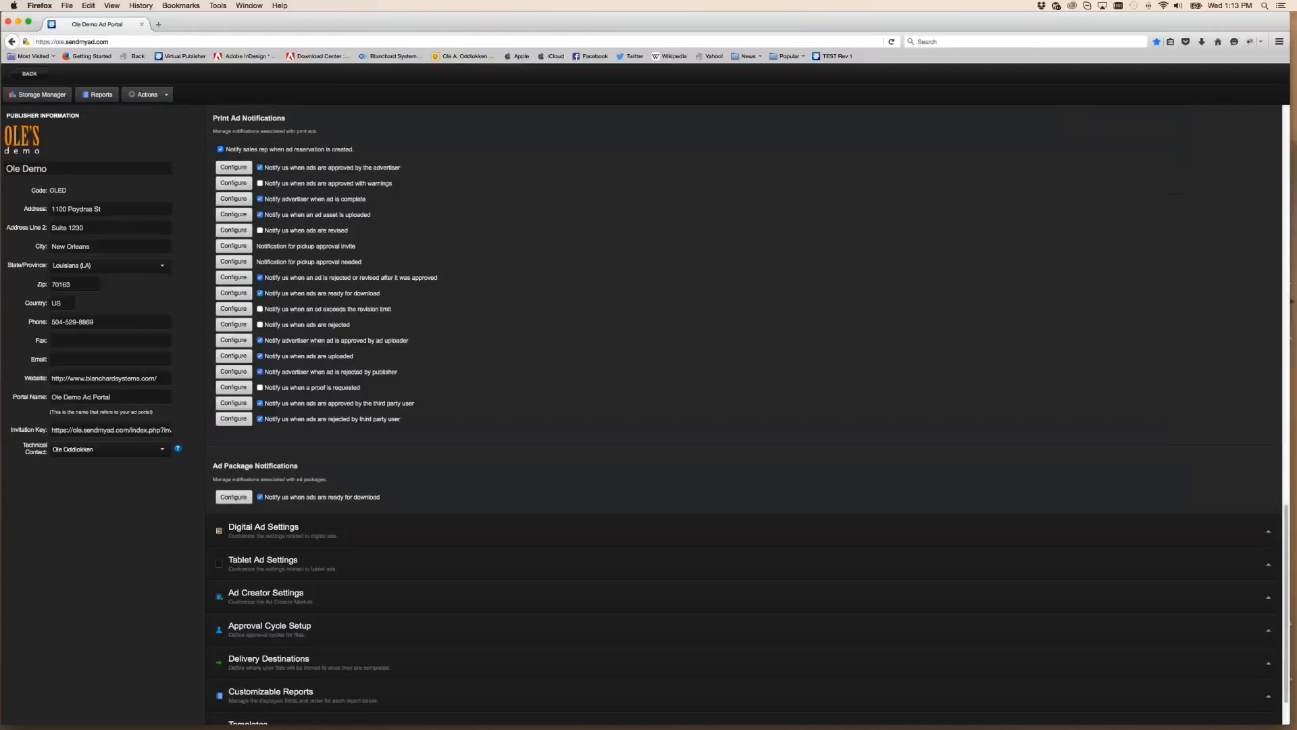
Dismiss the saved alert and start a new TESTING VP print ad marked as having no product URL
{"action": "key", "text": "Return"}
{"action": "left_click", "coordinate": [37, 74]}
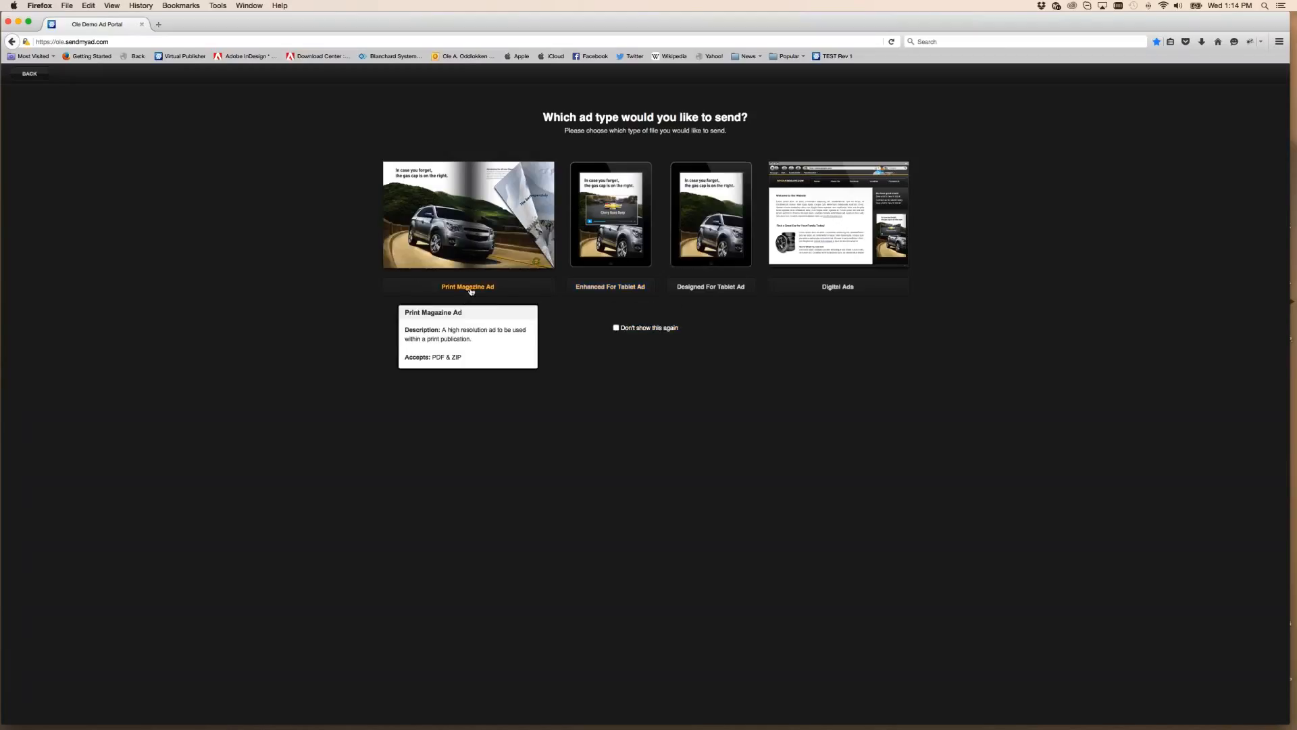
{"action": "left_click", "coordinate": [467, 287]}
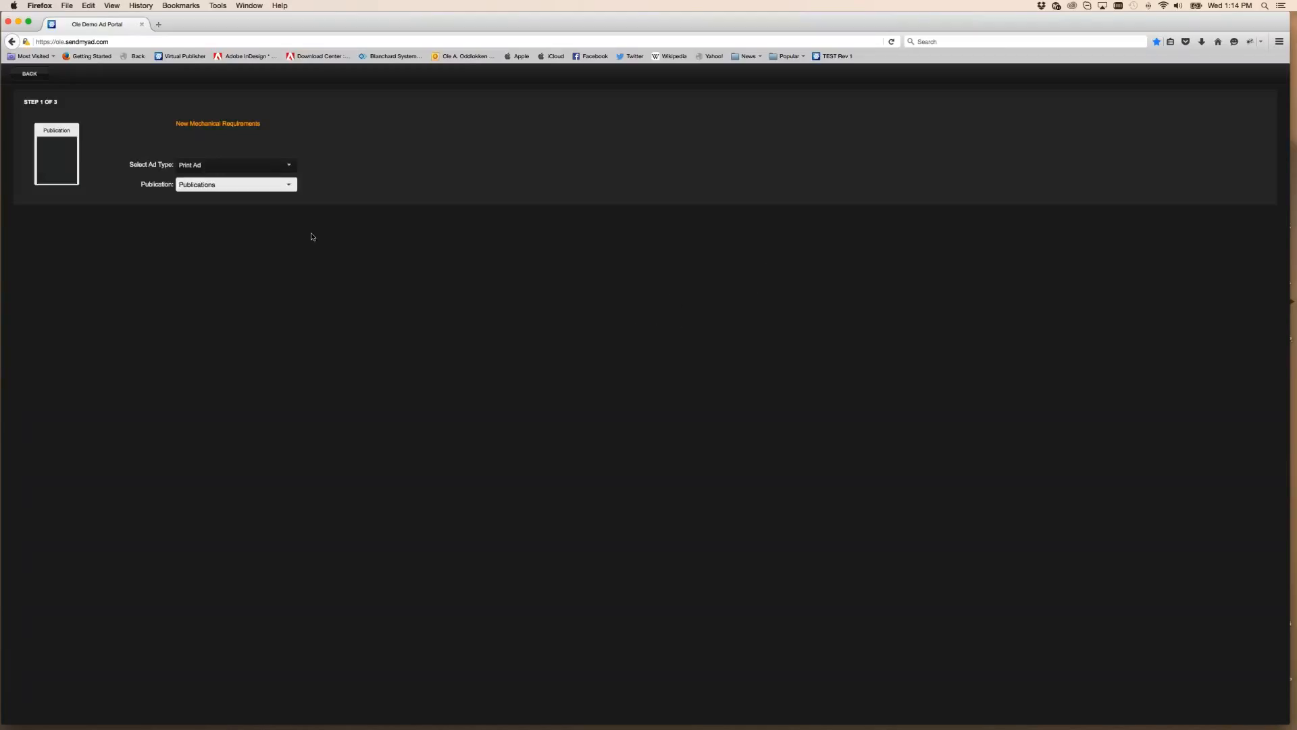
{"action": "left_click", "coordinate": [250, 184]}
{"action": "left_click", "coordinate": [249, 206]}
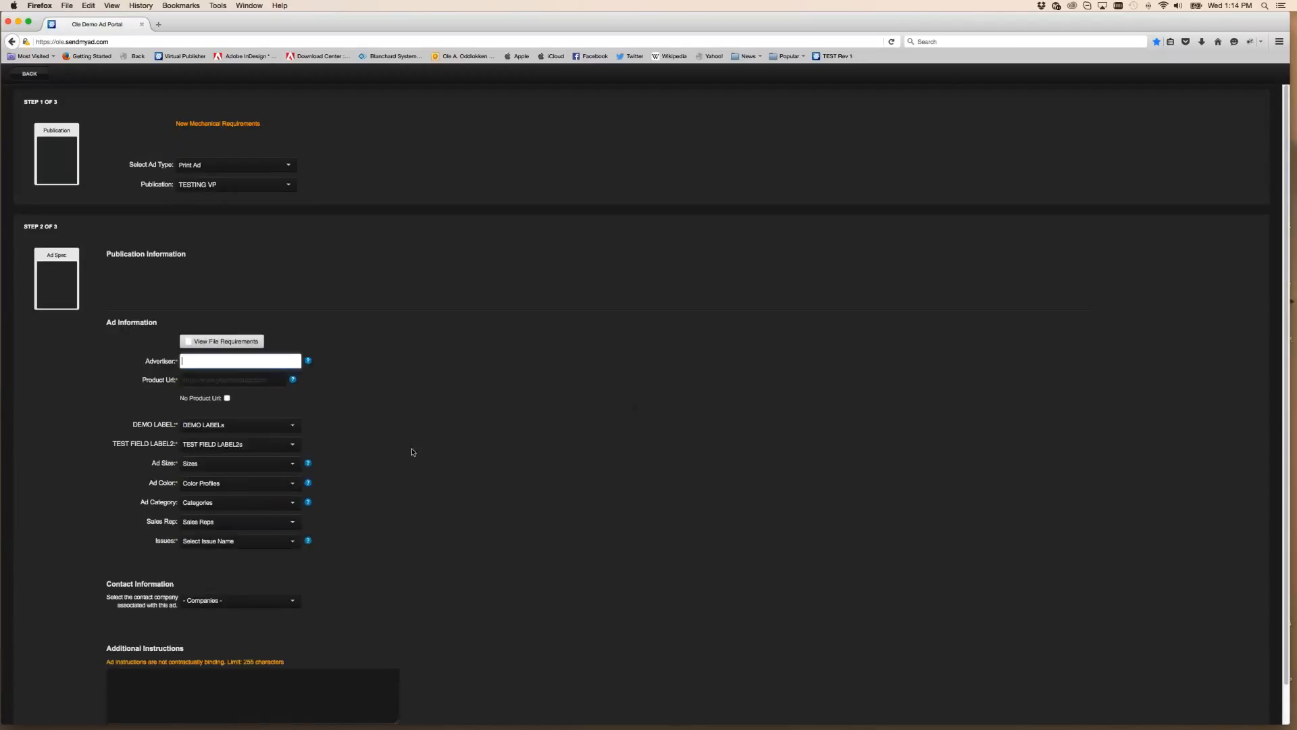
{"action": "left_click", "coordinate": [212, 380]}
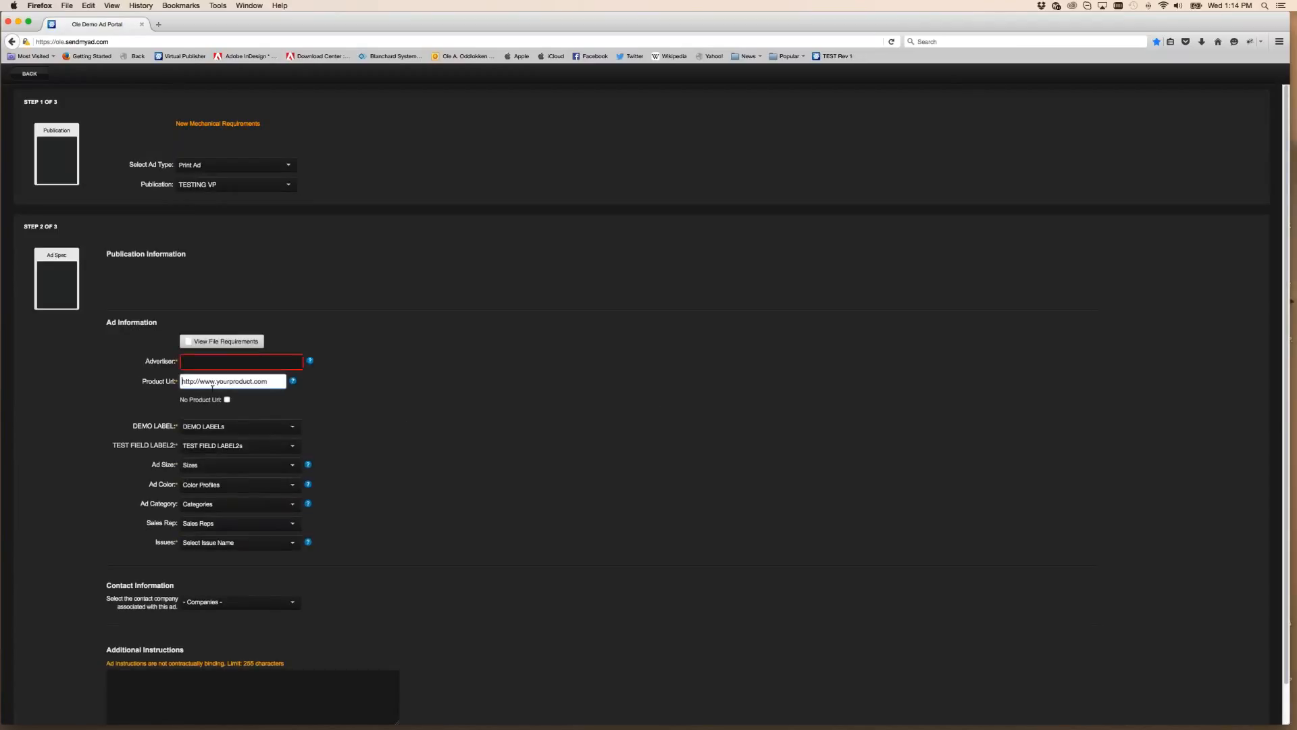
{"action": "left_click", "coordinate": [254, 402]}
{"action": "left_click", "coordinate": [227, 401]}
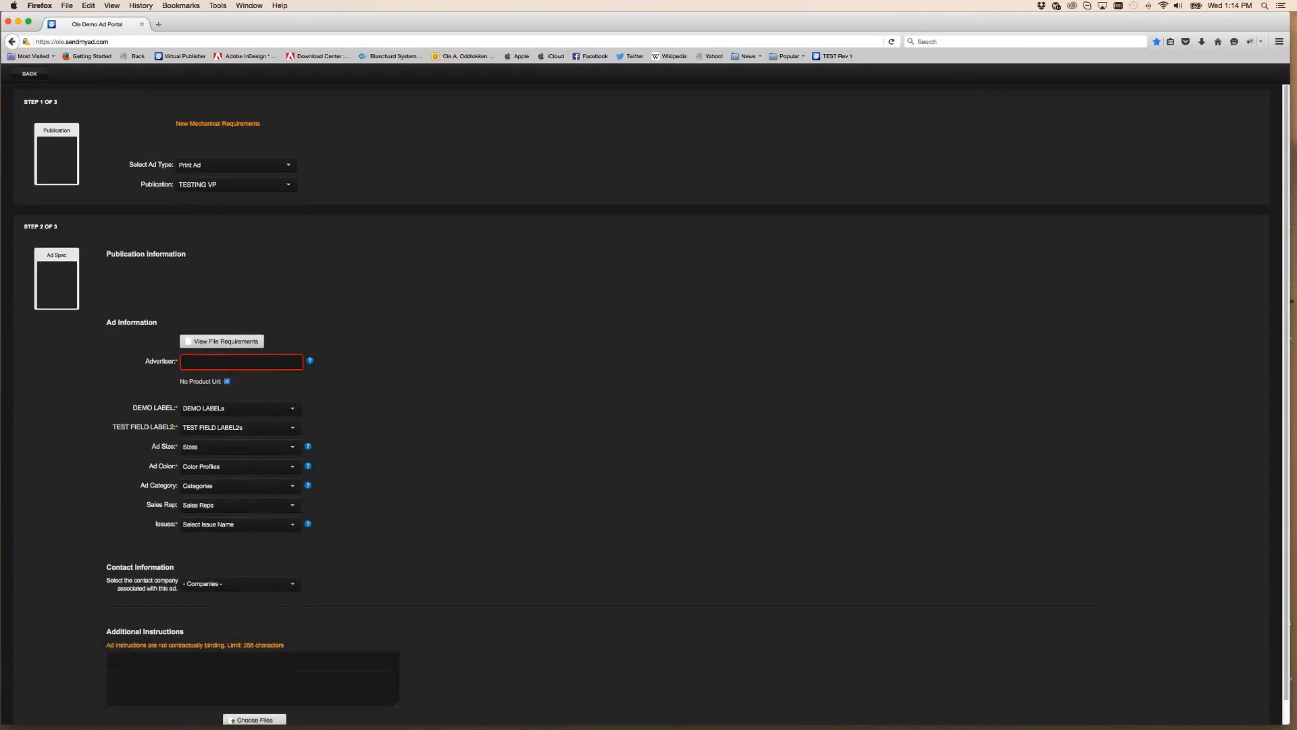
Enter TEST as the advertiser and choose Demo2 for DEMO LABEL
{"action": "left_click", "coordinate": [241, 362]}
{"action": "type", "text": "TEST"}
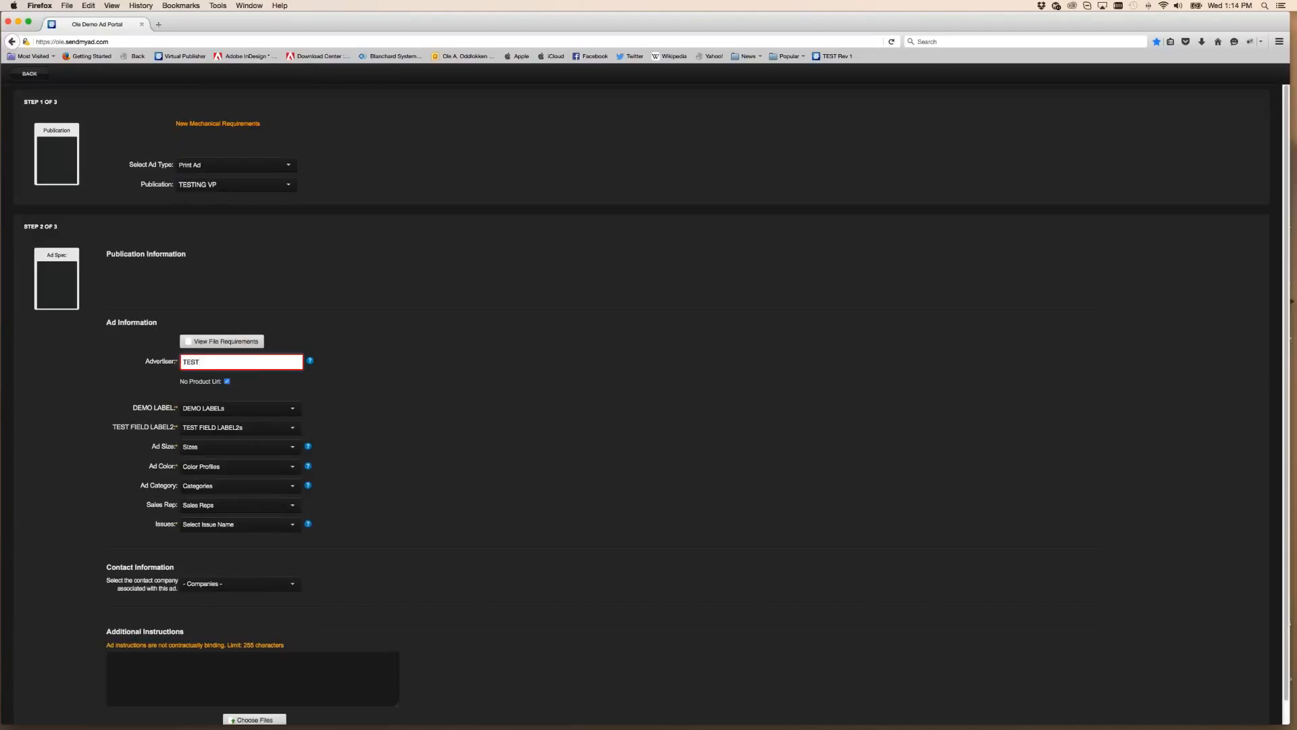
{"action": "left_click", "coordinate": [237, 408]}
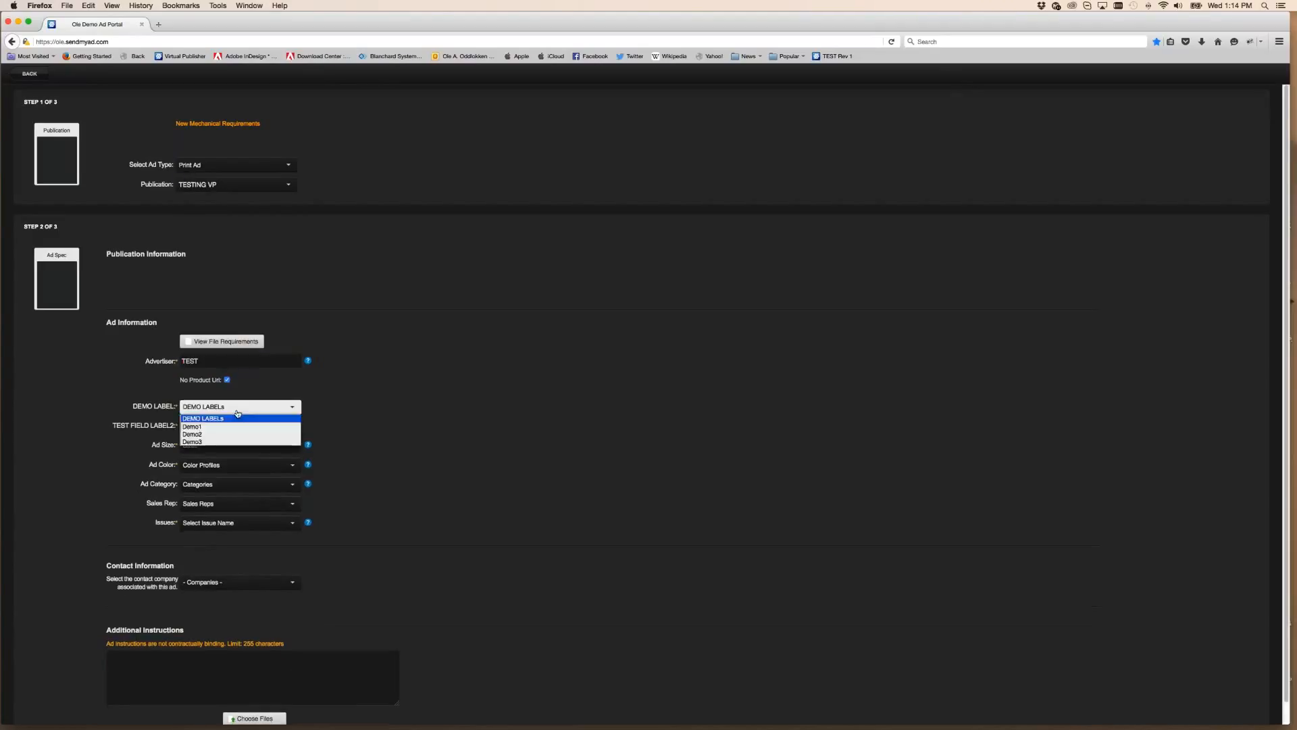
{"action": "left_click", "coordinate": [207, 434]}
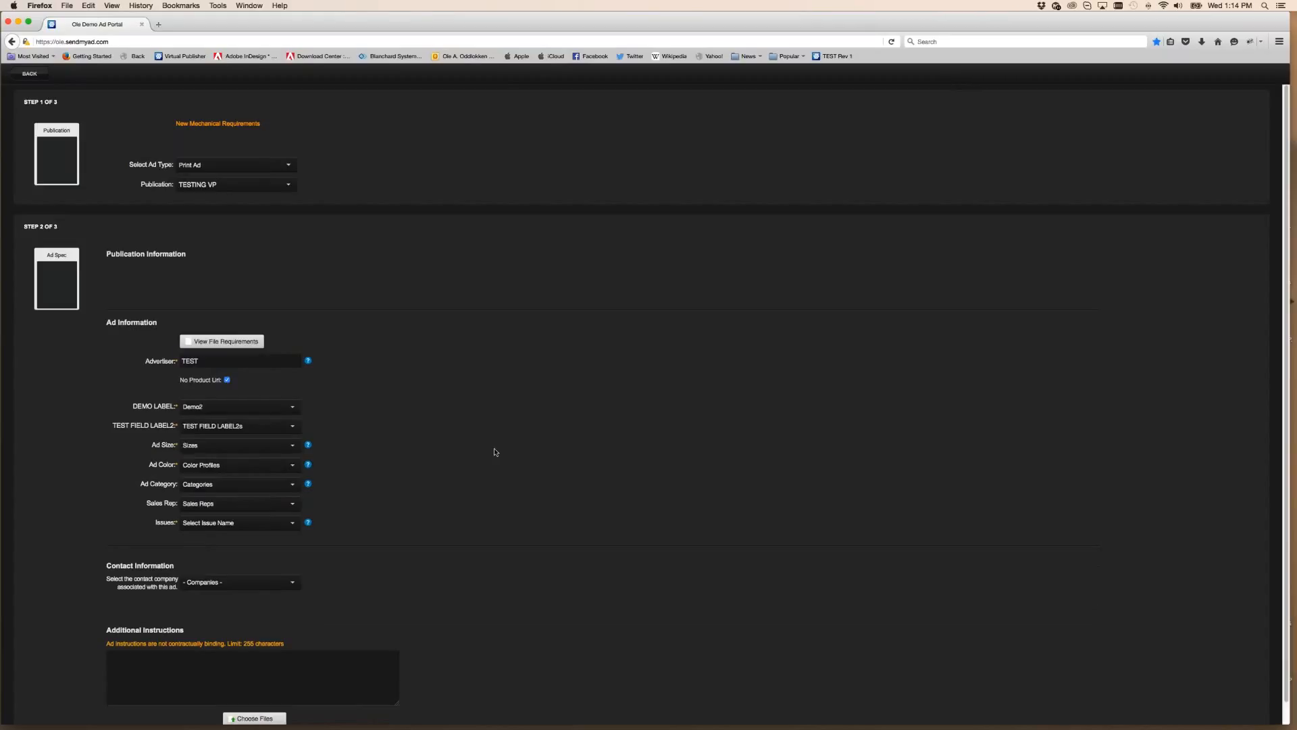
{"action": "scroll", "coordinate": [496, 452], "scroll_direction": "down", "scroll_amount": 1}
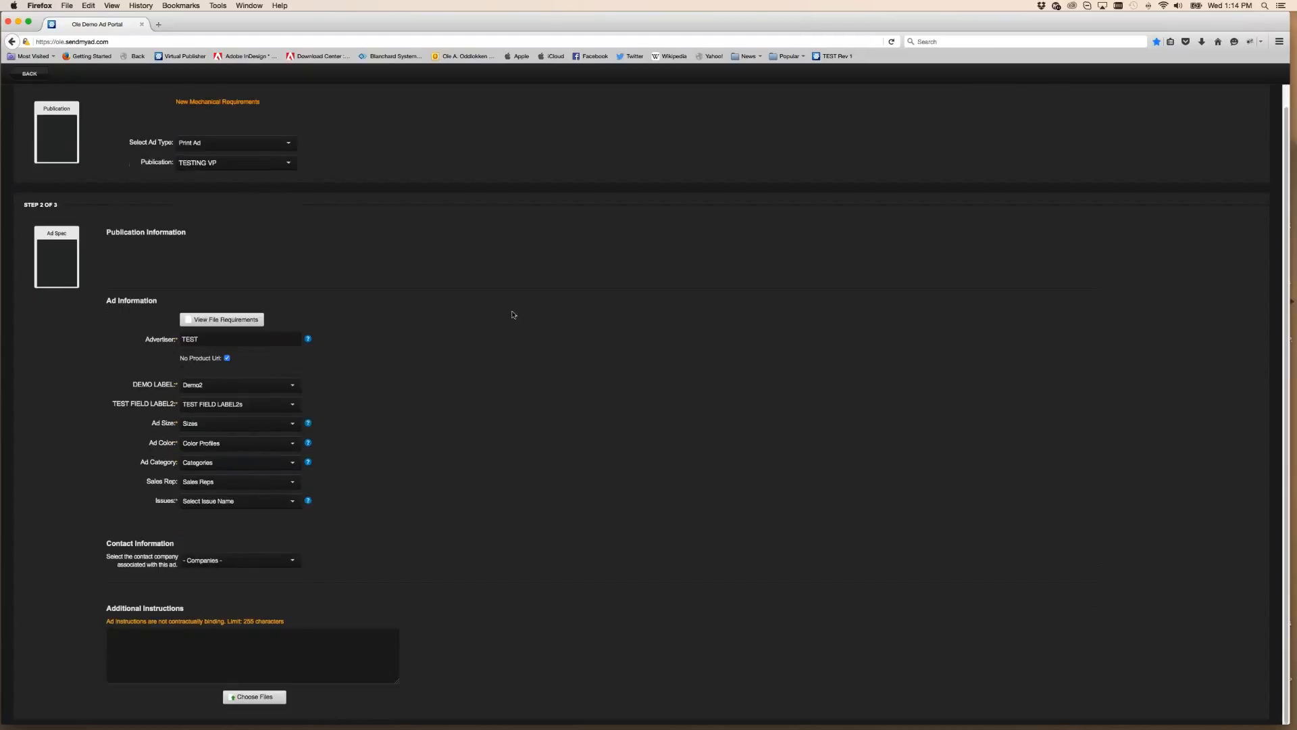
{"action": "left_click_drag", "start_coordinate": [208, 23], "coordinate": [524, 34]}
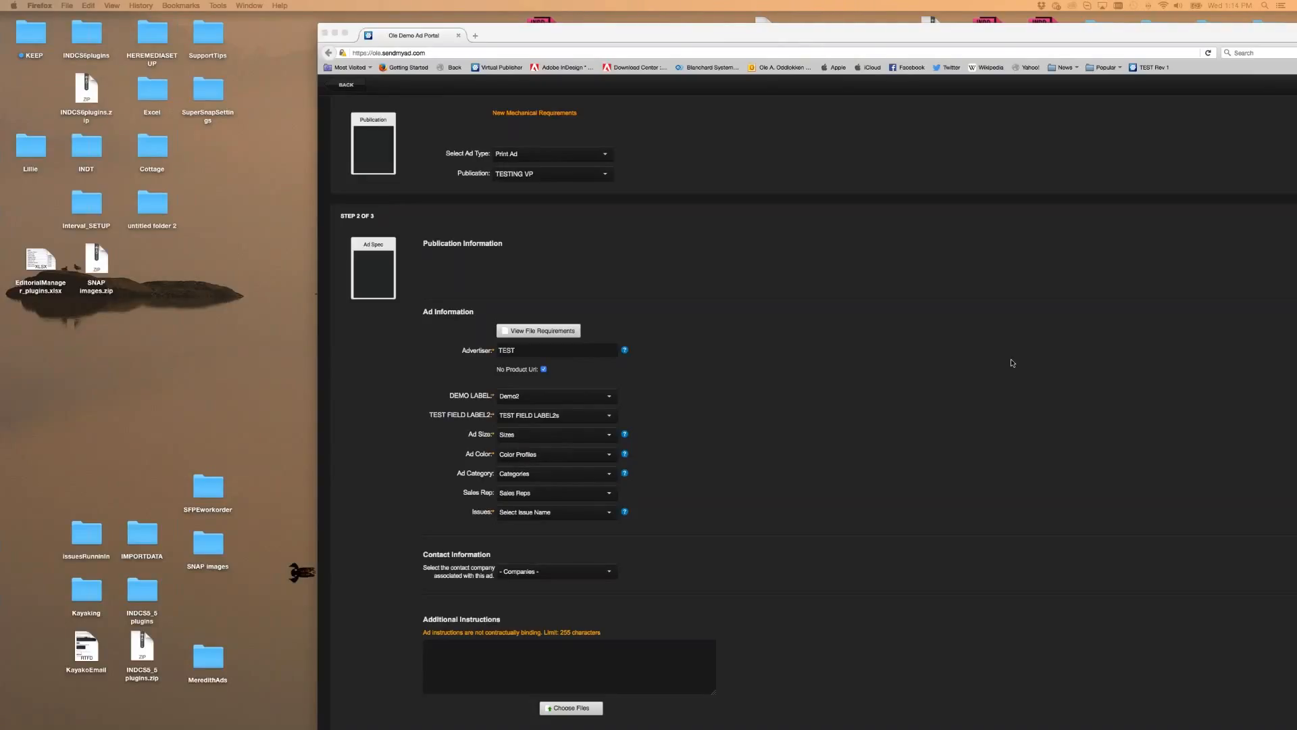
Check the approval email's ad share link, close the Gmail window, and return to the ad type chooser
{"action": "left_click_drag", "start_coordinate": [687, 33], "coordinate": [378, 22]}
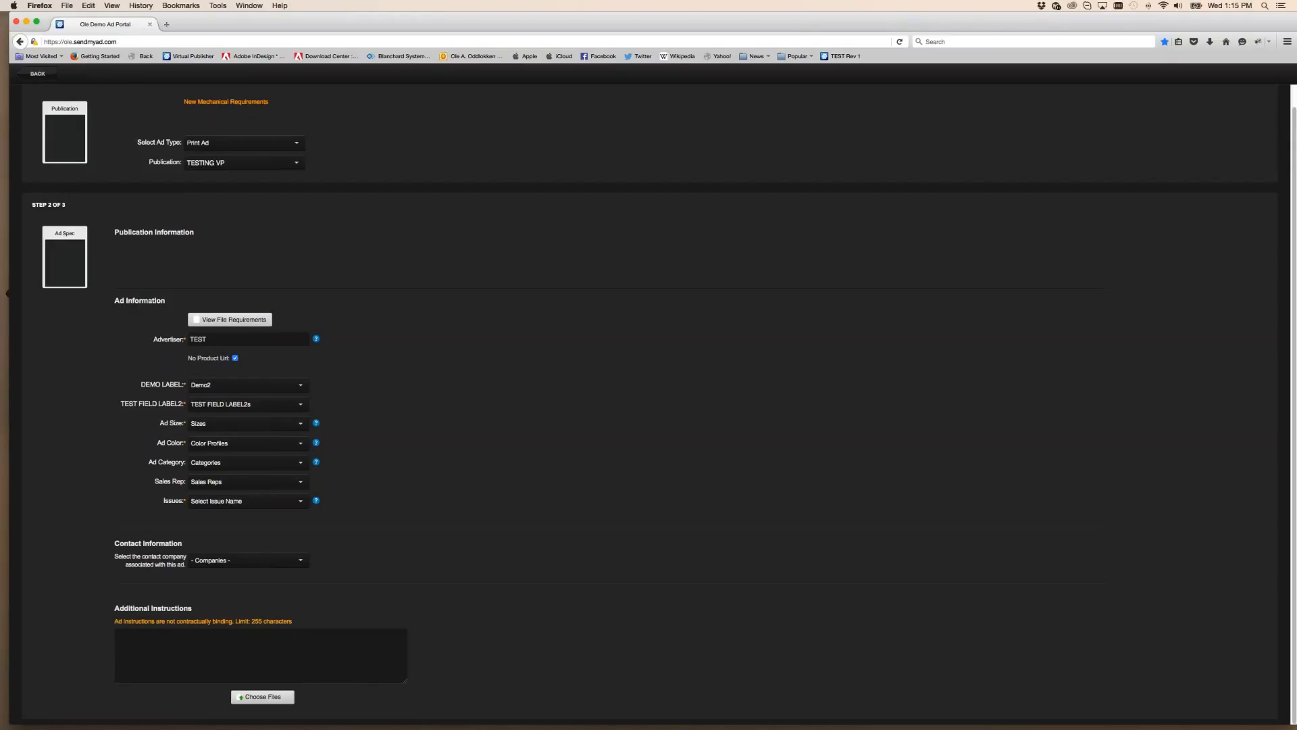
{"action": "left_click_drag", "start_coordinate": [516, 67], "coordinate": [353, 61]}
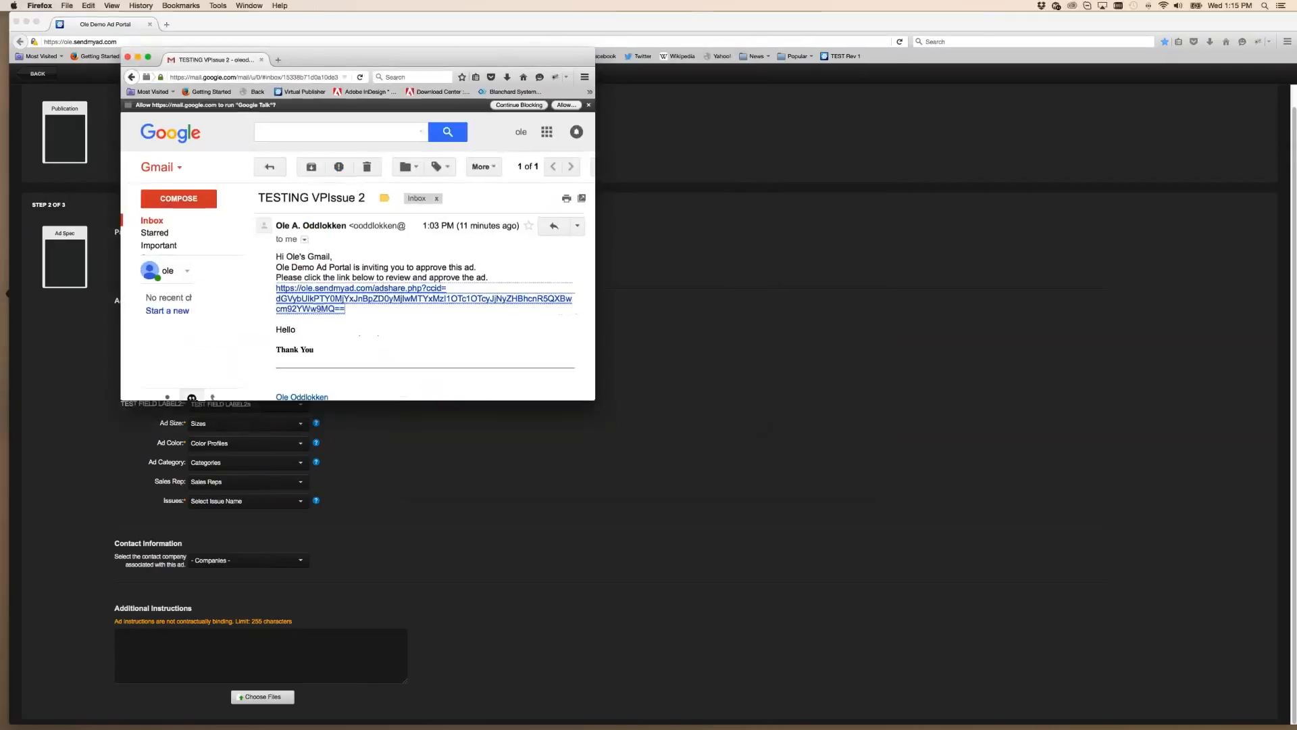
{"action": "left_click", "coordinate": [388, 298]}
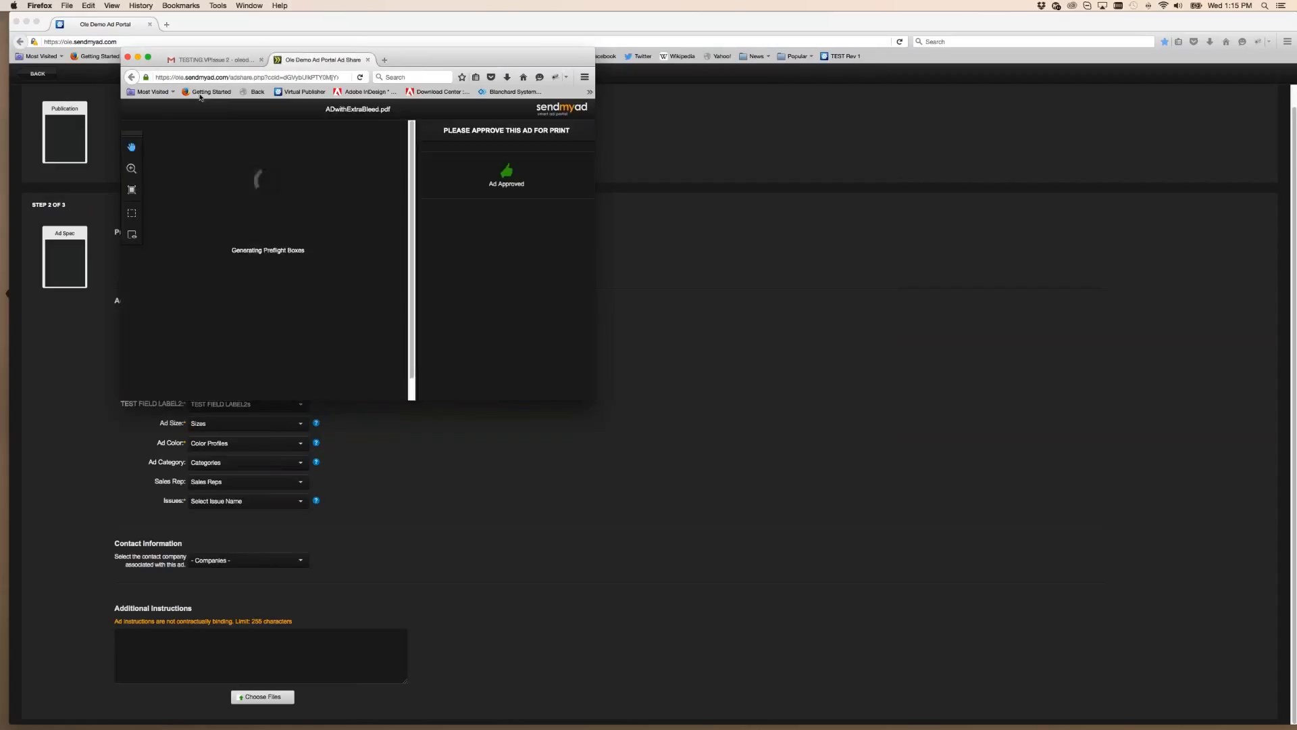
{"action": "left_click", "coordinate": [368, 60]}
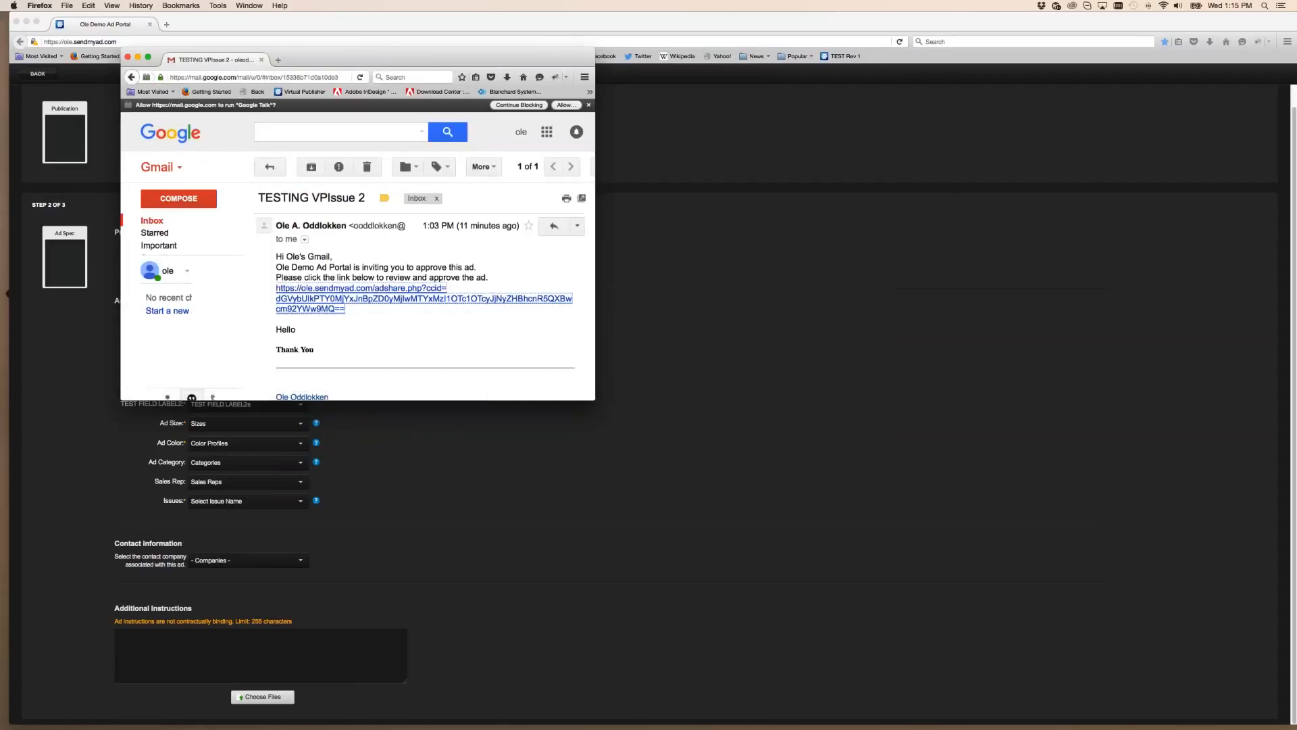
{"action": "left_click", "coordinate": [384, 321]}
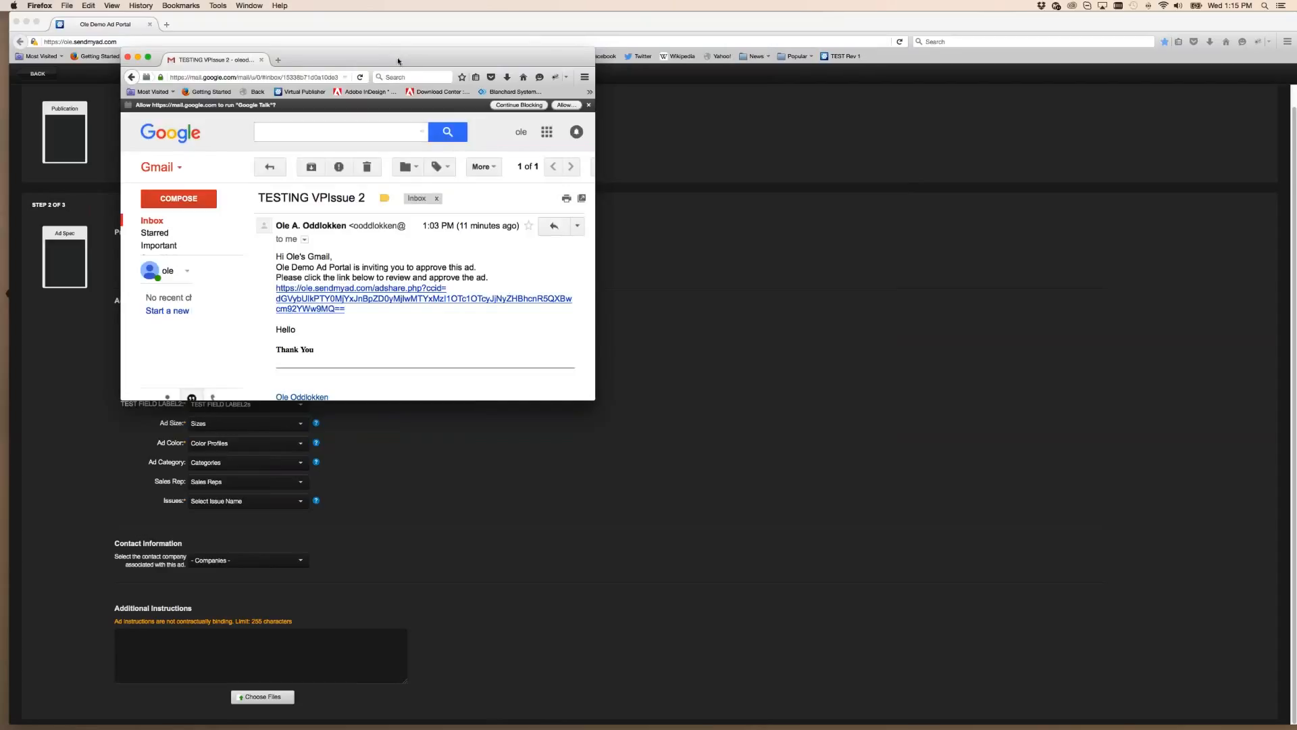
{"action": "key", "text": "super+w"}
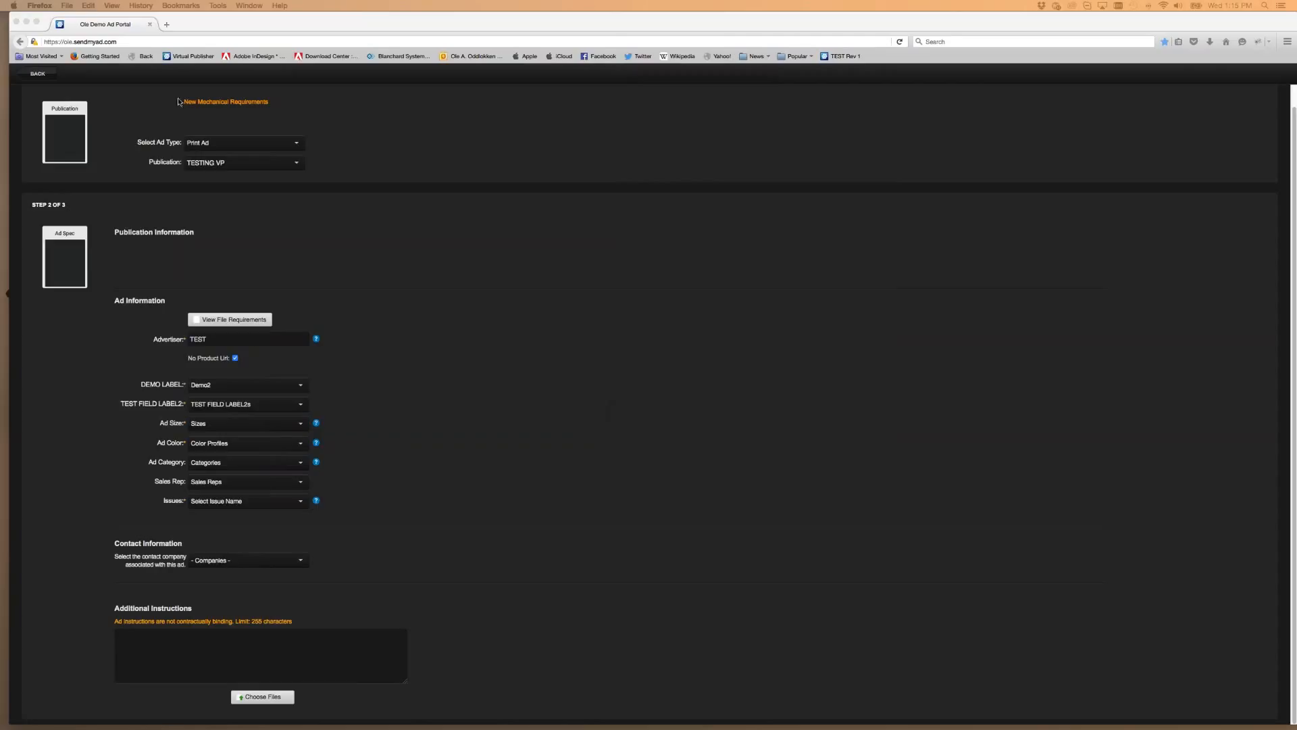
{"action": "left_click", "coordinate": [51, 74]}
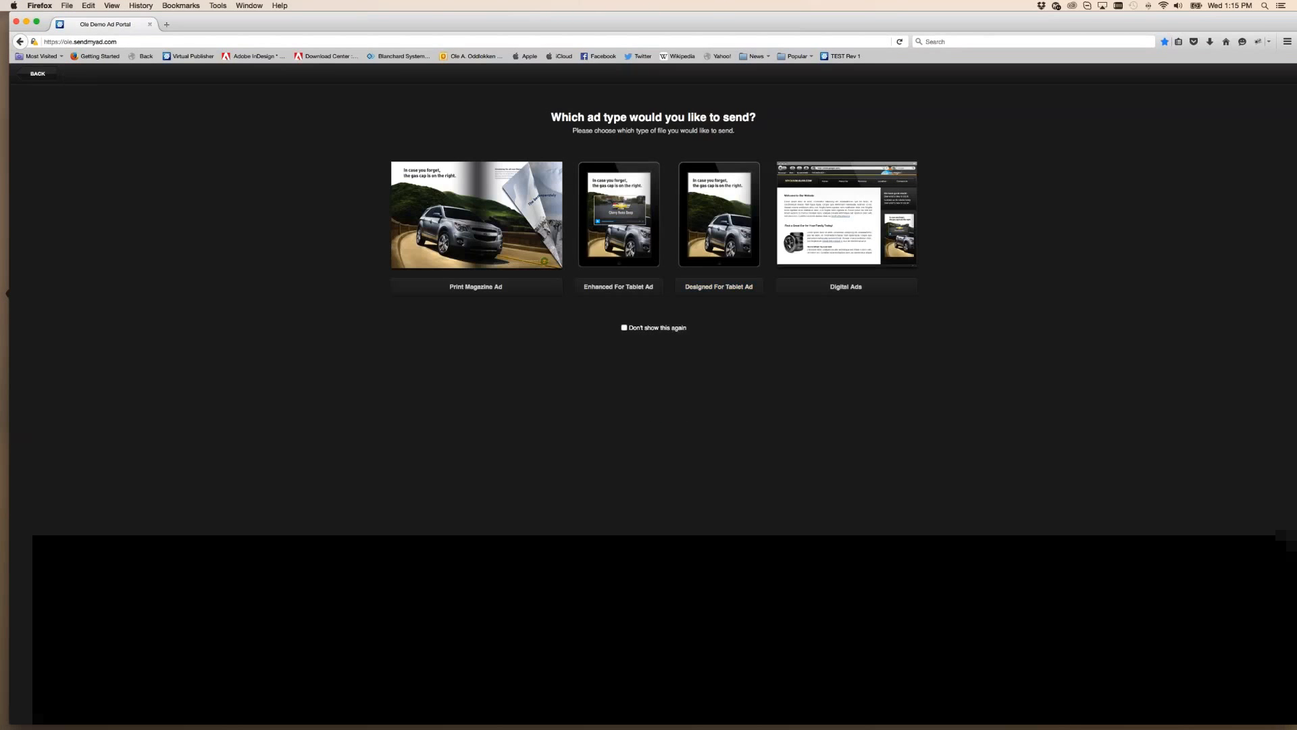
Open the ADwithExtraBleed ad and begin a pickup with an approval invite, leaving without confirming
{"action": "left_click", "coordinate": [42, 74]}
{"action": "left_click", "coordinate": [197, 177]}
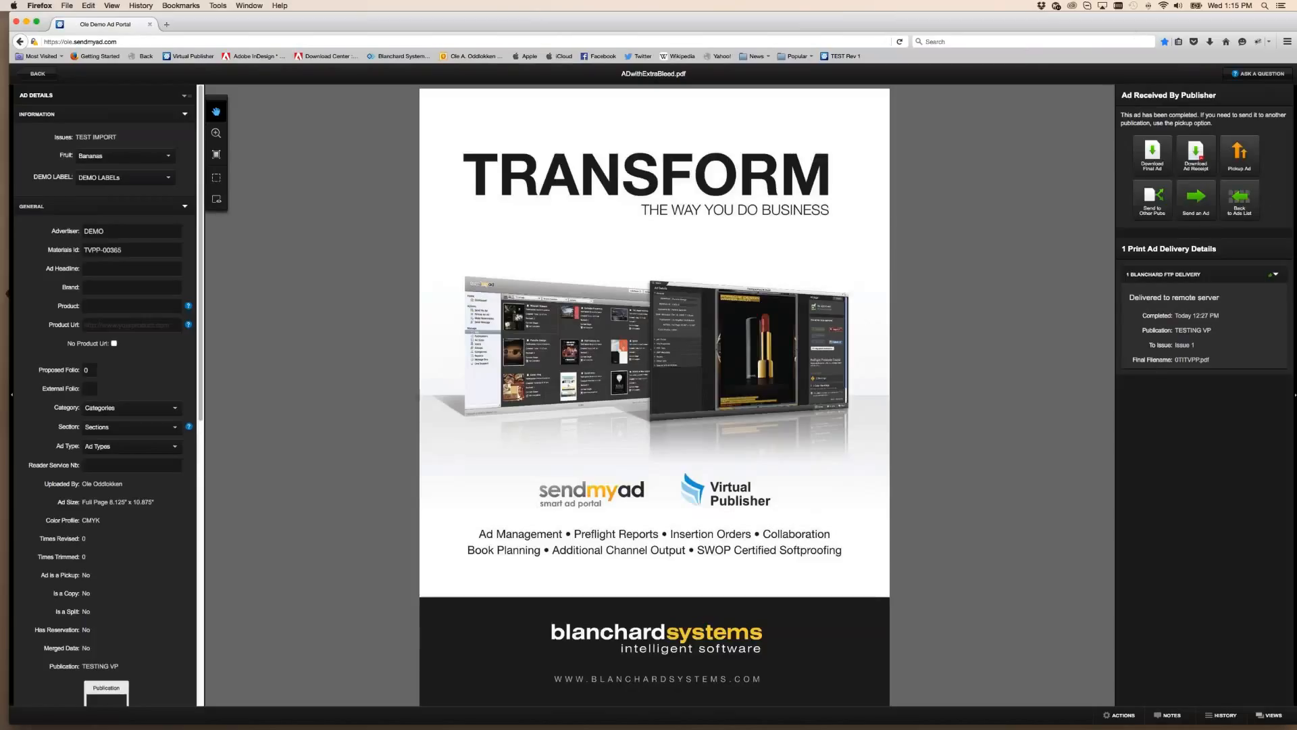
{"action": "left_click", "coordinate": [1239, 154]}
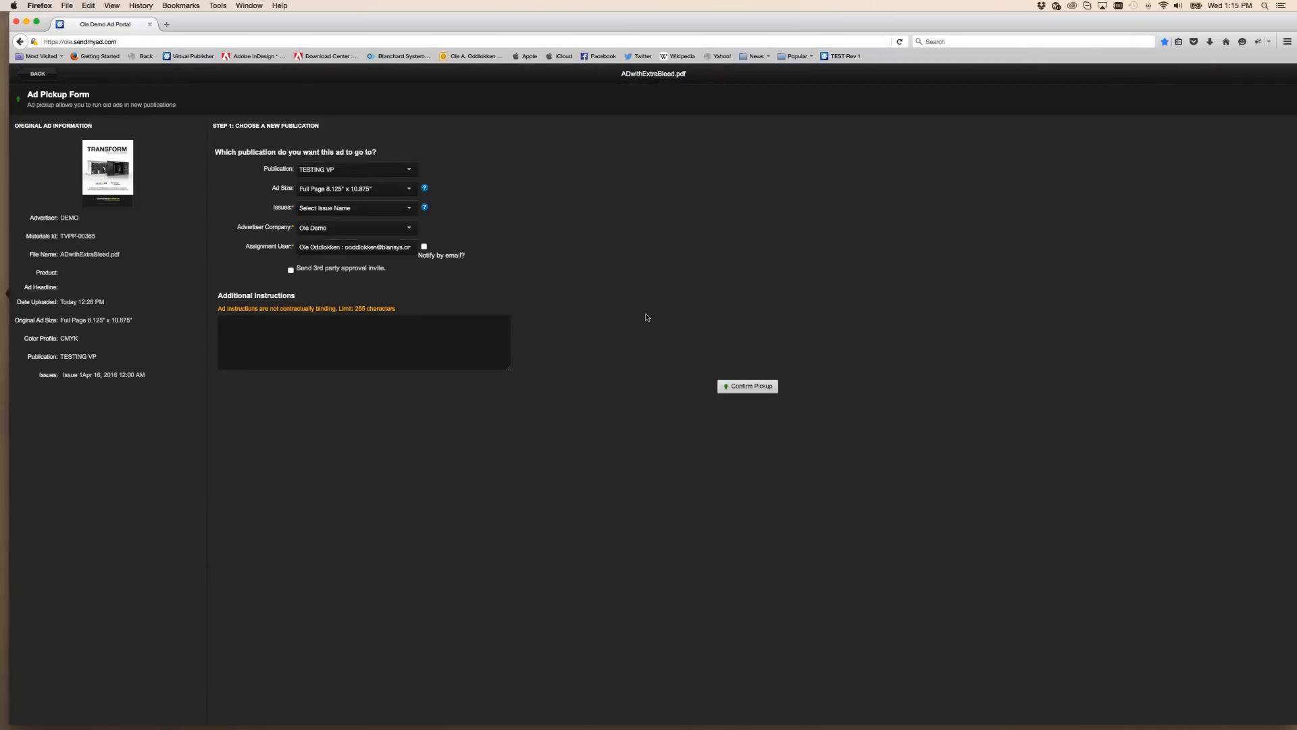
{"action": "left_click", "coordinate": [291, 270]}
{"action": "left_click", "coordinate": [37, 73]}
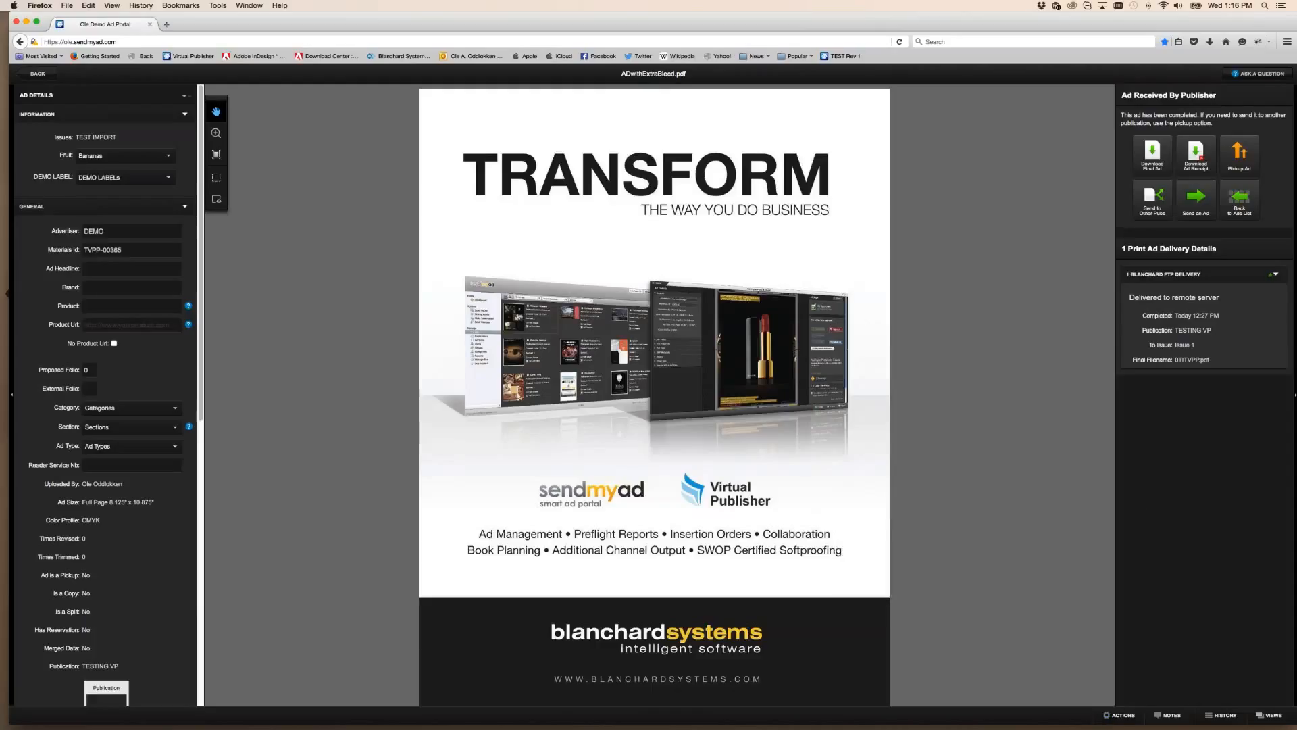
Browse the ad actions list, then reopen the ADwithExtraBleed ad's details
{"action": "left_click_drag", "start_coordinate": [854, 30], "coordinate": [795, 30]}
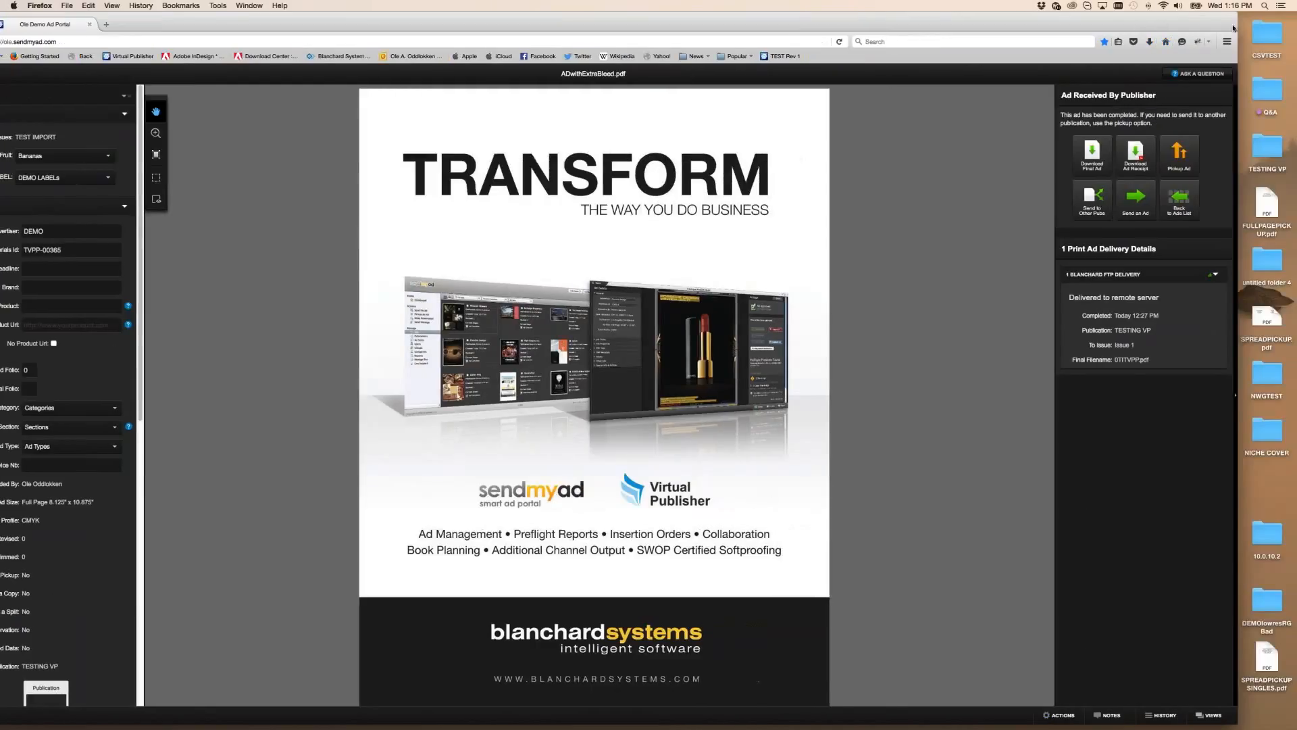
{"action": "left_click", "coordinate": [1062, 715]}
{"action": "left_click", "coordinate": [1058, 715]}
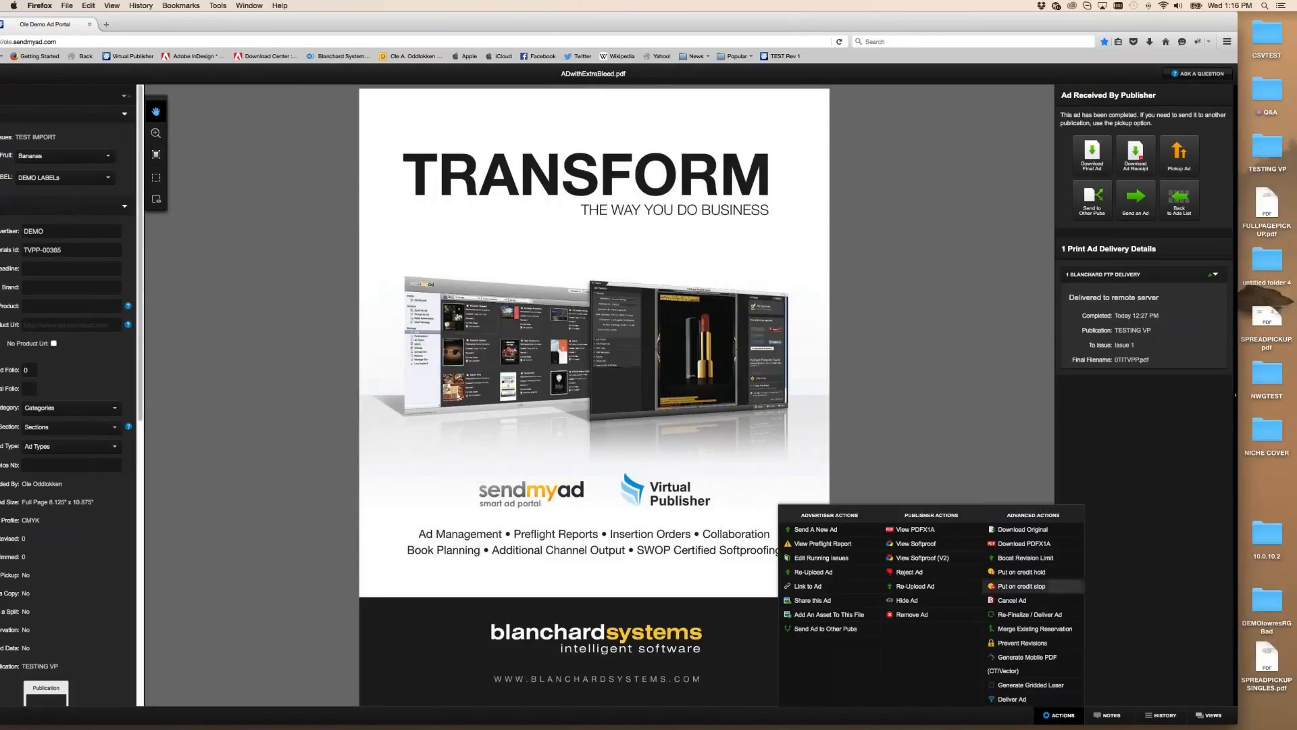
{"action": "mouse_move", "coordinate": [1058, 716]}
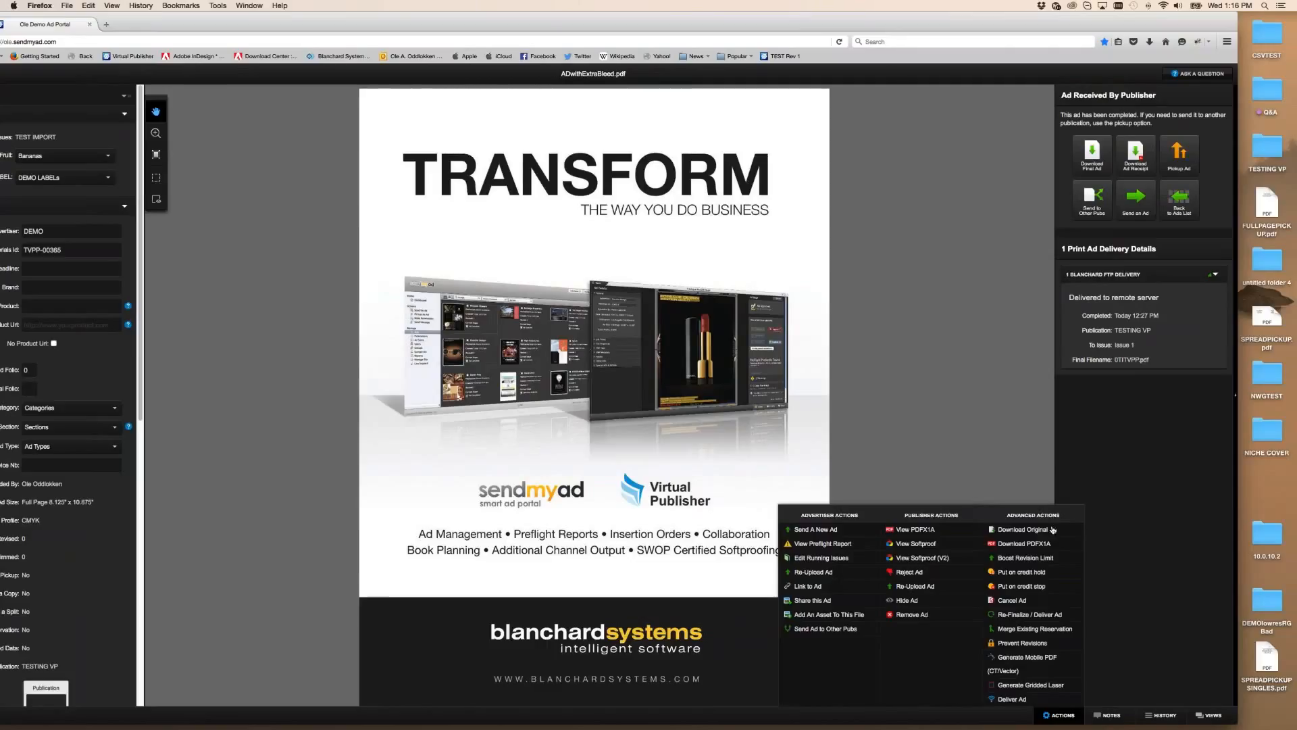
{"action": "left_click_drag", "start_coordinate": [153, 22], "coordinate": [198, 22]}
{"action": "left_click", "coordinate": [22, 73]}
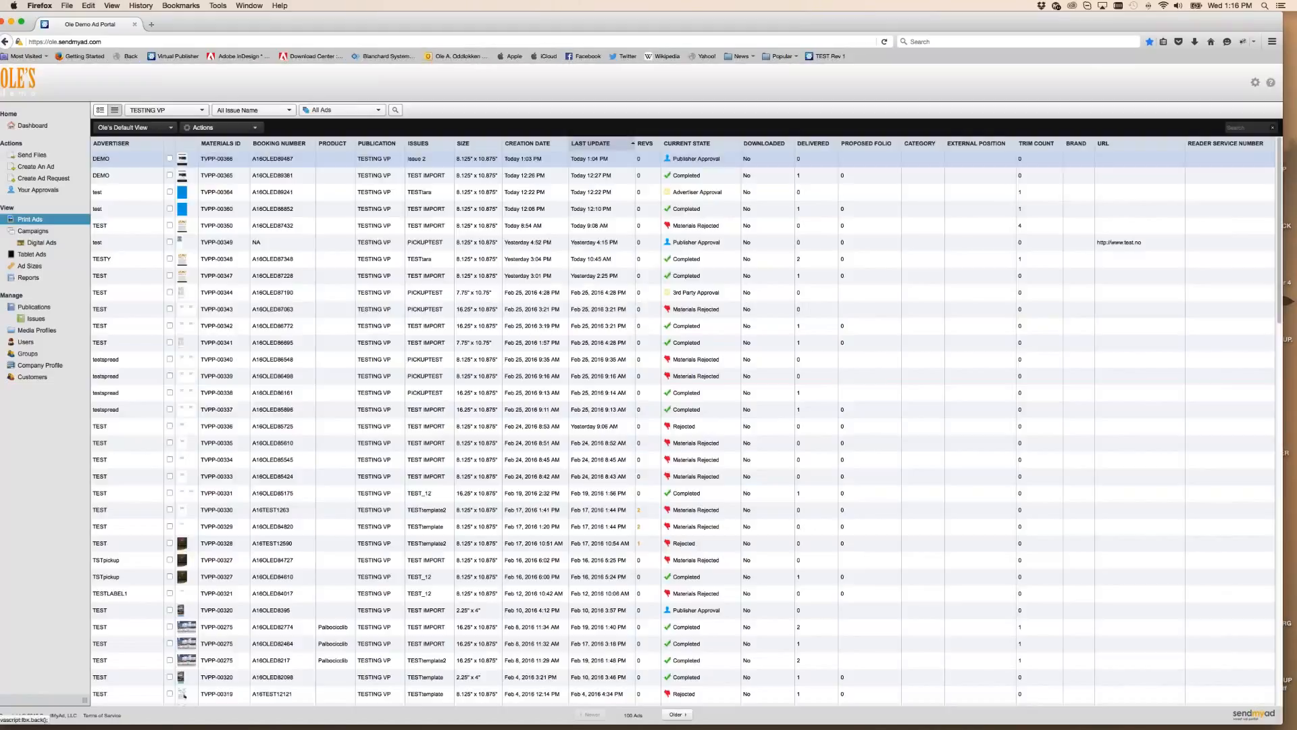
{"action": "left_click", "coordinate": [674, 269]}
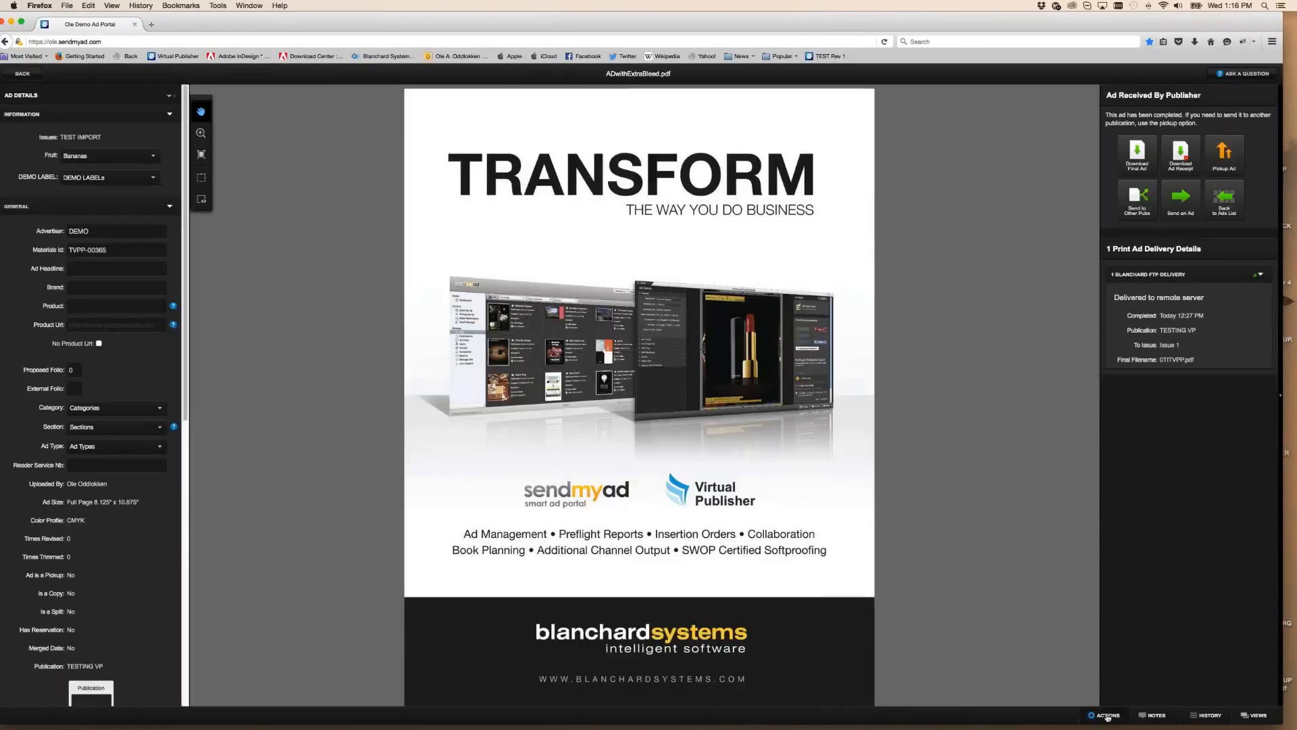
{"action": "mouse_move", "coordinate": [1107, 716]}
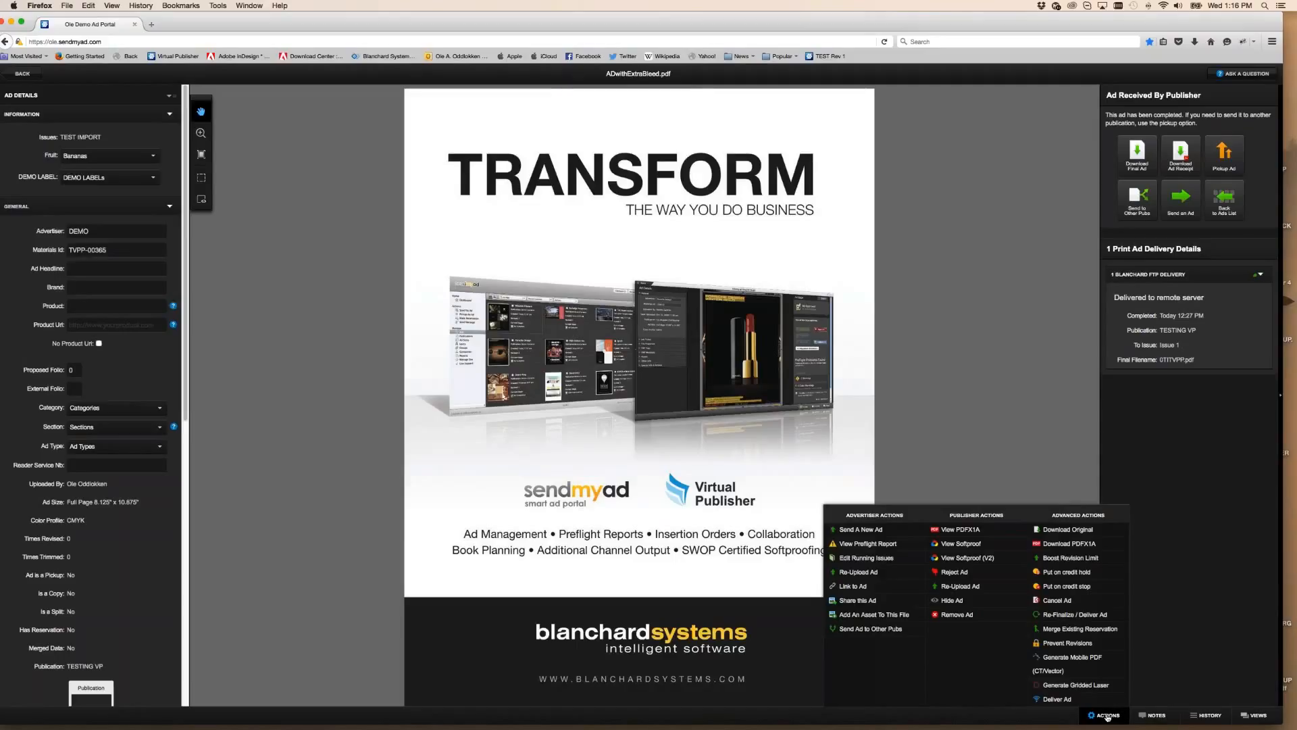
{"action": "left_click_drag", "start_coordinate": [999, 25], "coordinate": [903, 26]}
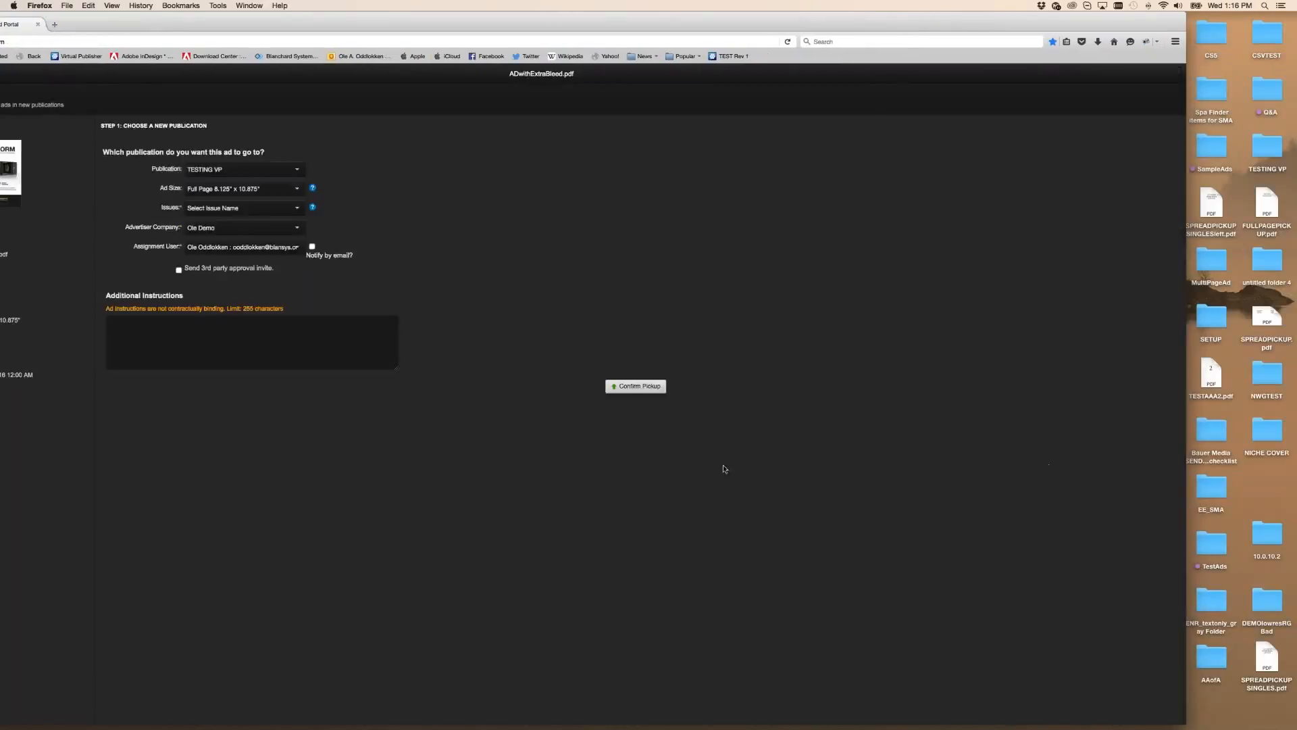
Pick up the ad into Issue 3 with a third-party approval invite
{"action": "left_click", "coordinate": [236, 208]}
{"action": "left_click", "coordinate": [232, 242]}
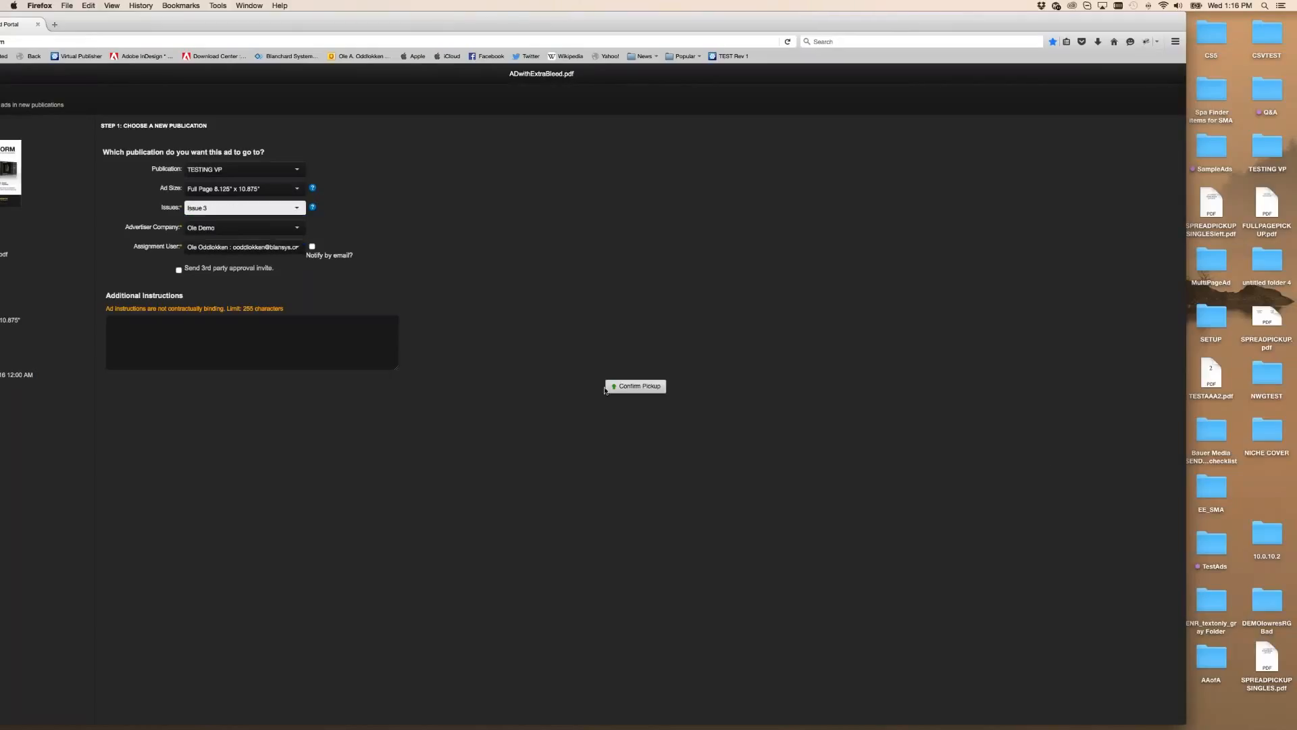
{"action": "left_click", "coordinate": [178, 270]}
{"action": "left_click", "coordinate": [619, 387]}
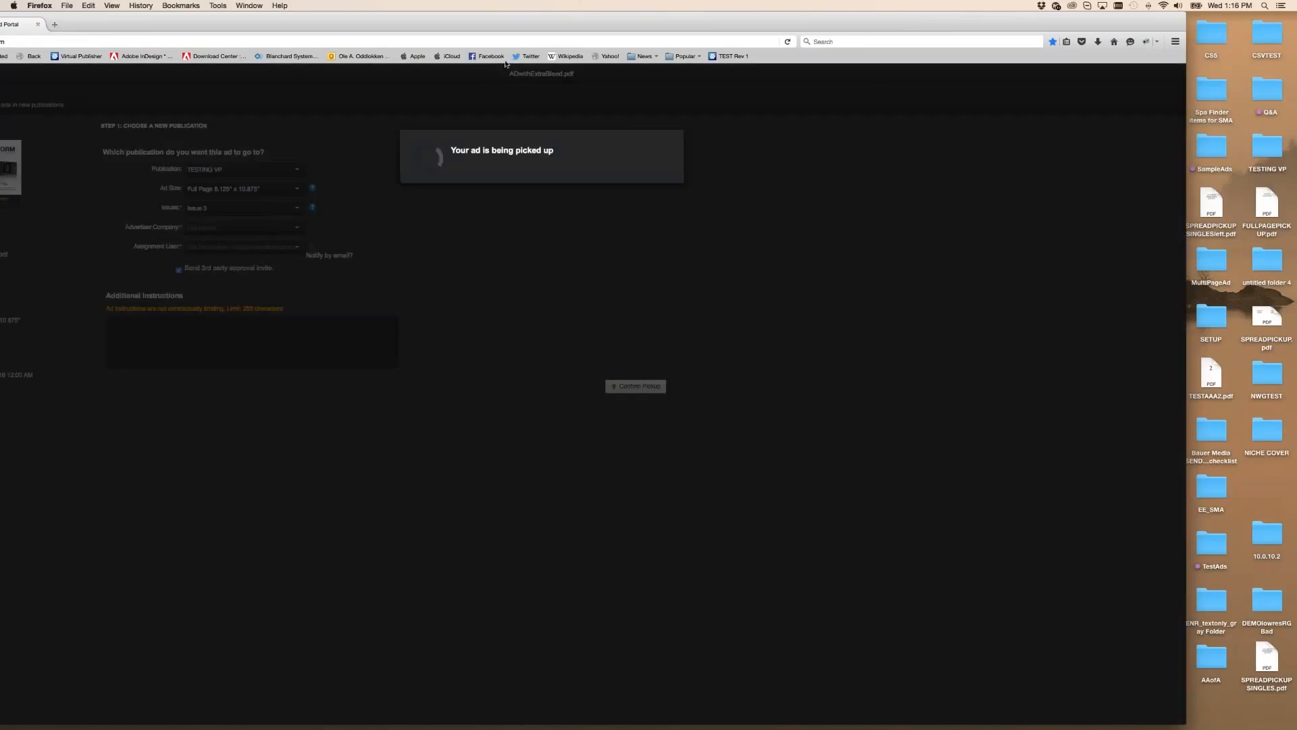
{"action": "left_click_drag", "start_coordinate": [500, 26], "coordinate": [524, 25]}
Cancel the third-party approver invite without sending it, leaving the Issue 3 ad page open
{"action": "left_click", "coordinate": [622, 247]}
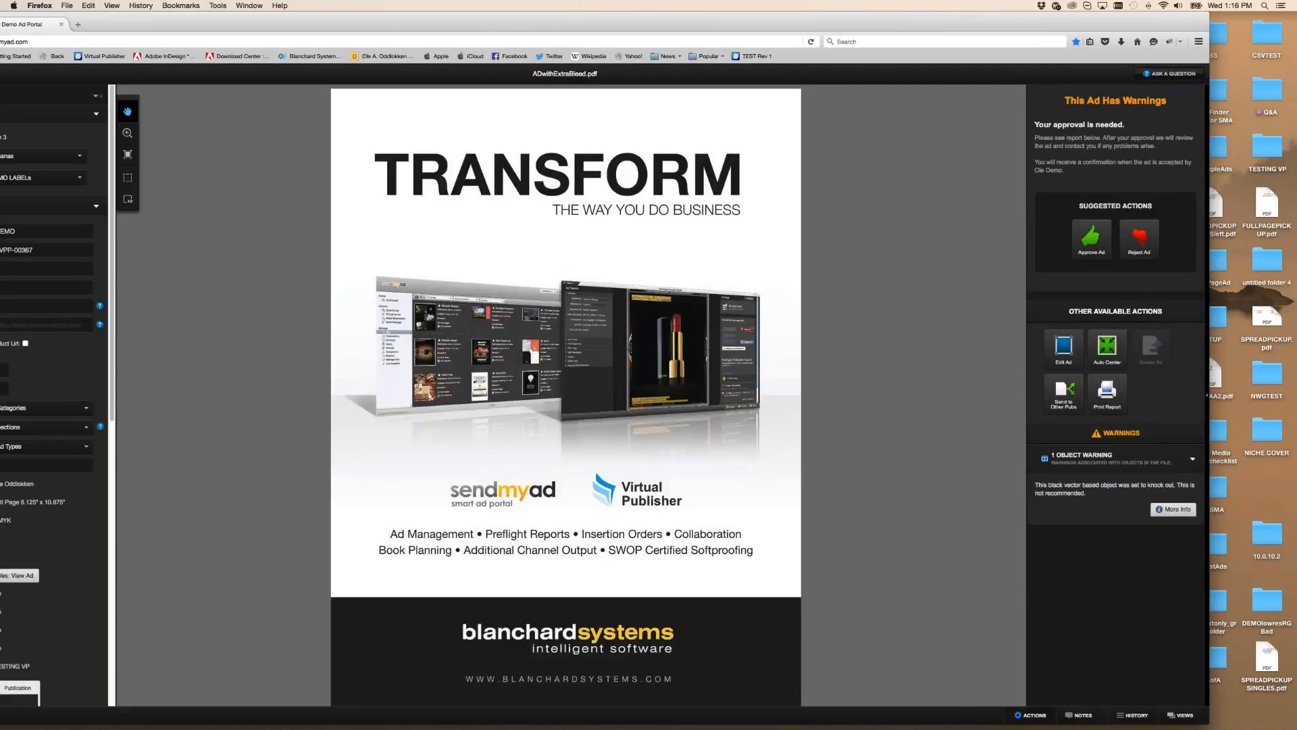
{"action": "left_click", "coordinate": [1030, 715]}
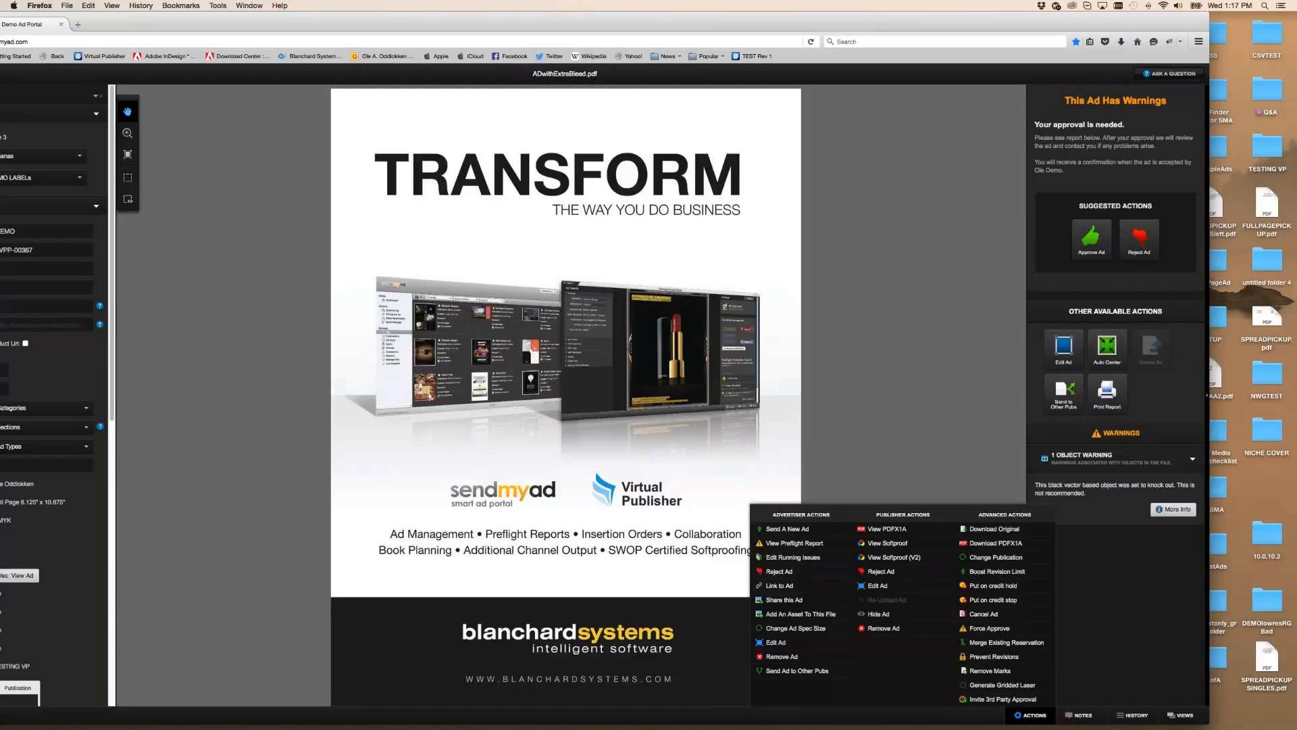
{"action": "left_click", "coordinate": [1006, 642]}
{"action": "left_click_drag", "start_coordinate": [841, 24], "coordinate": [866, 23]}
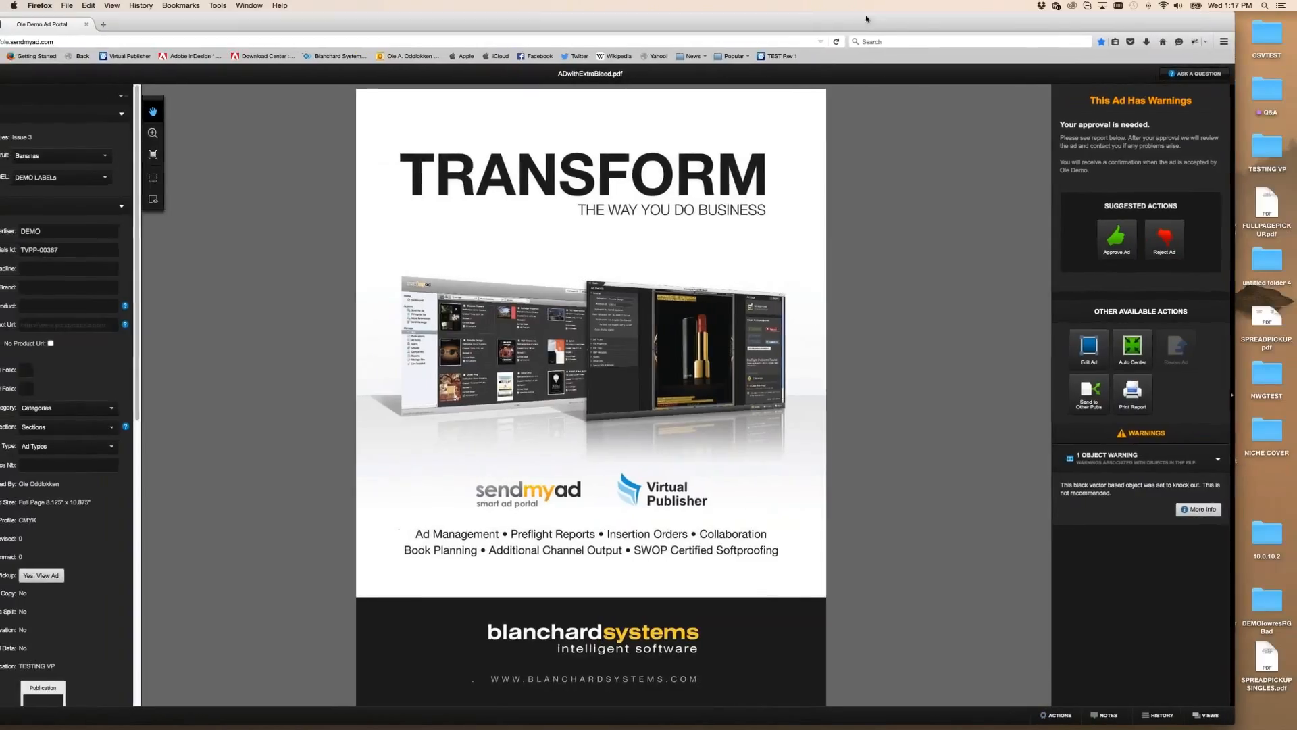
Reopen Invite 3rd Party Approval from ACTIONS, leave Name and email blank, and escape without sending
{"action": "left_click", "coordinate": [1051, 715]}
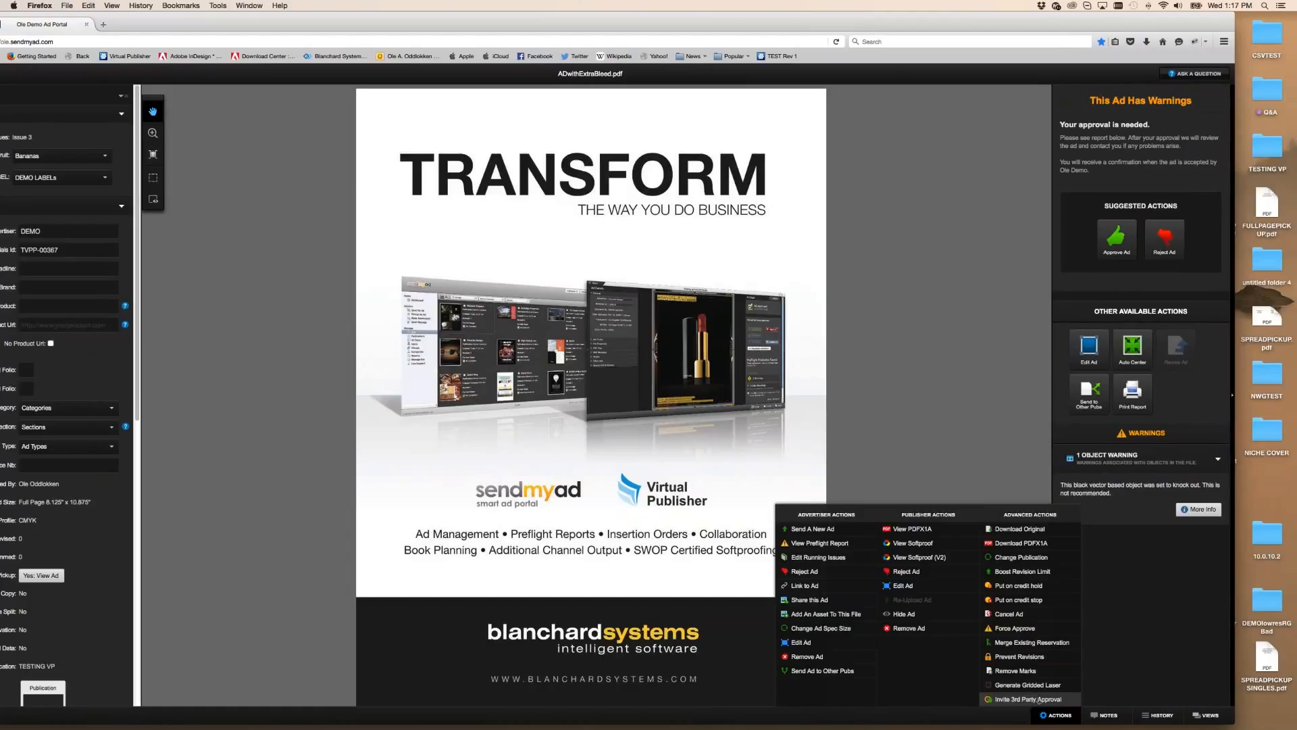
{"action": "left_click", "coordinate": [1058, 699]}
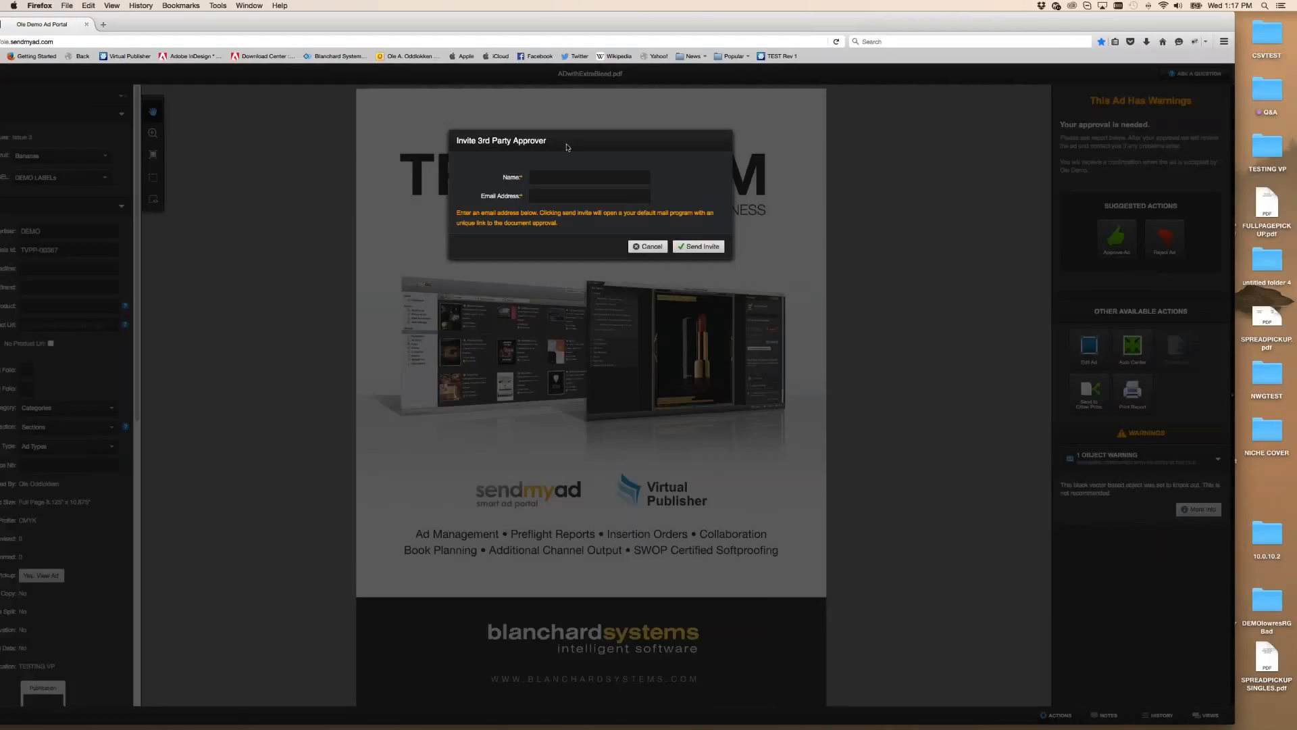
{"action": "left_click", "coordinate": [565, 177]}
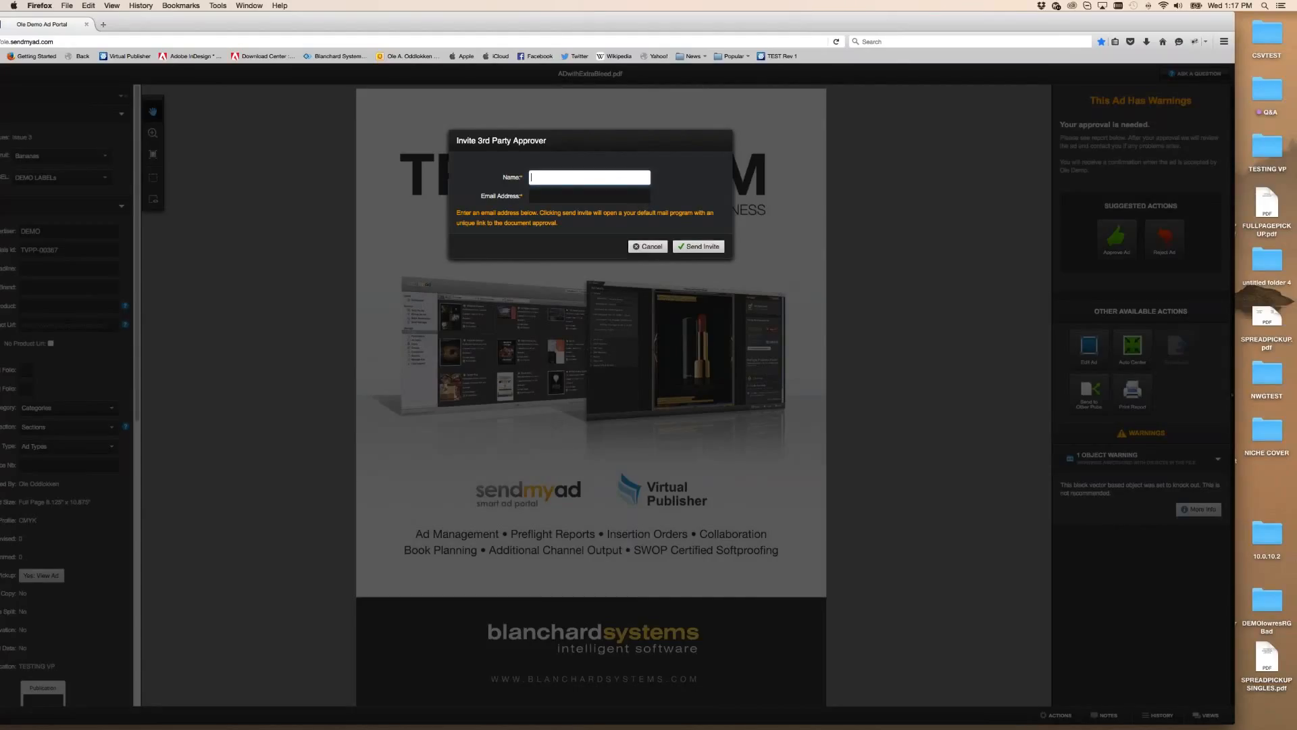
{"action": "key", "text": "Tab"}
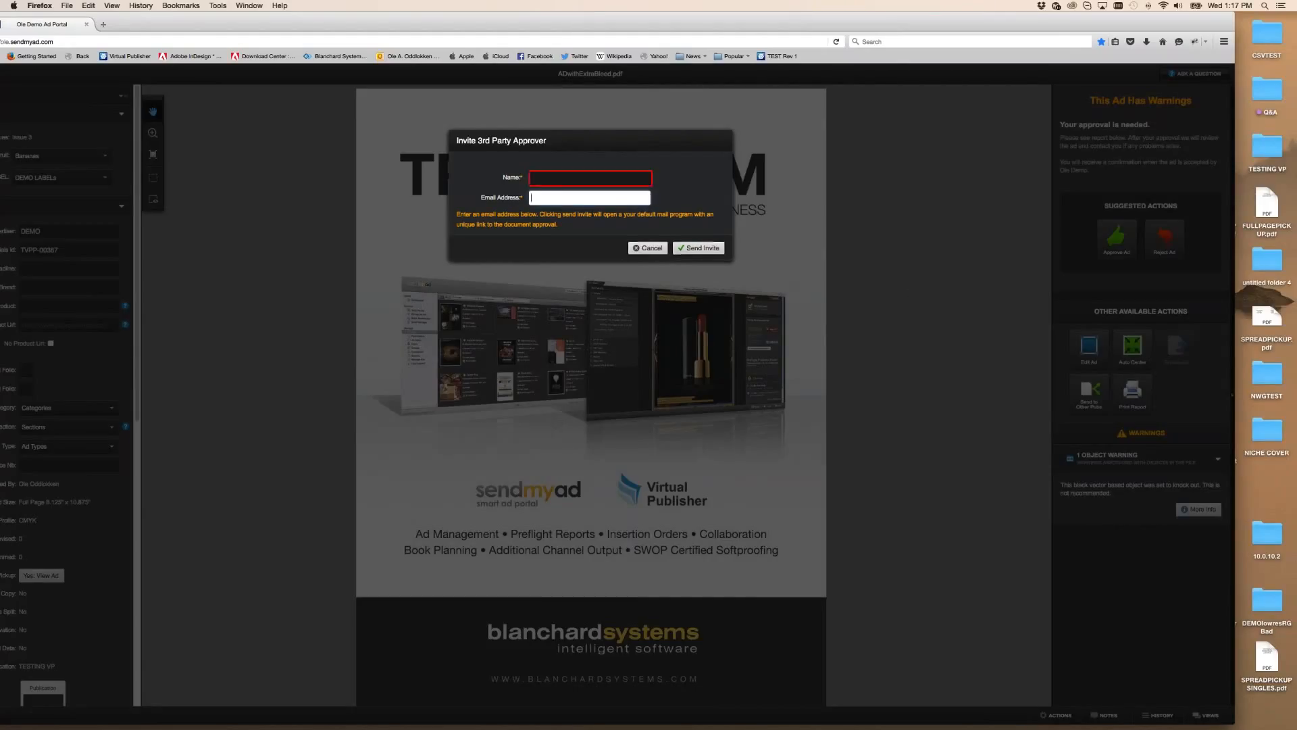
{"action": "key", "text": "Escape"}
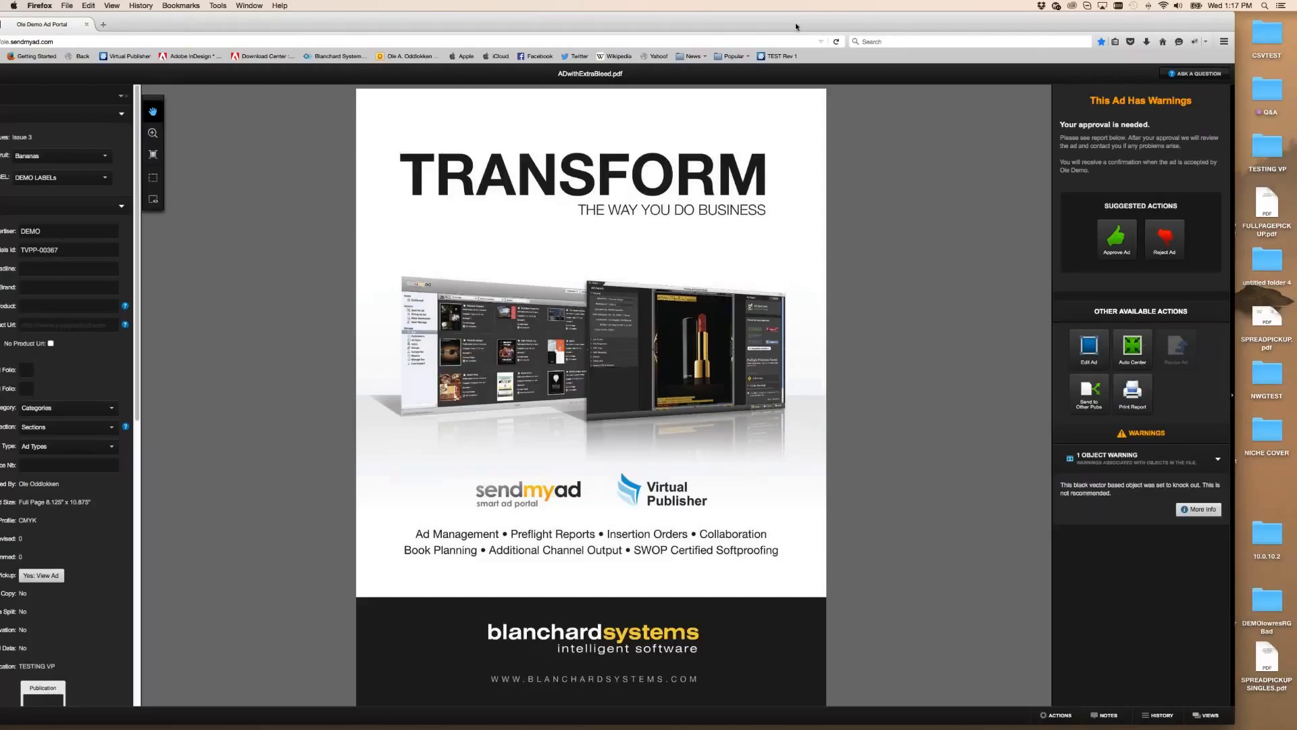
{"action": "left_click_drag", "start_coordinate": [878, 26], "coordinate": [916, 22]}
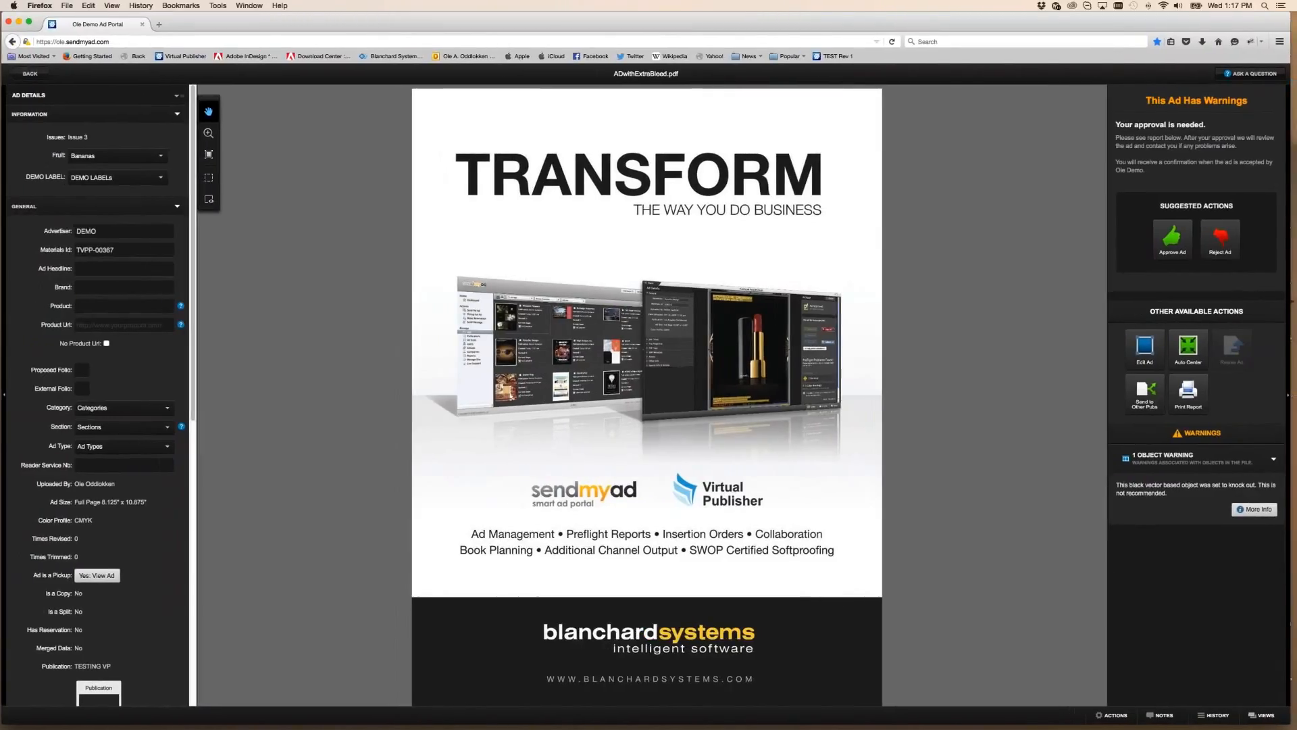